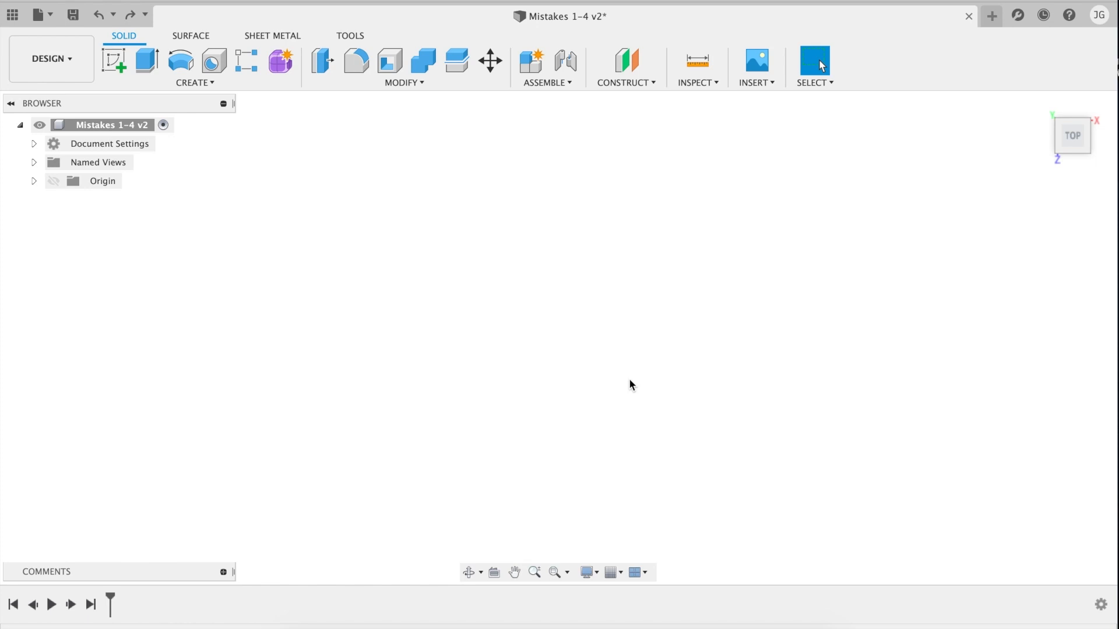
# Step: Sketch a center-diameter circle centered on the origin on the horizontal XZ plane
pyautogui.click(114, 60)
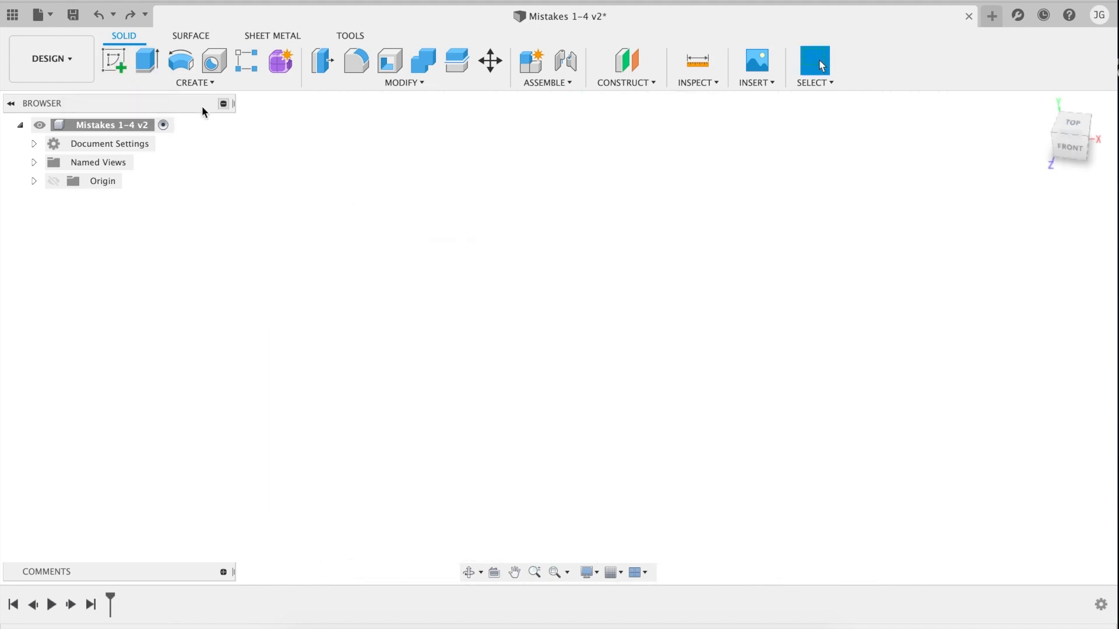
pyautogui.click(114, 62)
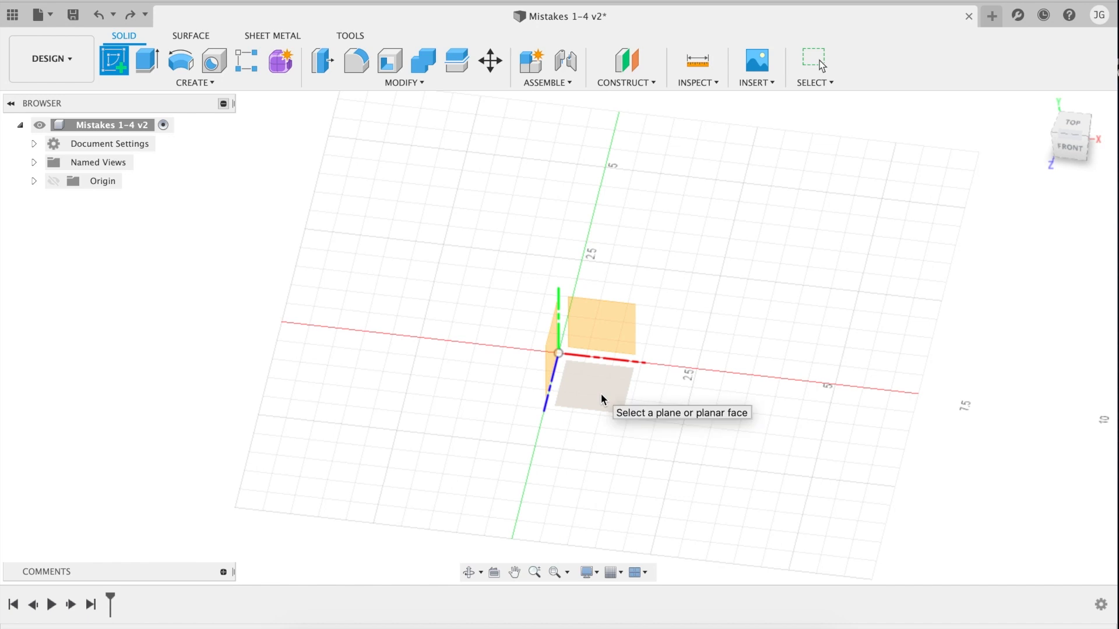
pyautogui.click(601, 396)
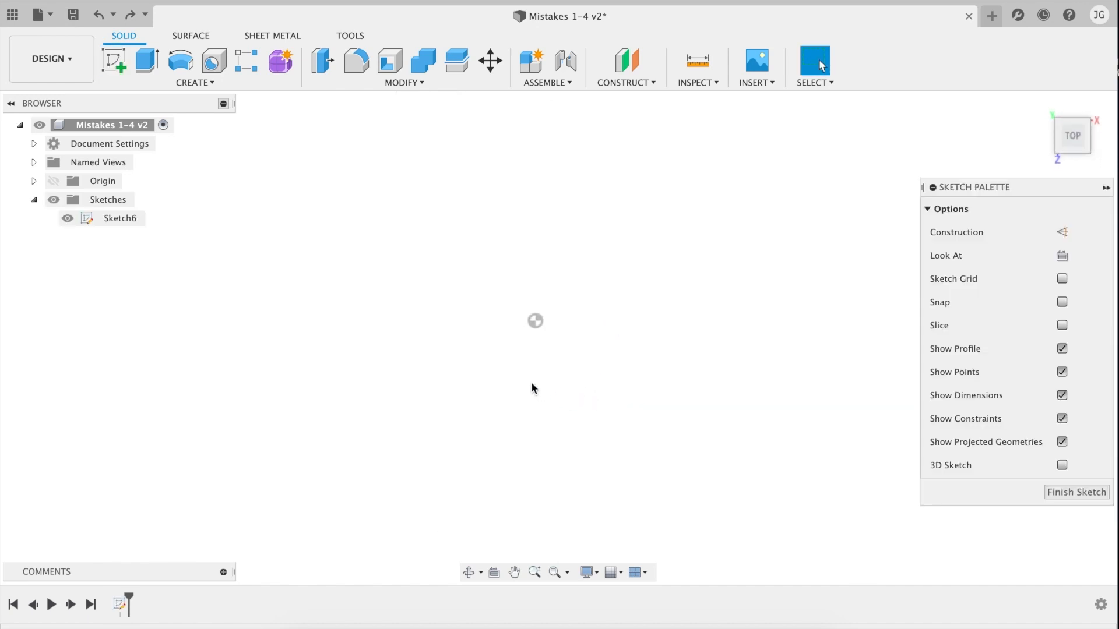
pyautogui.press('c')
pyautogui.click(535, 358)
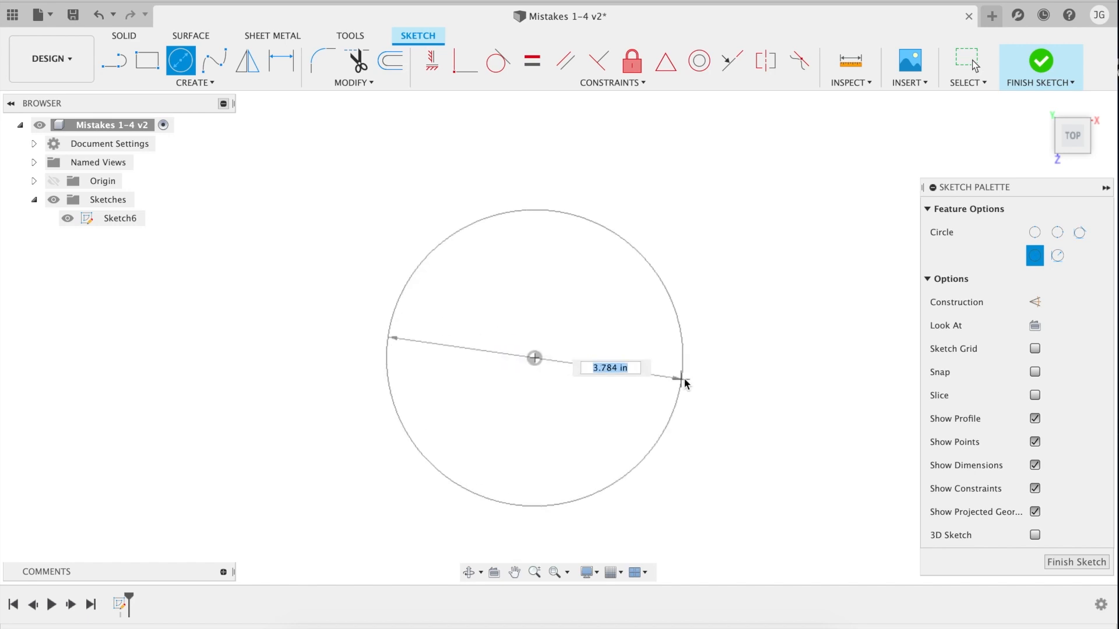
pyautogui.click(706, 383)
# Step: Extrude the circle upward into a flat solid disc
pyautogui.press('e')
pyautogui.moveTo(572, 297); pyautogui.dragTo(571, 254)
pyautogui.press('Return')
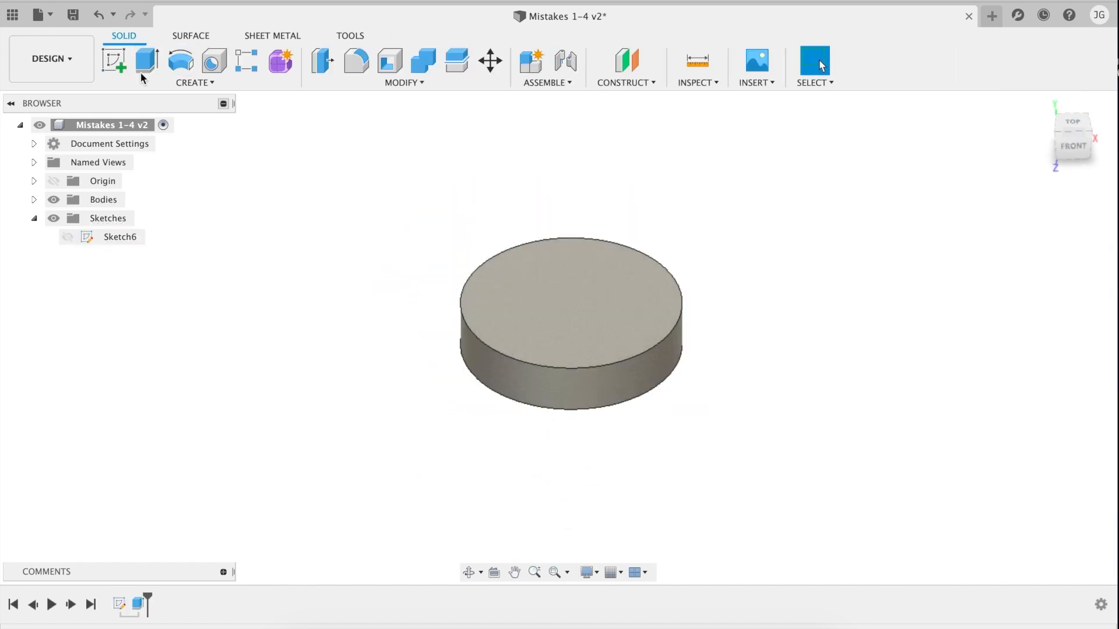
# Step: Sketch a smaller circle, concentric with the disc, on the disc's upper face
pyautogui.click(117, 63)
pyautogui.click(534, 285)
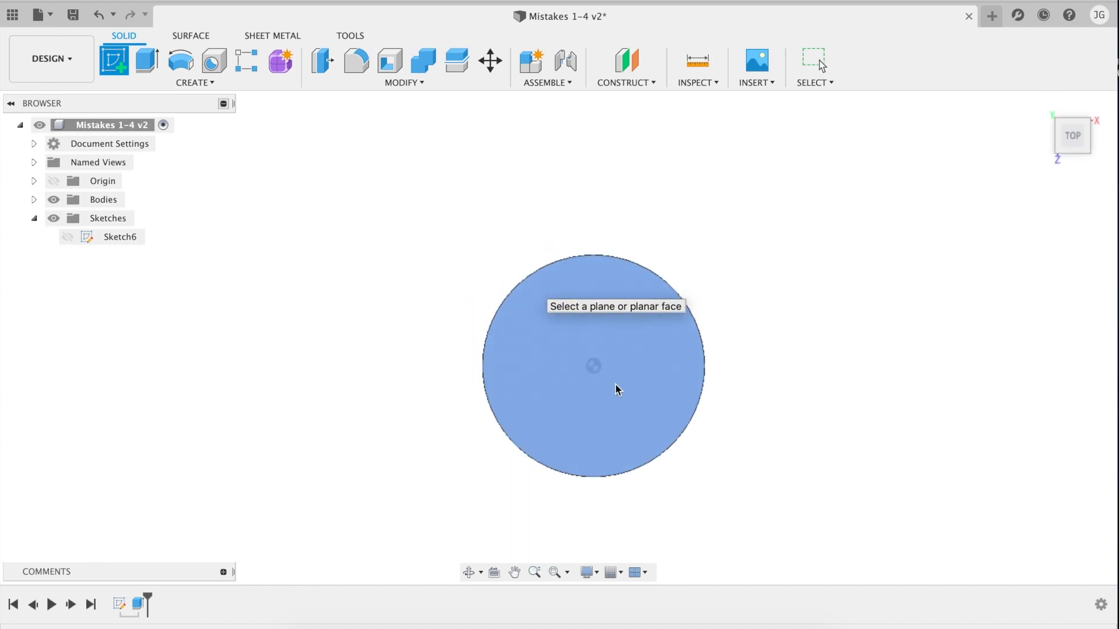
pyautogui.press('c')
pyautogui.press('c')
pyautogui.click(593, 366)
pyautogui.click(664, 401)
pyautogui.press('Escape')
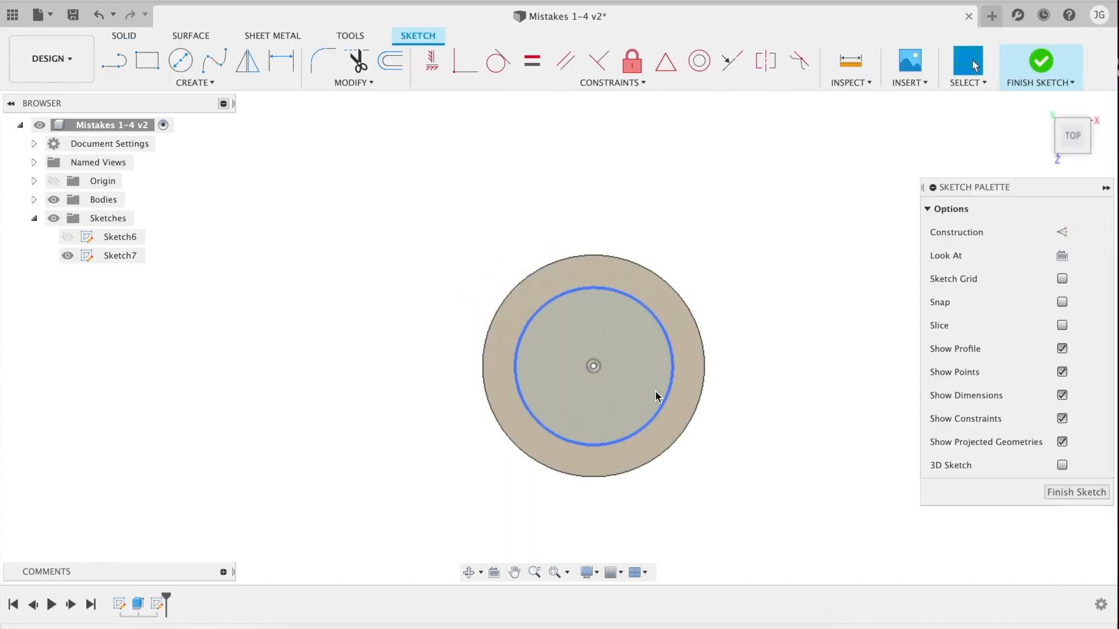
# Step: Extrude the inner circle upward about 1.17 in, joining it to the disc as a second tier
pyautogui.press('e')
pyautogui.click(632, 382)
pyautogui.moveTo(592, 350); pyautogui.dragTo(592, 300)
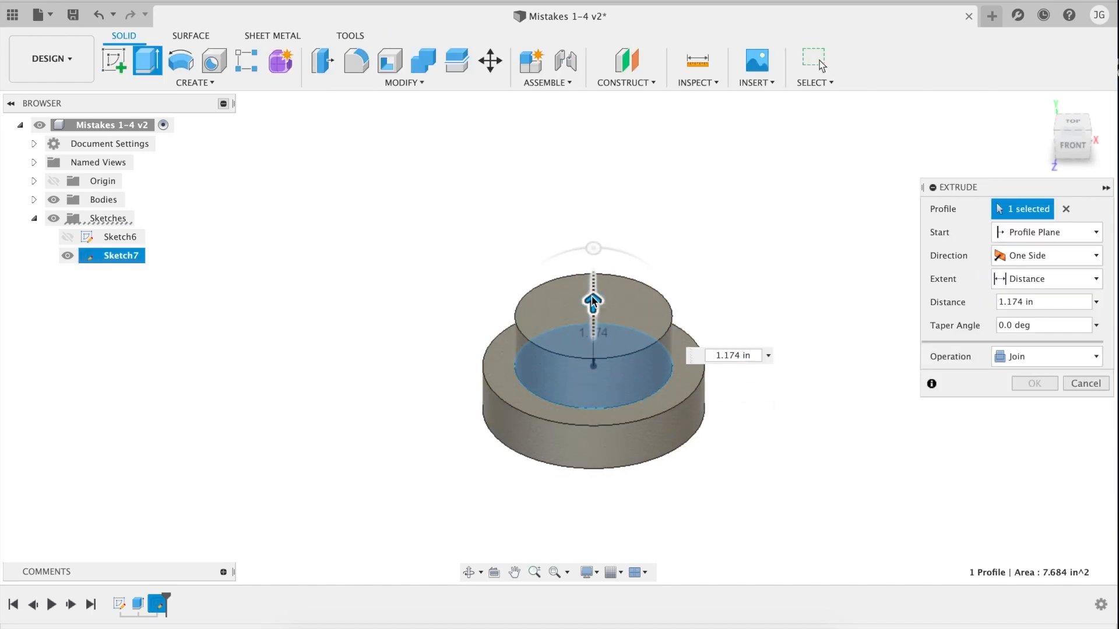
pyautogui.press('Return')
# Step: Sketch a still smaller concentric circle on the second tier and extrude it upward about 1.53 in as a joined third tier
pyautogui.click(115, 59)
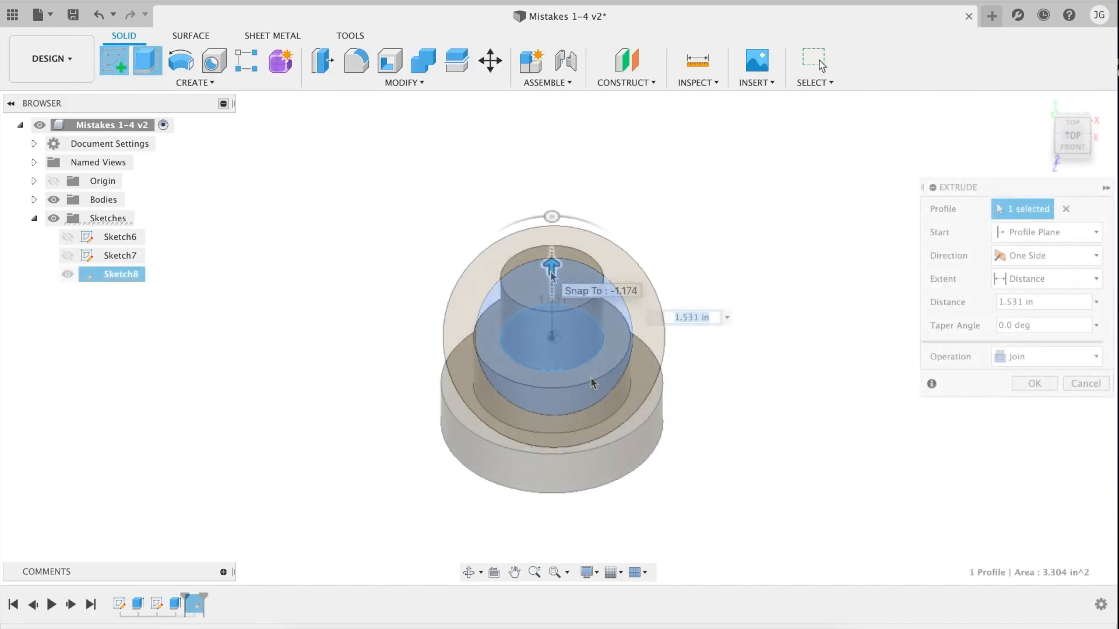
pyautogui.press('Return')
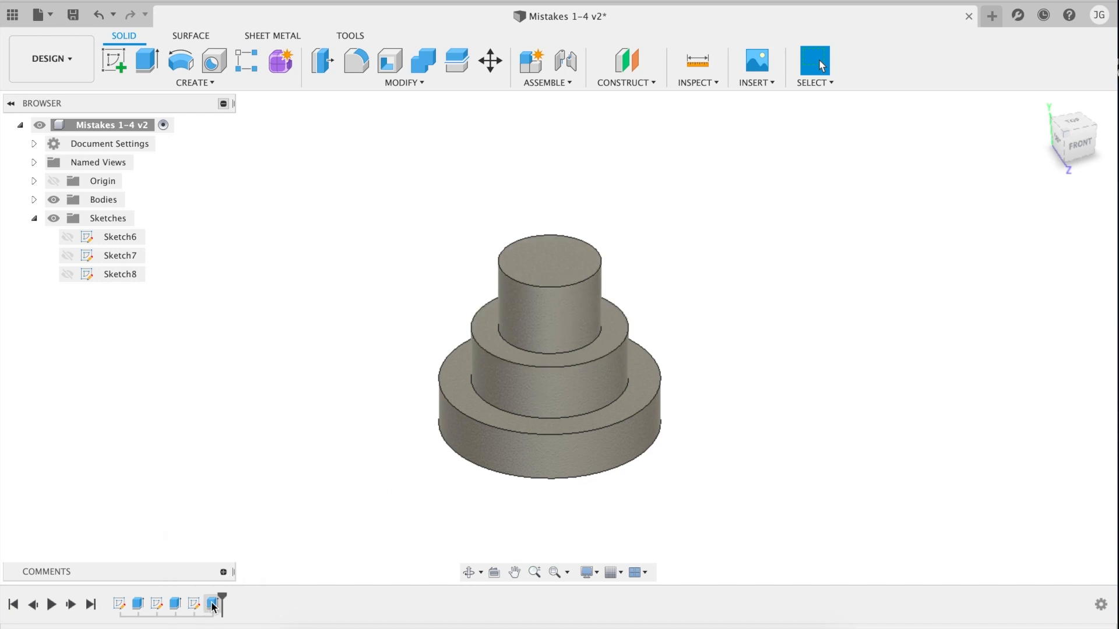
# Step: Delete all three sketches and their extrusions from the design history
pyautogui.click(213, 603)
pyautogui.keyDown('shift'); pyautogui.click(127, 608); pyautogui.keyUp('shift')
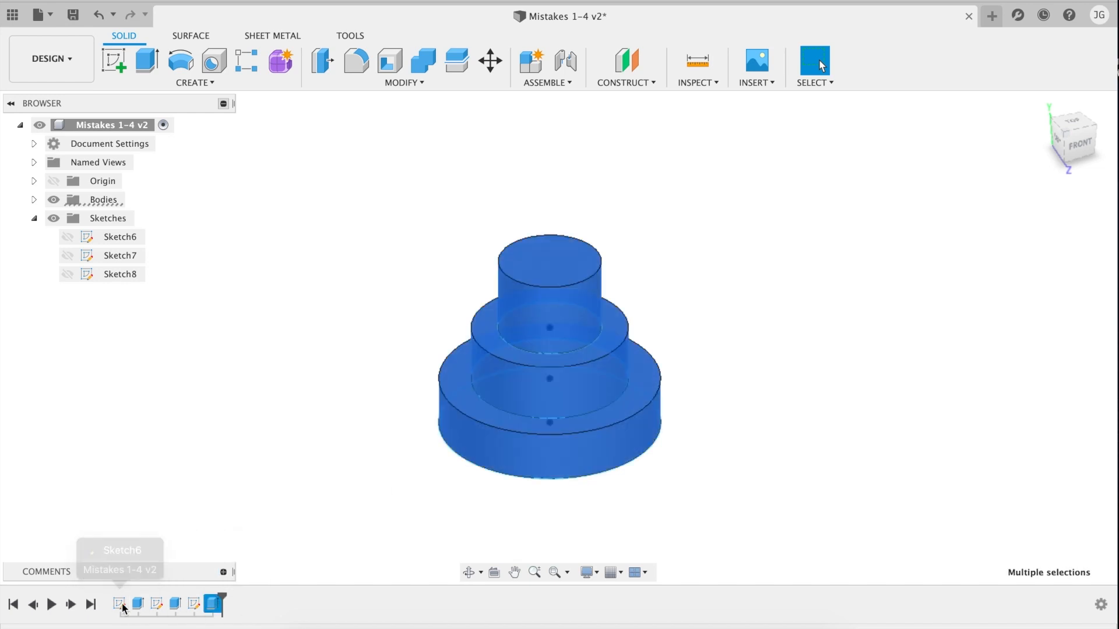
pyautogui.press('Delete')
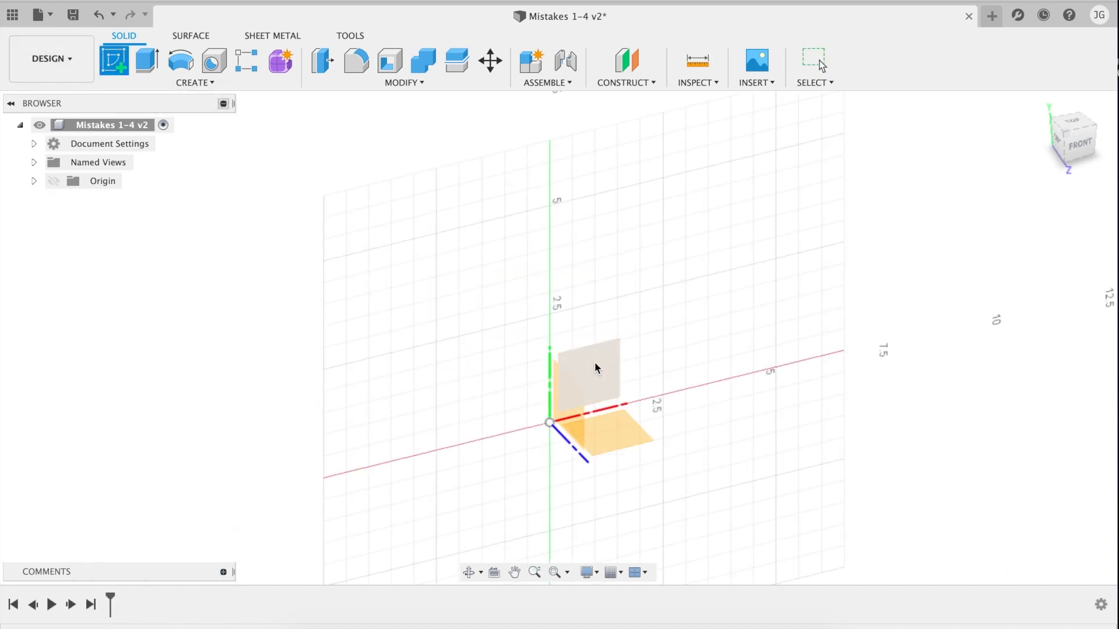
# Step: Sketch a closed three-step half-profile on the front XY plane, with its vertical edge rising from the origin, and finish the sketch
pyautogui.click(594, 362)
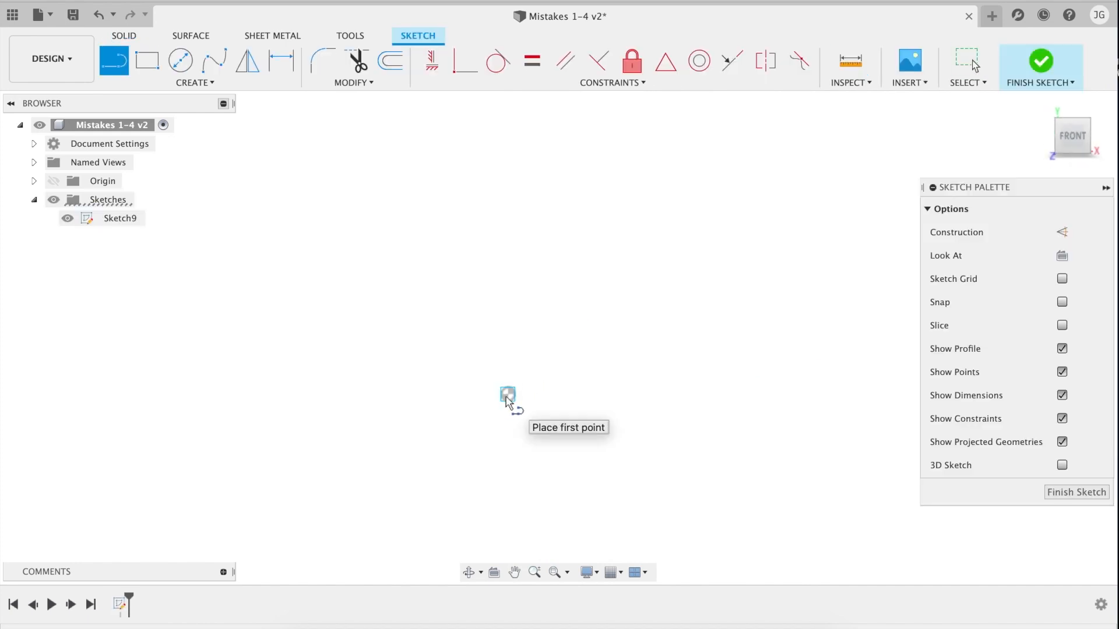
pyautogui.click(507, 395)
pyautogui.click(507, 141)
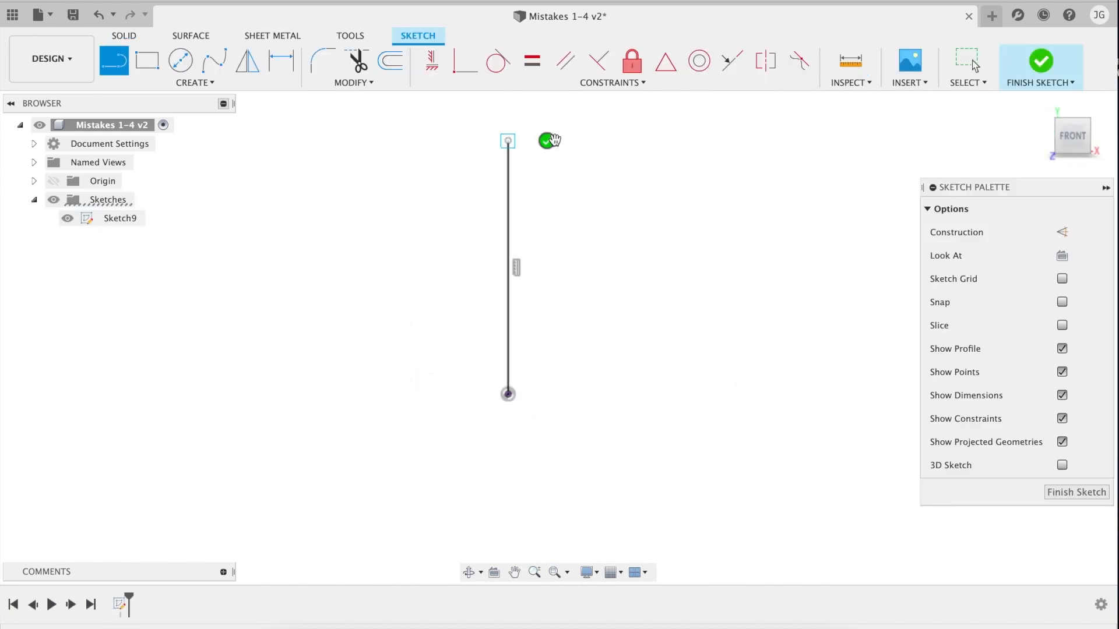
pyautogui.click(580, 141)
pyautogui.click(580, 219)
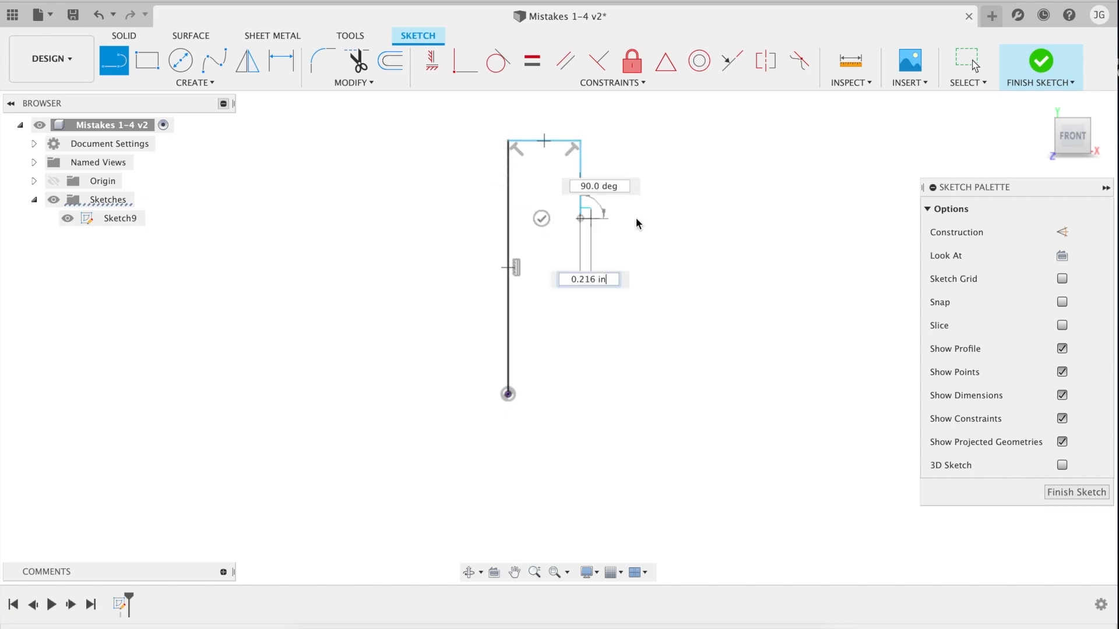
pyautogui.click(654, 218)
pyautogui.click(655, 300)
pyautogui.click(731, 300)
pyautogui.click(732, 395)
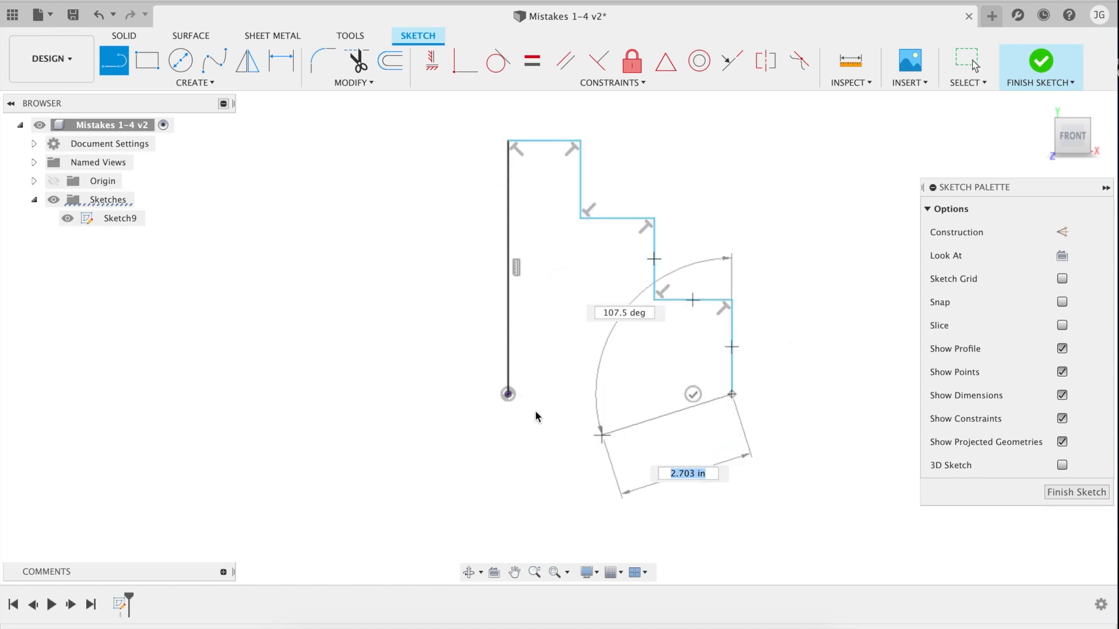
pyautogui.click(507, 394)
pyautogui.press('Escape')
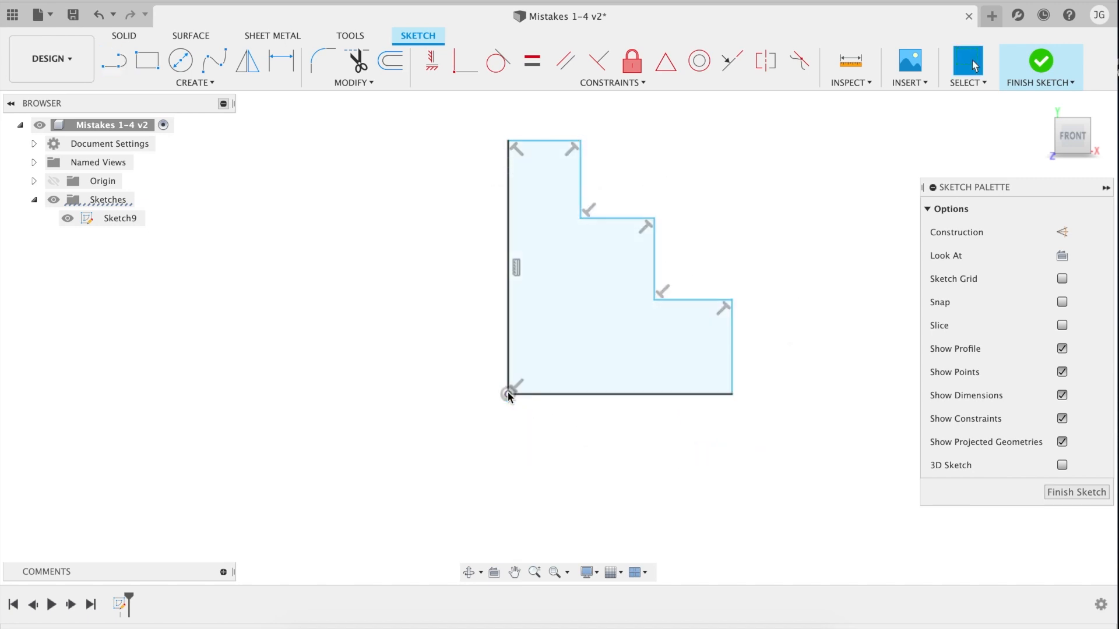
pyautogui.click(1079, 496)
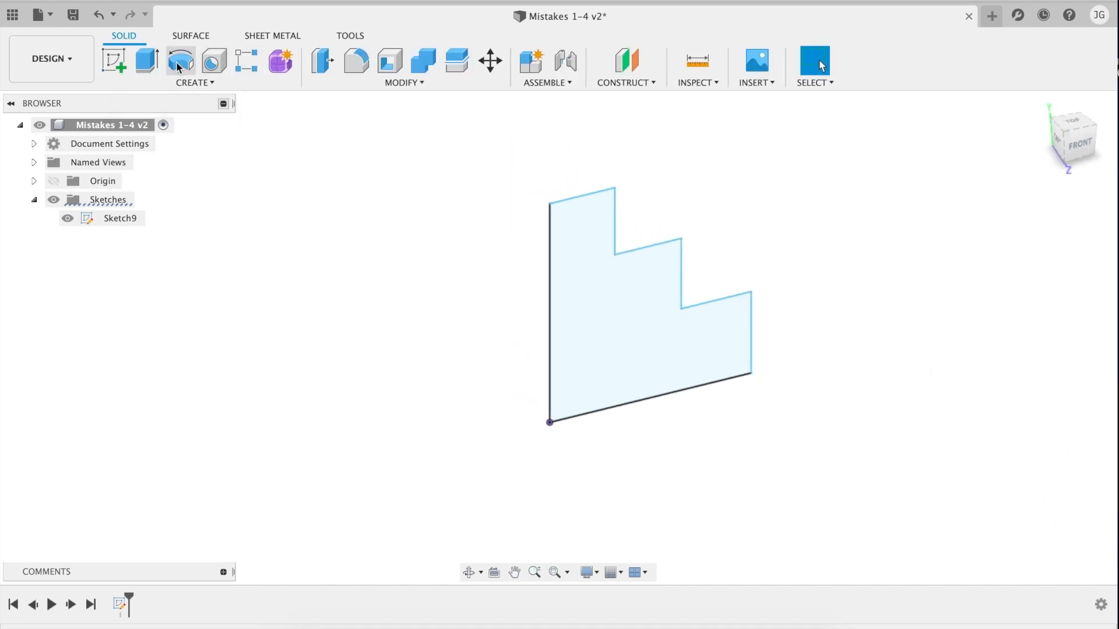
# Step: Revolve the stepped profile fully around its vertical edge as a new body
pyautogui.click(179, 68)
pyautogui.click(549, 271)
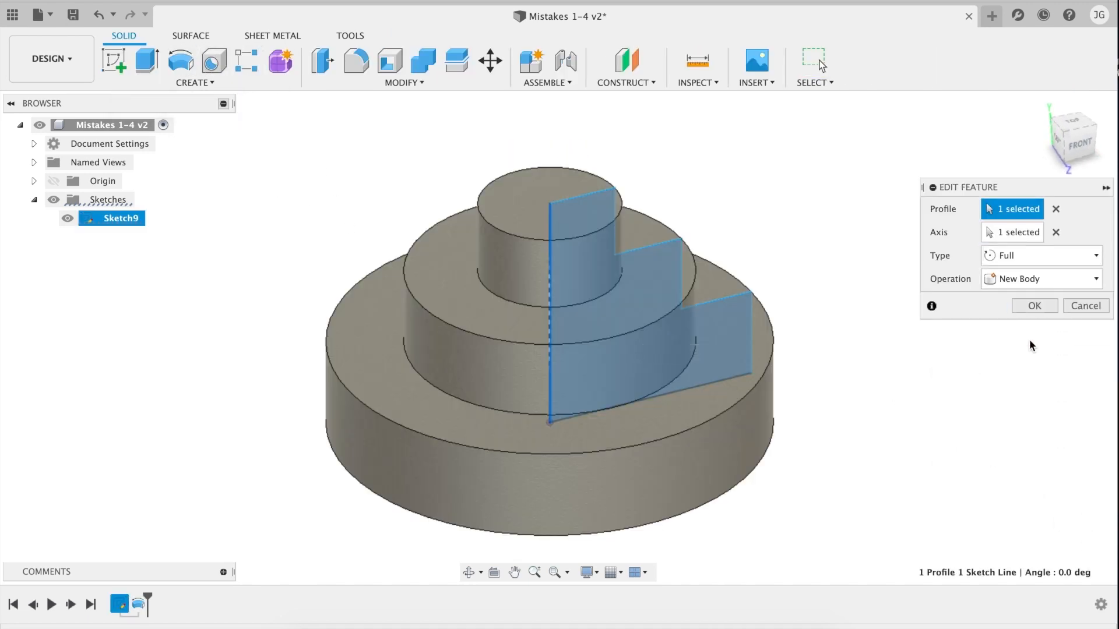
pyautogui.click(1036, 304)
# Step: Examine the revolved three-tier body at different zoom levels and from different angles
pyautogui.scroll(-3, 739, 362)
pyautogui.keyDown('shift'); pyautogui.scroll(5, 739, 362); pyautogui.keyUp('shift')
pyautogui.keyDown('shift'); pyautogui.scroll(-5, 739, 362); pyautogui.keyUp('shift')
pyautogui.scroll(3, 739, 362)
pyautogui.scroll(-1, 739, 362)
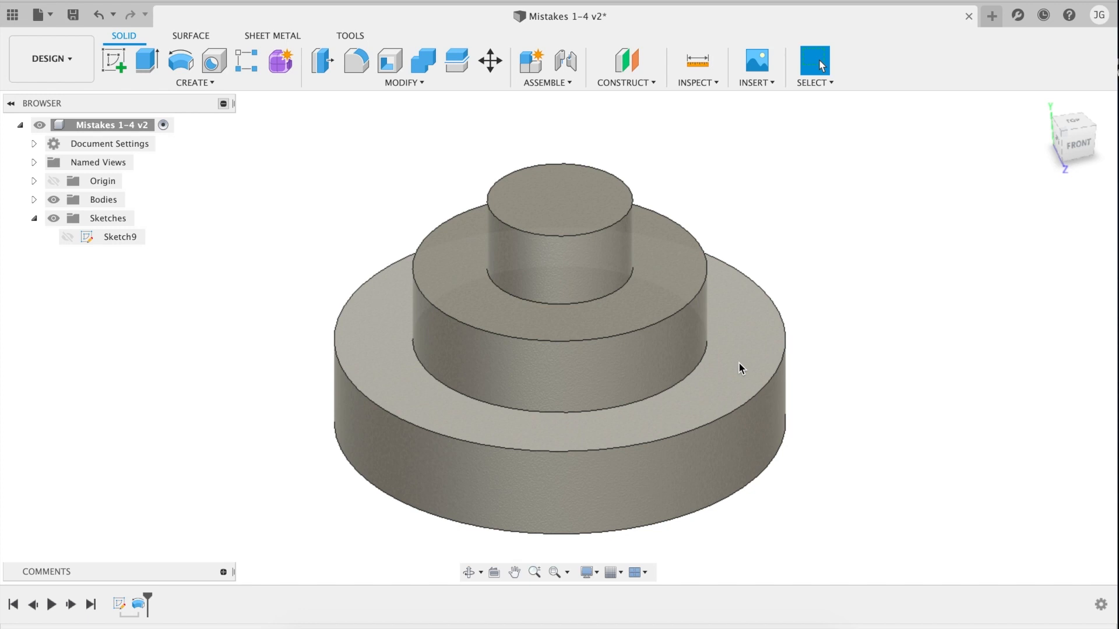
pyautogui.scroll(1, 739, 362)
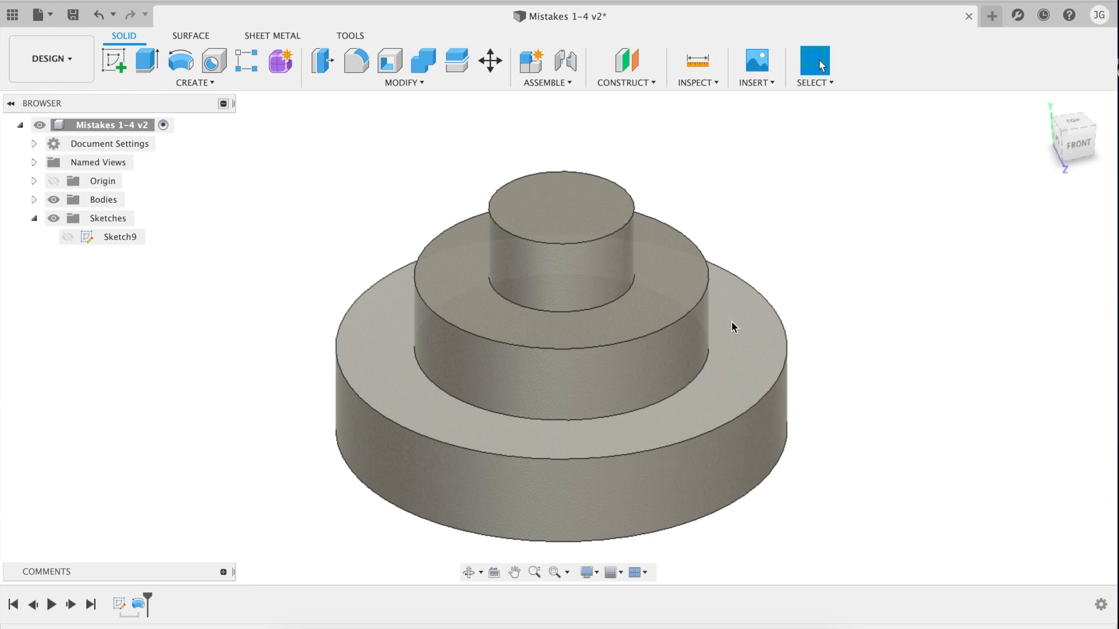
pyautogui.hscroll(-1, 732, 322)
pyautogui.scroll(-3, 732, 322)
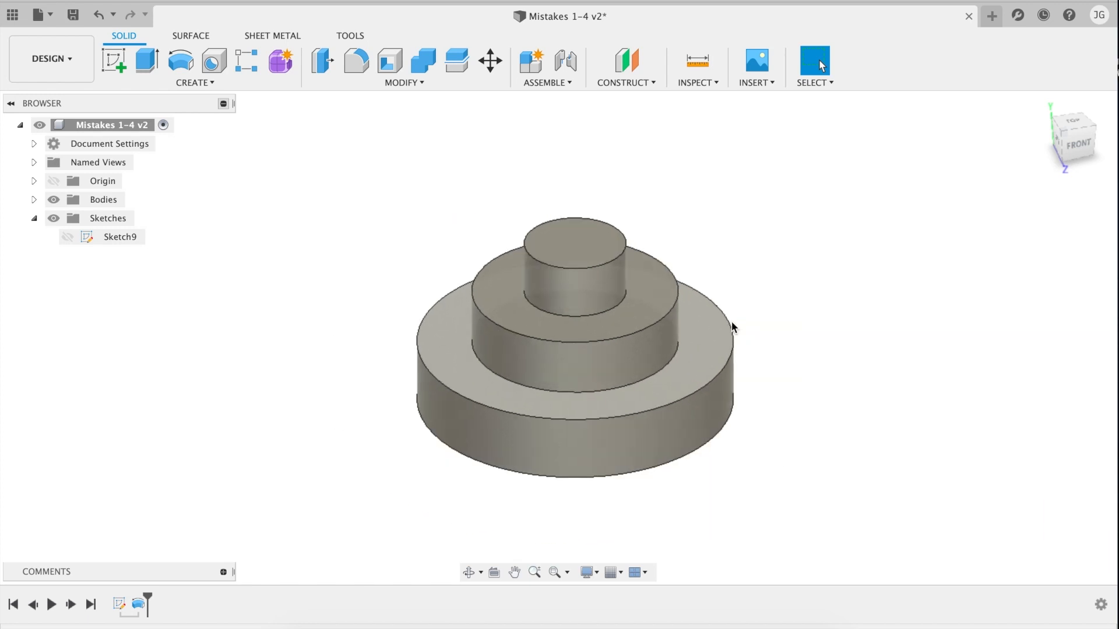
pyautogui.keyDown('shift'); pyautogui.hscroll(3, 732, 322); pyautogui.keyUp('shift')
pyautogui.keyDown('shift'); pyautogui.hscroll(-5, 731, 322); pyautogui.keyUp('shift')
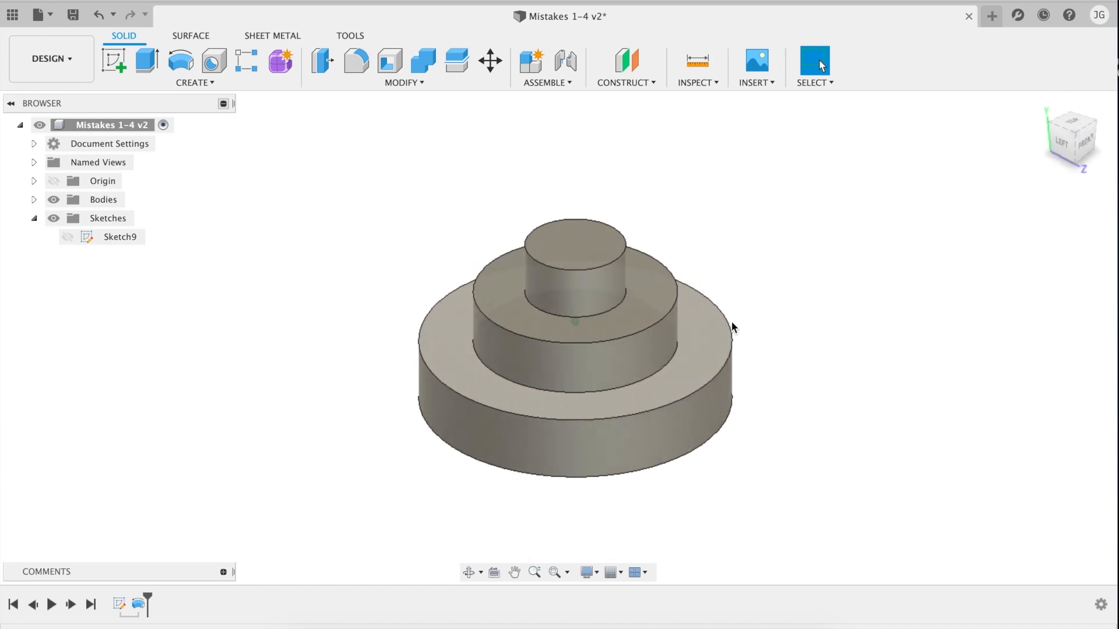
pyautogui.keyDown('shift'); pyautogui.hscroll(5, 732, 322); pyautogui.keyUp('shift')
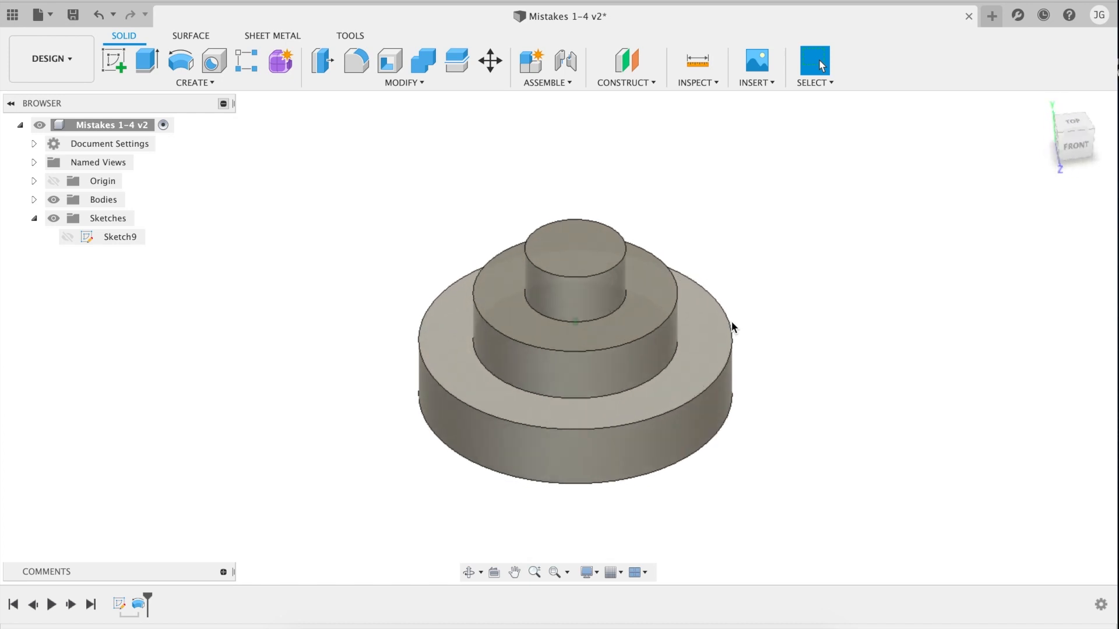
# Step: Create a sketch on the top tier's upper face and project the face's circular outline into it
pyautogui.click(602, 262)
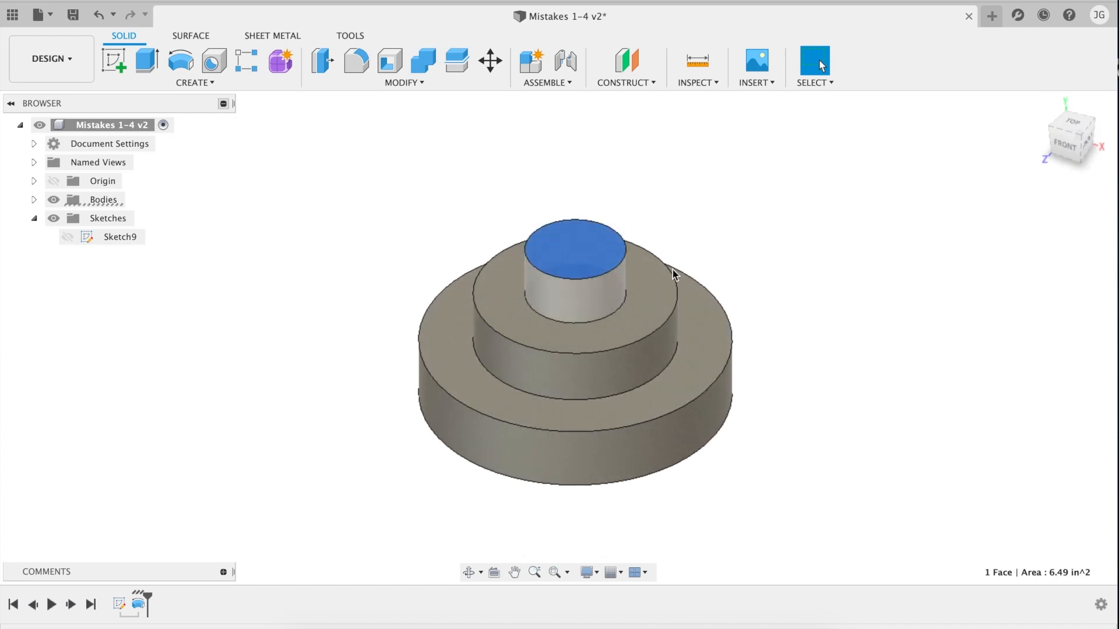
pyautogui.click(428, 170)
pyautogui.click(114, 60)
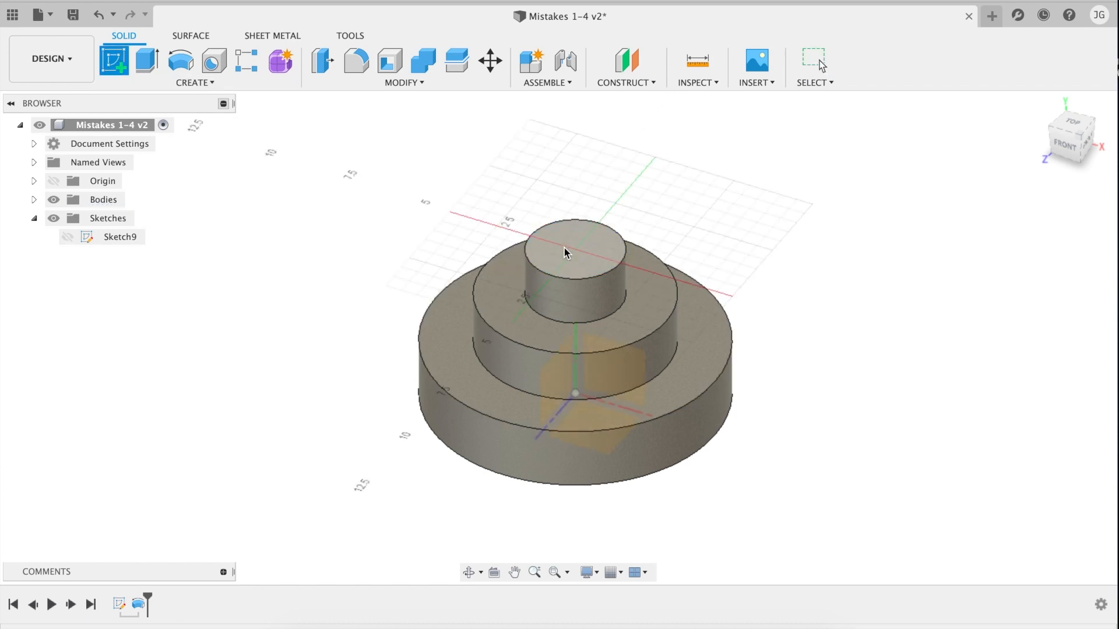
pyautogui.click(578, 254)
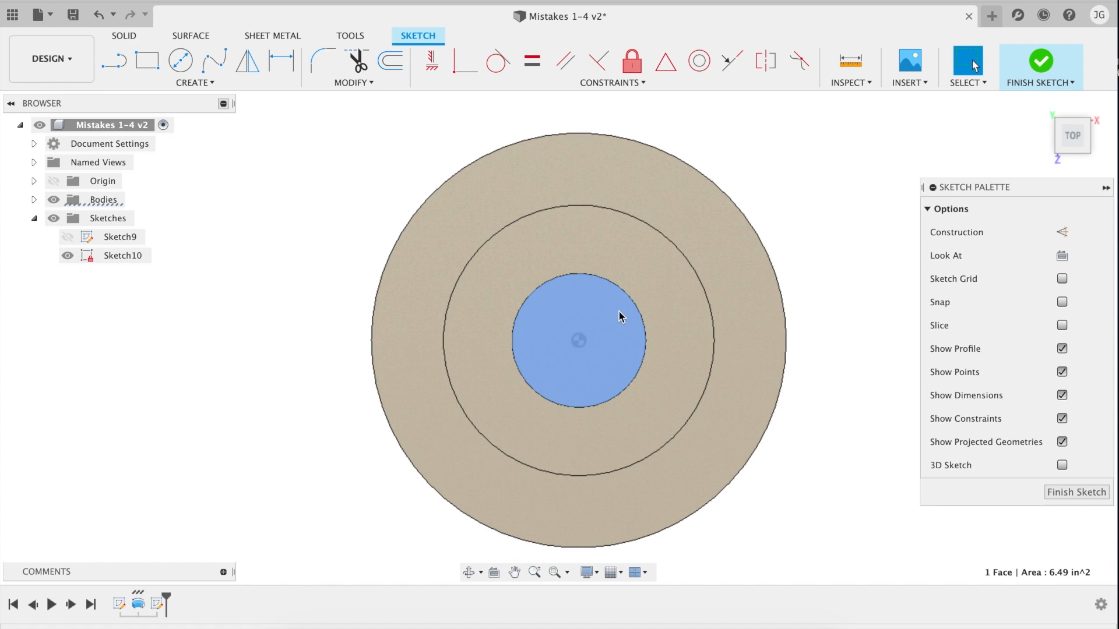
pyautogui.press('p')
pyautogui.press('Return')
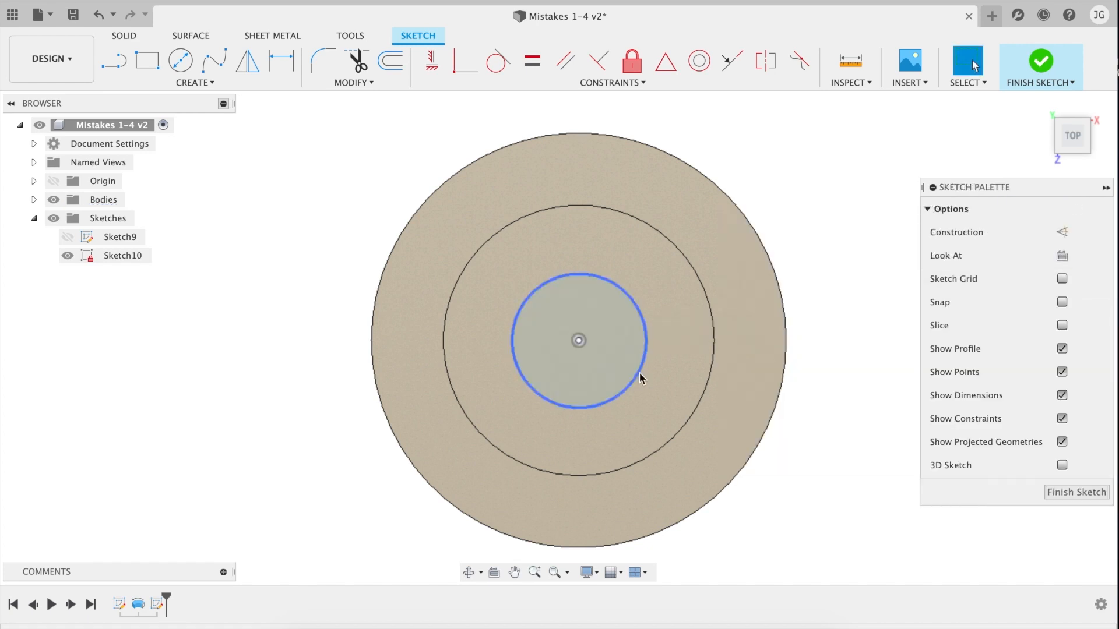
# Step: Extrude the projected circle upward to make the top tier taller
pyautogui.press('e')
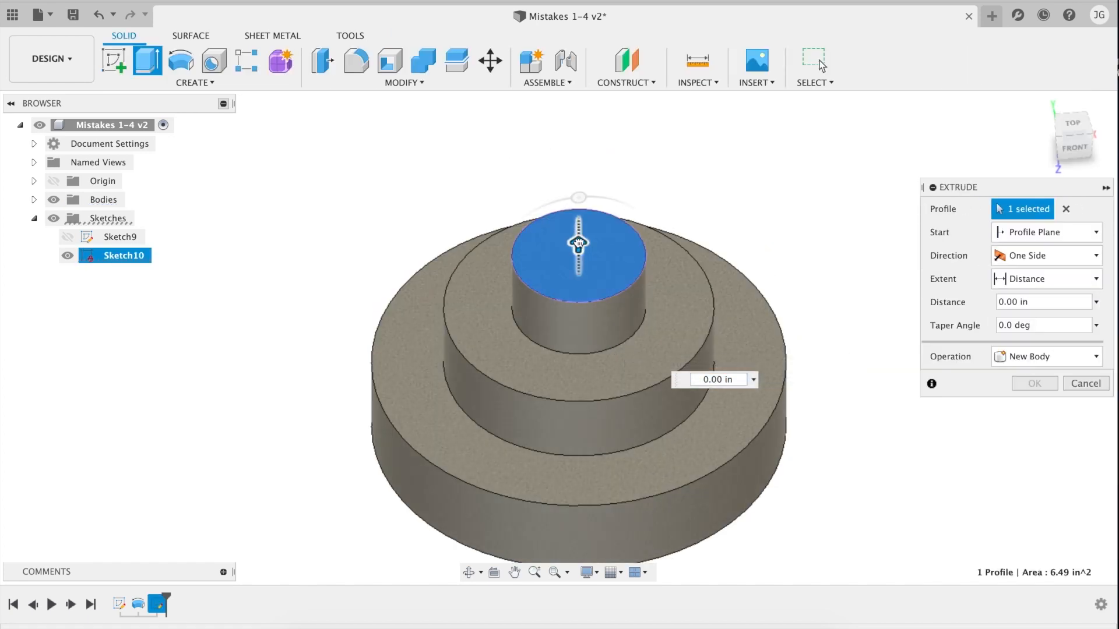
pyautogui.moveTo(579, 242); pyautogui.dragTo(577, 169)
pyautogui.press('Return')
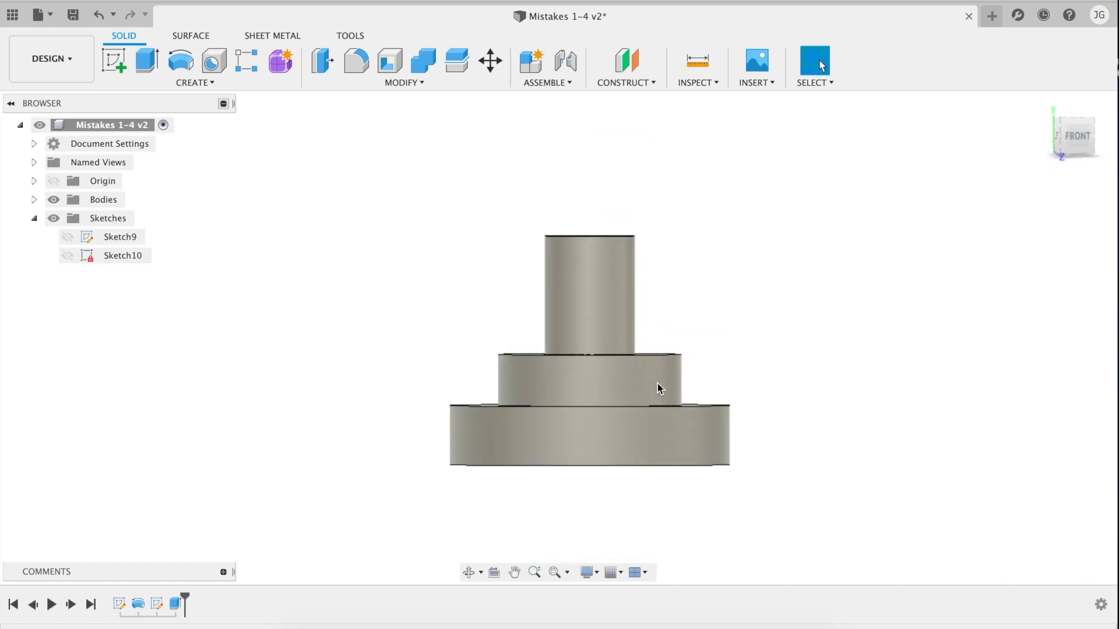
# Step: Delete the projected-circle sketch and its extrusion from the design history
pyautogui.click(162, 606)
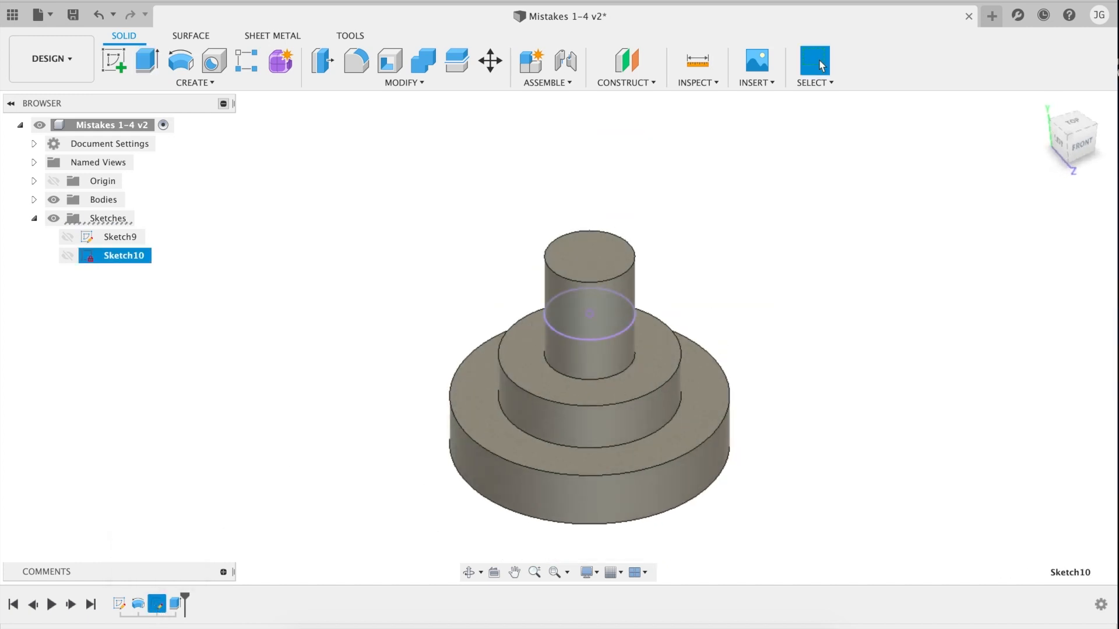
pyautogui.keyDown('shift'); pyautogui.click(180, 605); pyautogui.keyUp('shift')
pyautogui.click(258, 492)
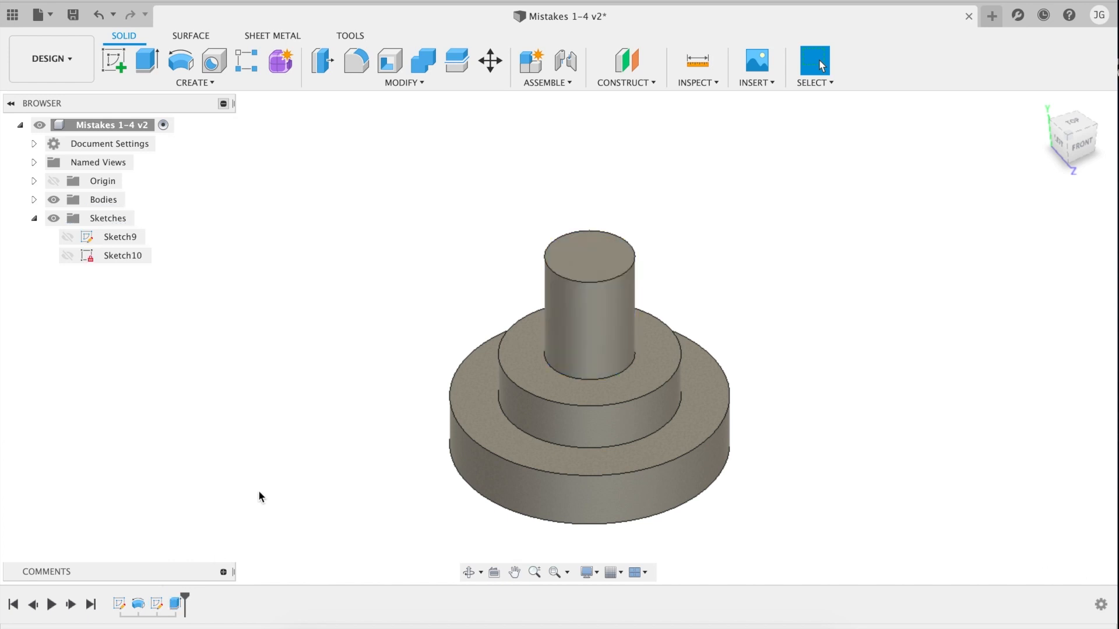
pyautogui.keyDown('shift'); pyautogui.click(175, 606); pyautogui.keyUp('shift')
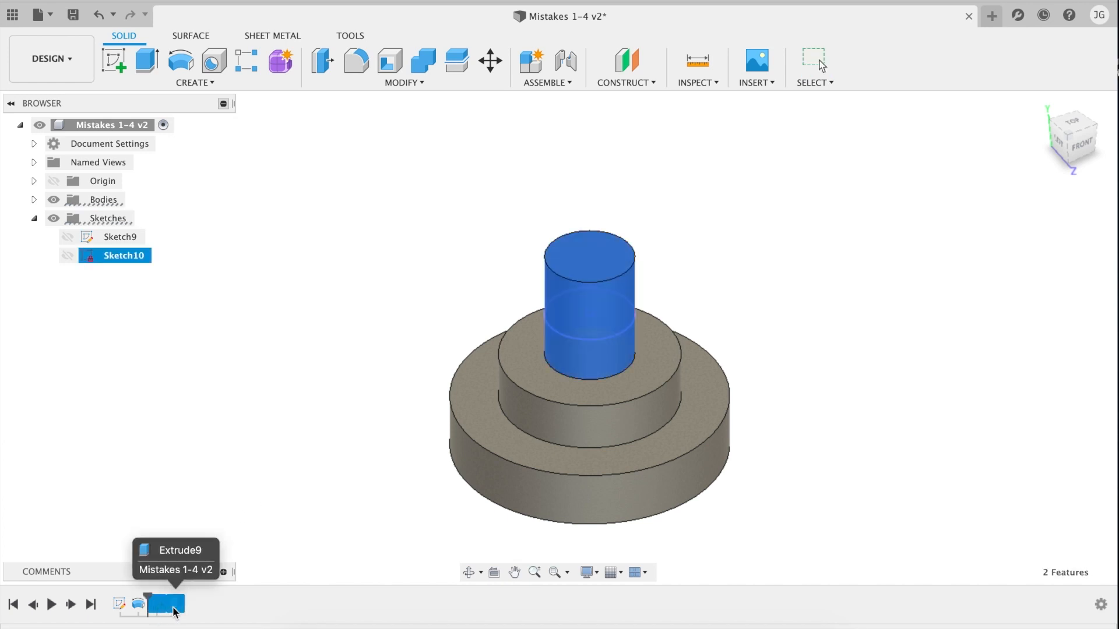
pyautogui.press('Delete')
pyautogui.press('e')
pyautogui.click(596, 314)
pyautogui.moveTo(601, 304); pyautogui.dragTo(599, 223)
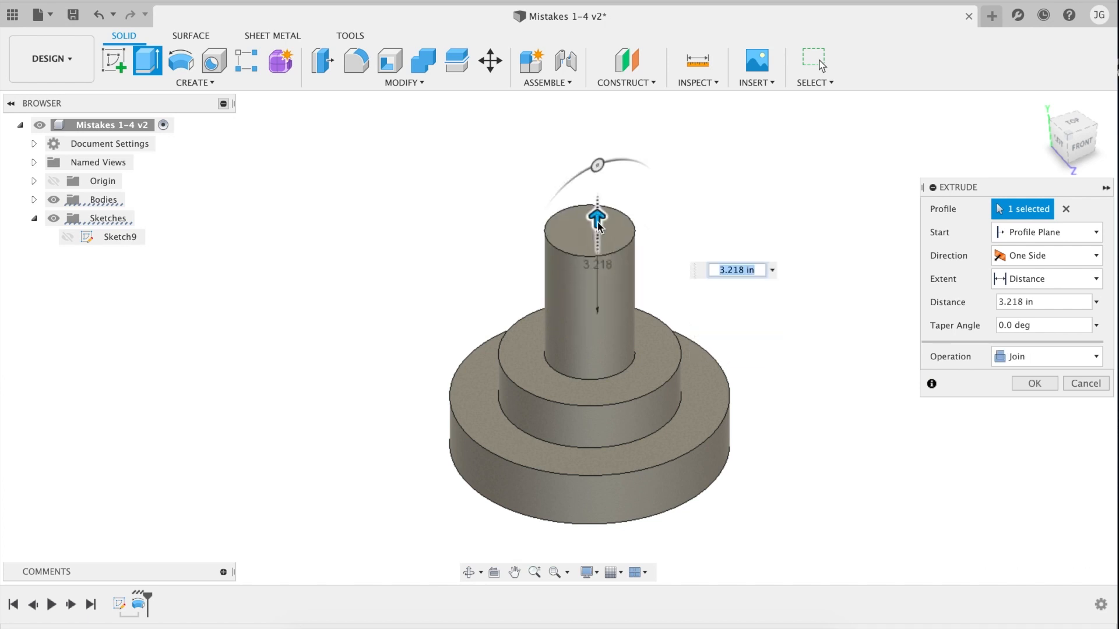
pyautogui.press('Escape')
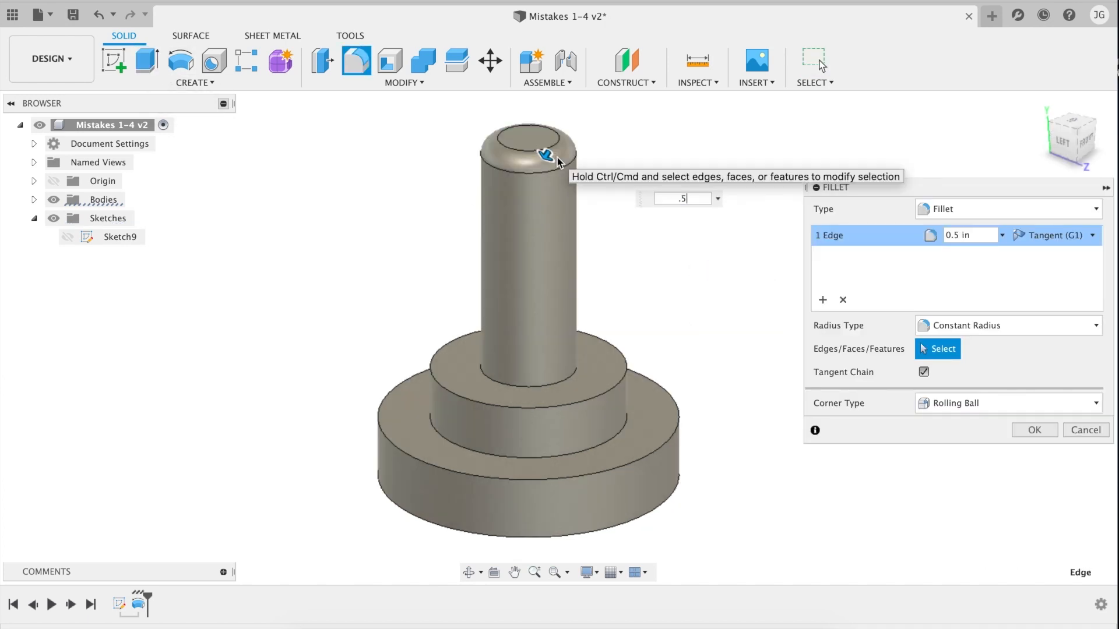
# Step: Apply a 0.5 in fillet to the top tier's upper edge and add the five remaining tier edges to the same fillet
pyautogui.press('Return')
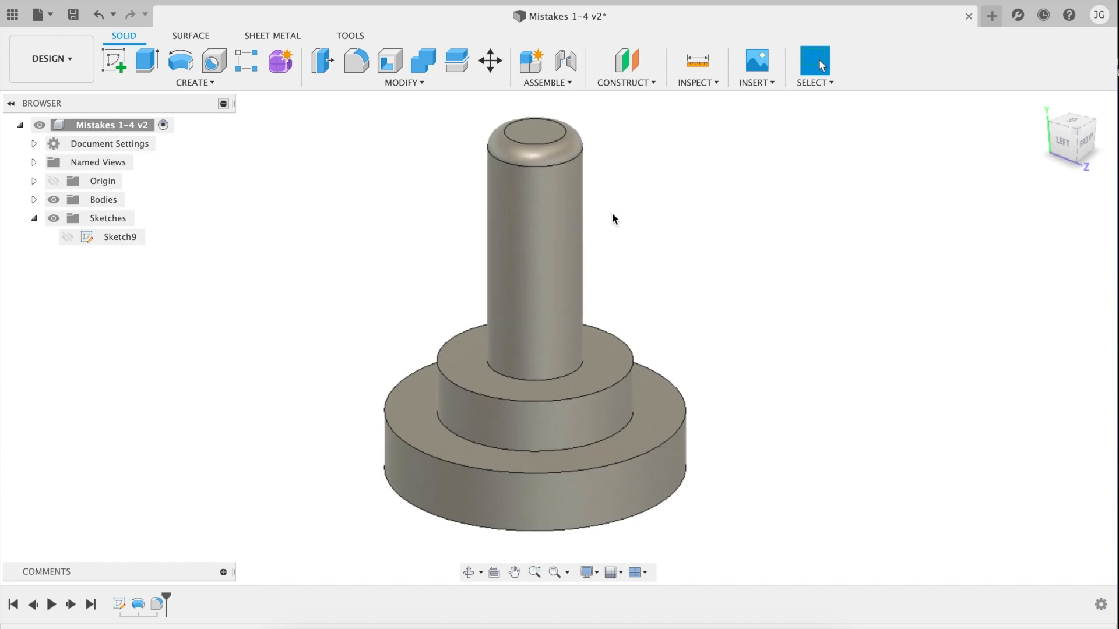
pyautogui.rightClick(158, 604)
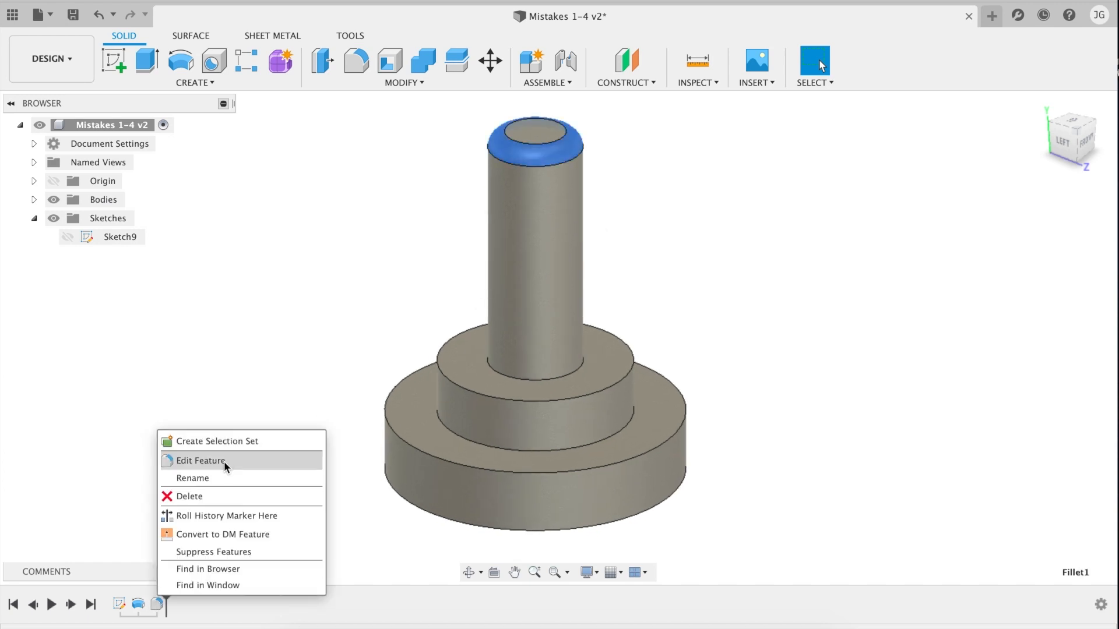
pyautogui.click(223, 460)
pyautogui.click(580, 376)
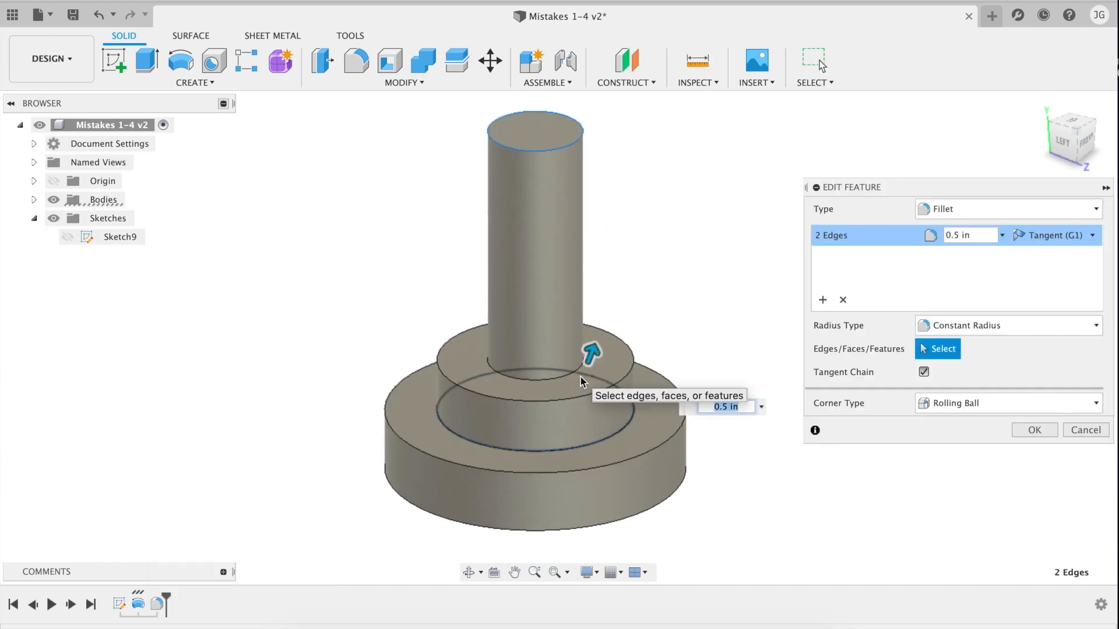
pyautogui.click(623, 430)
pyautogui.click(649, 451)
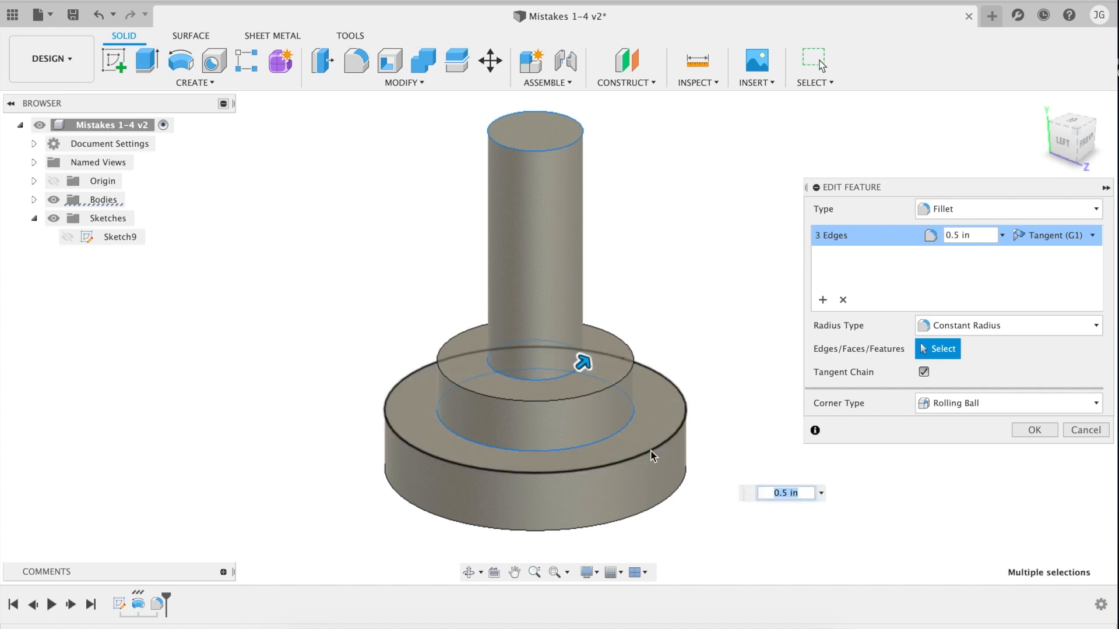
pyautogui.click(603, 392)
pyautogui.click(666, 505)
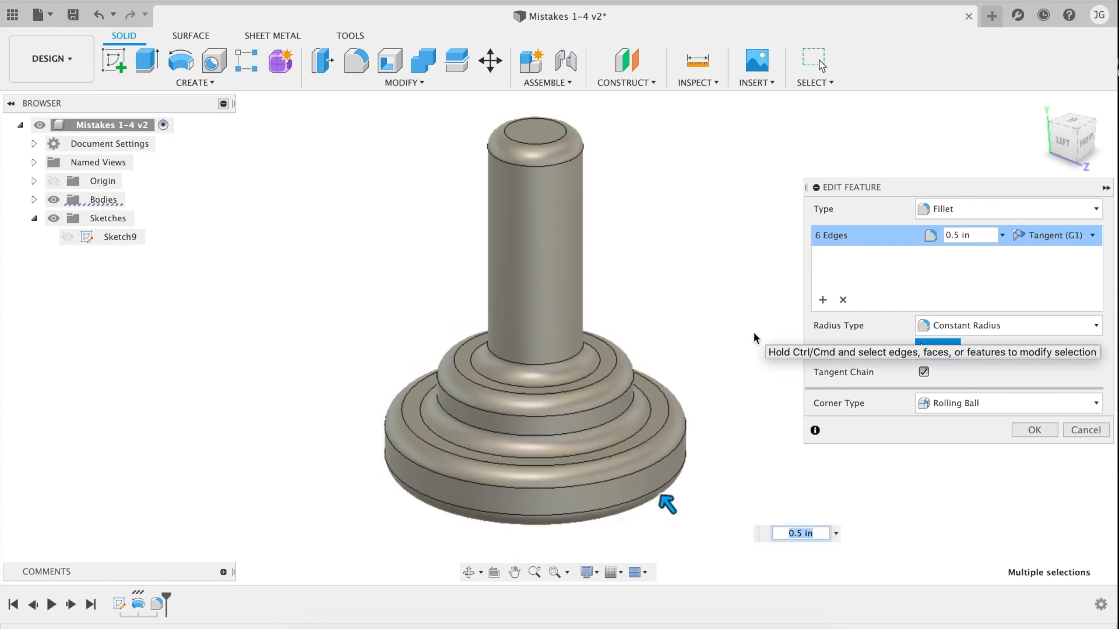
# Step: Cancel the fillet edit and delete the fillet from the design history
pyautogui.press('Escape')
pyautogui.click(158, 602)
pyautogui.press('Delete')
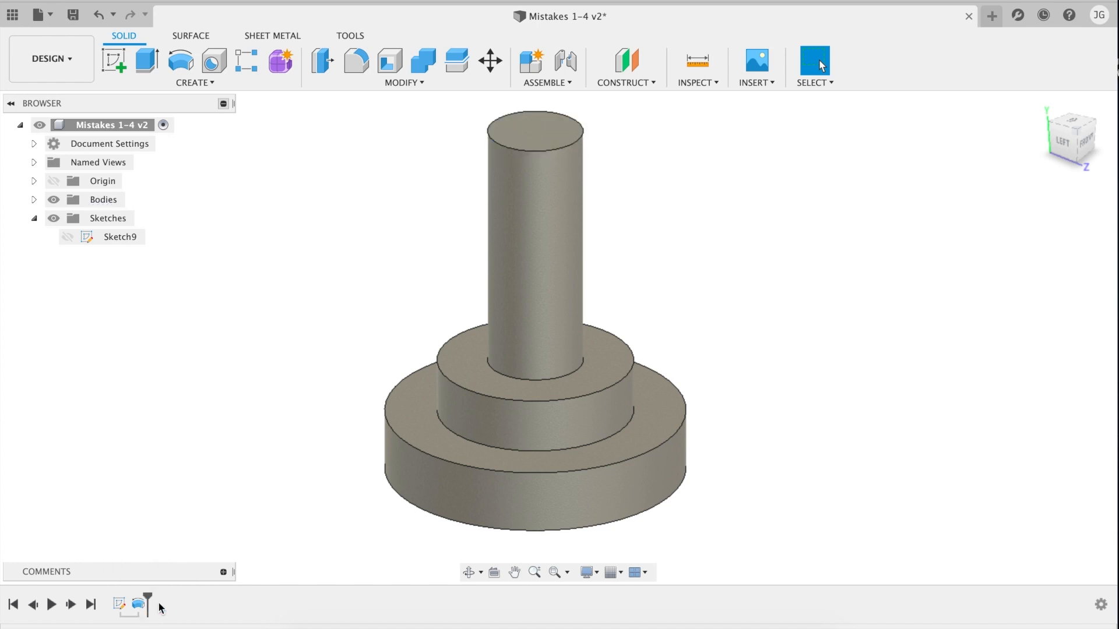
# Step: Fillet both ring-shaped step faces, the top tier's upper edge and the base's lower edge with a 0.5 in radius
pyautogui.press('f')
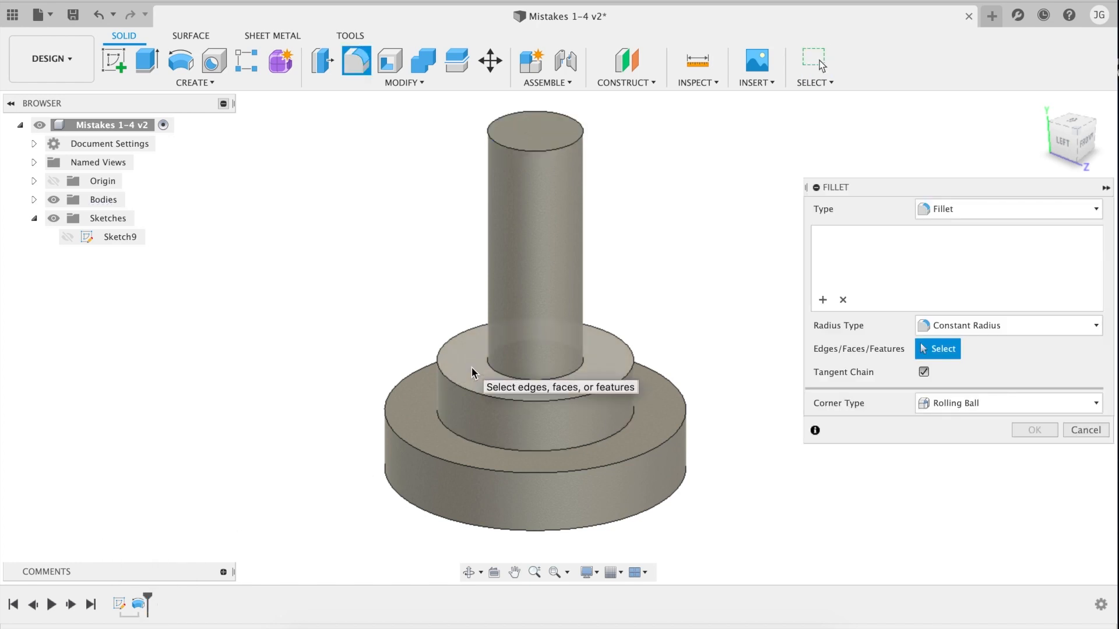
pyautogui.click(470, 367)
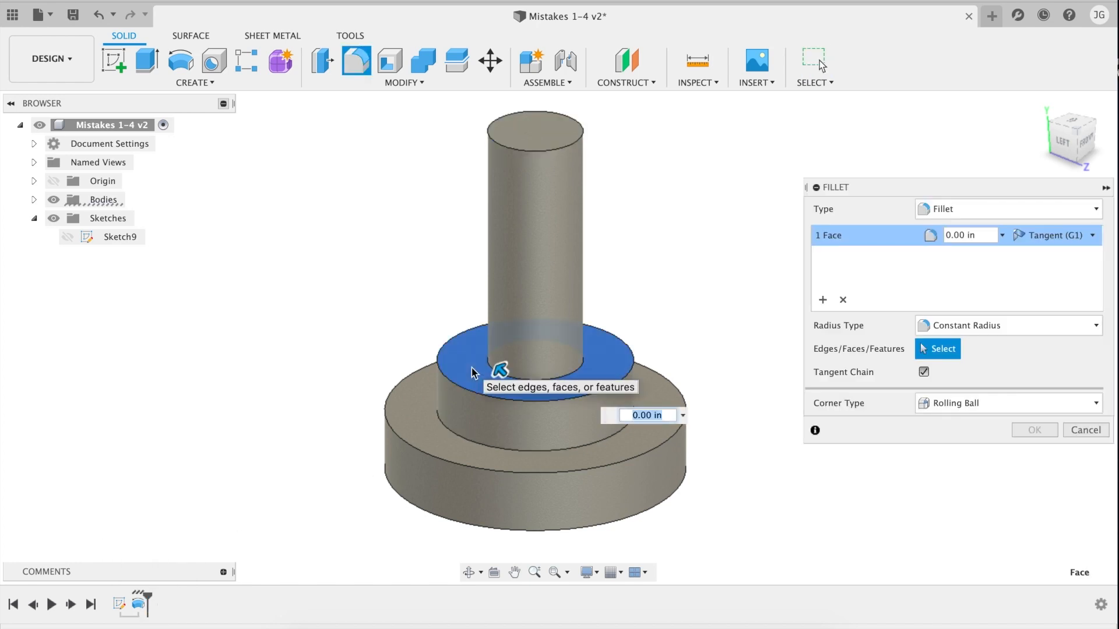
pyautogui.click(417, 420)
pyautogui.click(543, 151)
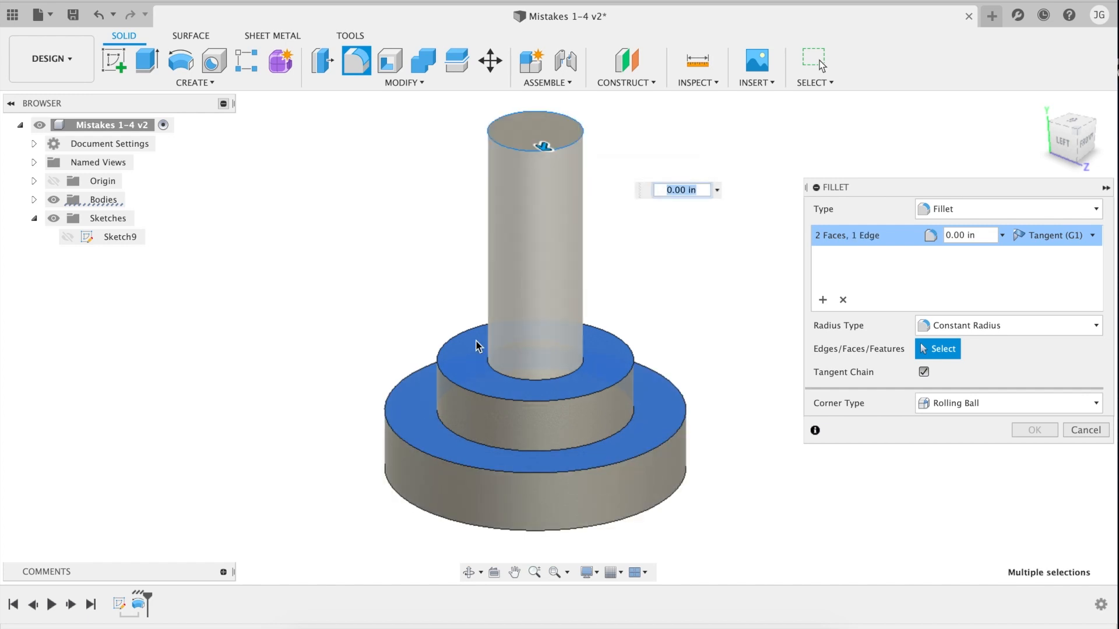
pyautogui.click(428, 508)
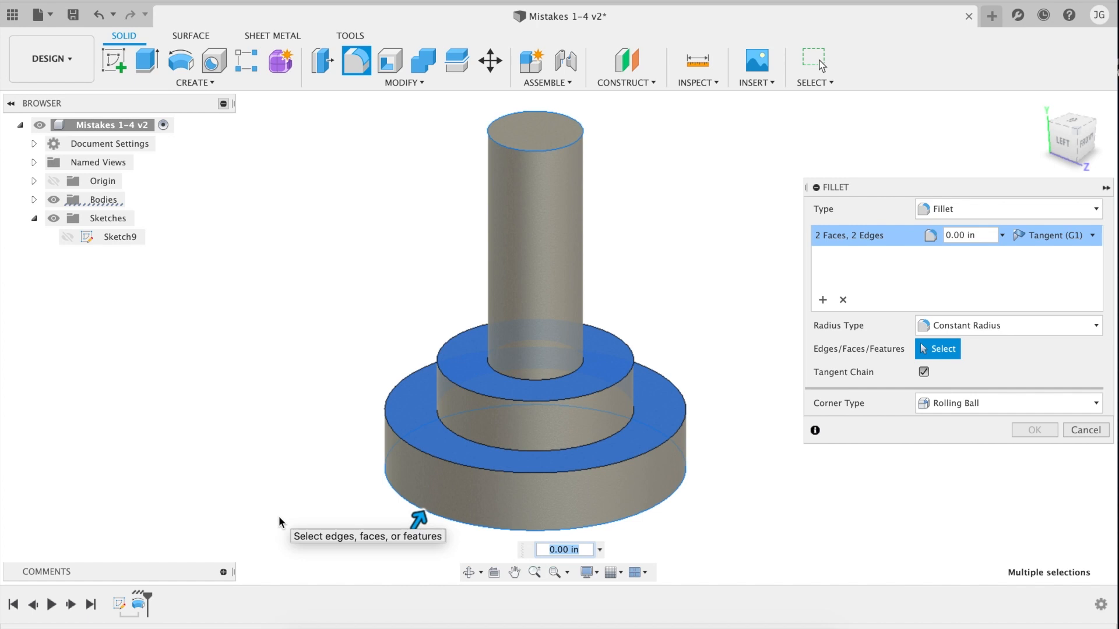
pyautogui.write('.5')
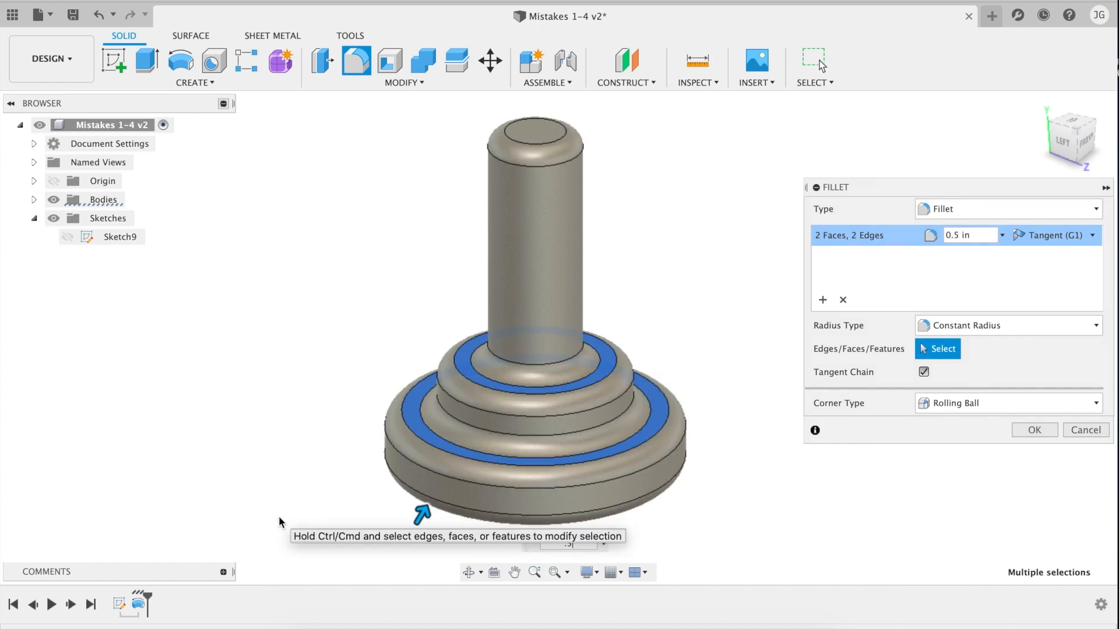
pyautogui.press('Return')
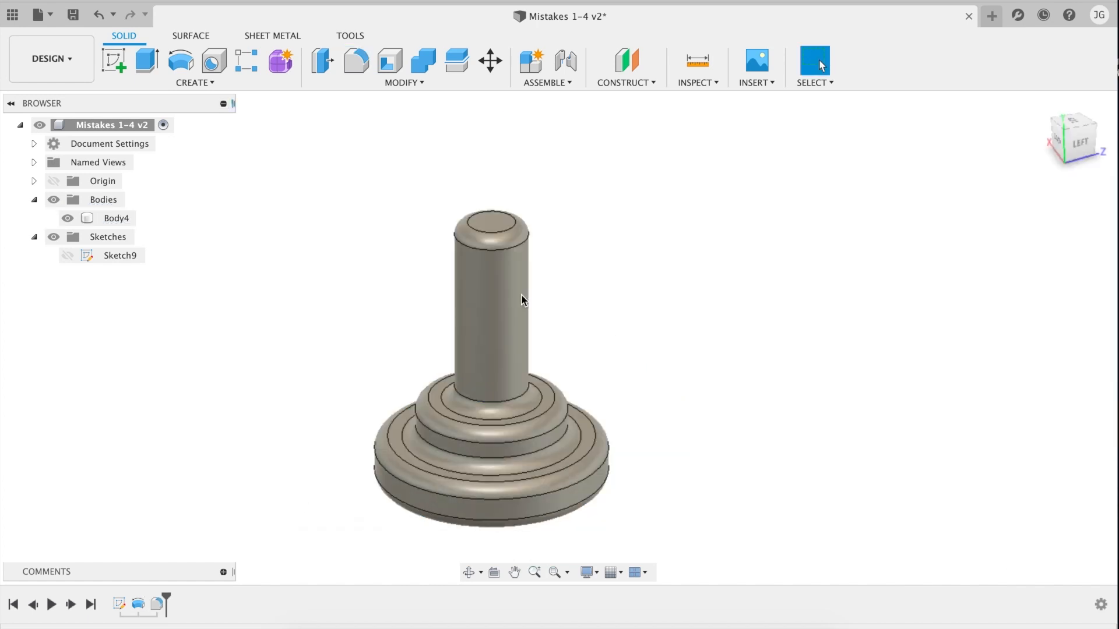
# Step: Create a sketch on the vertical XY origin plane through the three-tier part
pyautogui.scroll(-5, 521, 295)
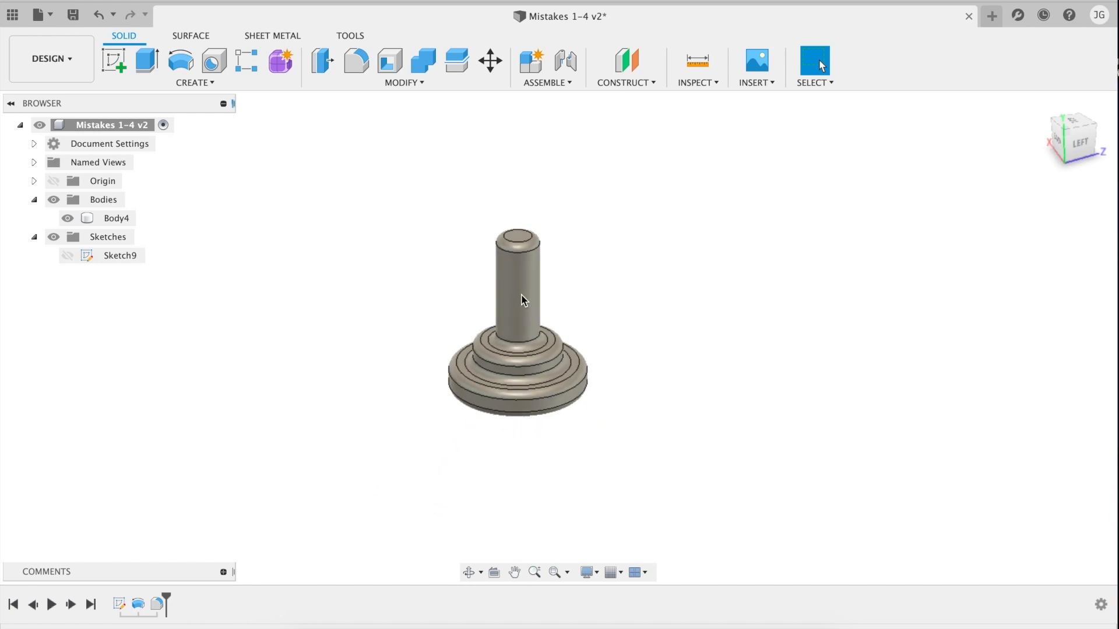
pyautogui.keyDown('shift'); pyautogui.moveTo(521, 294); pyautogui.dragTo(1114, 192, button='middle'); pyautogui.keyUp('shift')
pyautogui.click(1076, 134)
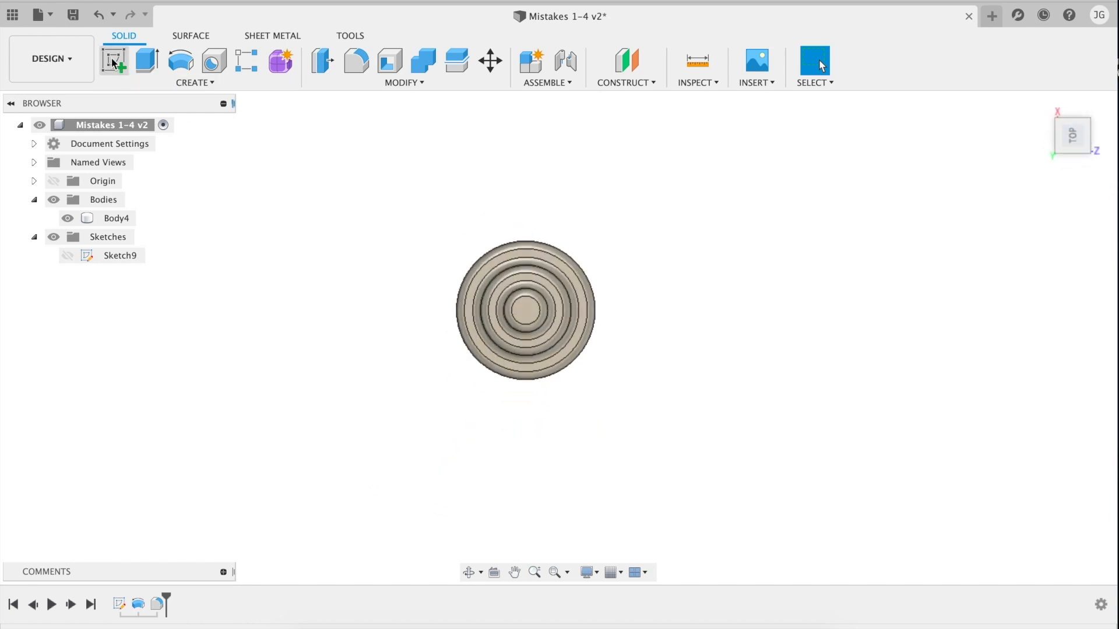
pyautogui.keyDown('shift'); pyautogui.moveTo(476, 383); pyautogui.dragTo(448, 352, button='middle'); pyautogui.keyUp('shift')
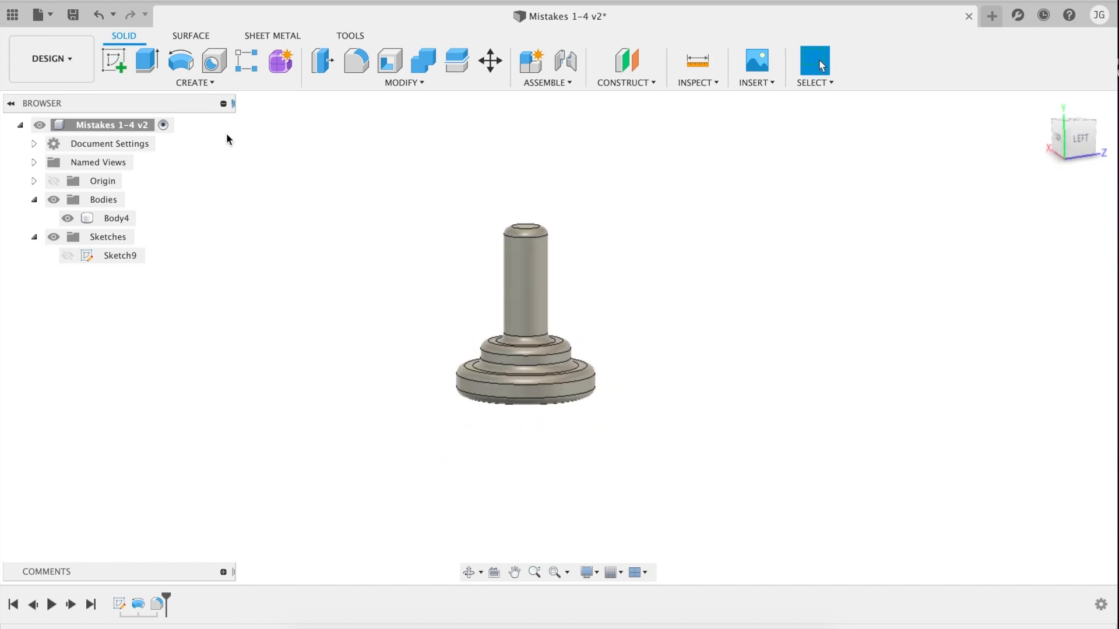
pyautogui.click(118, 62)
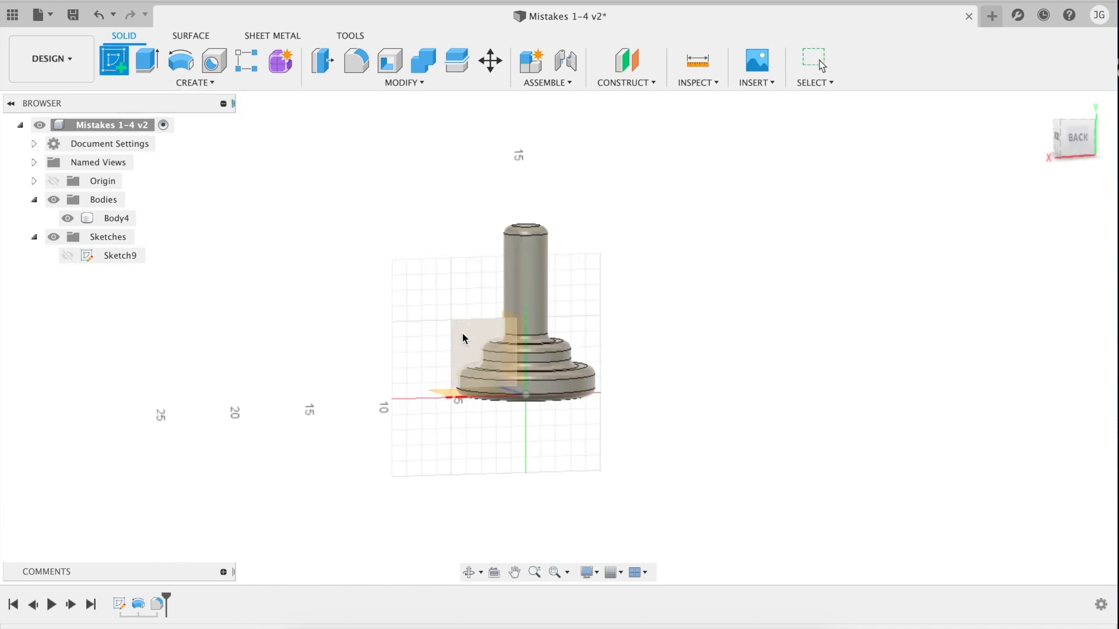
pyautogui.click(462, 333)
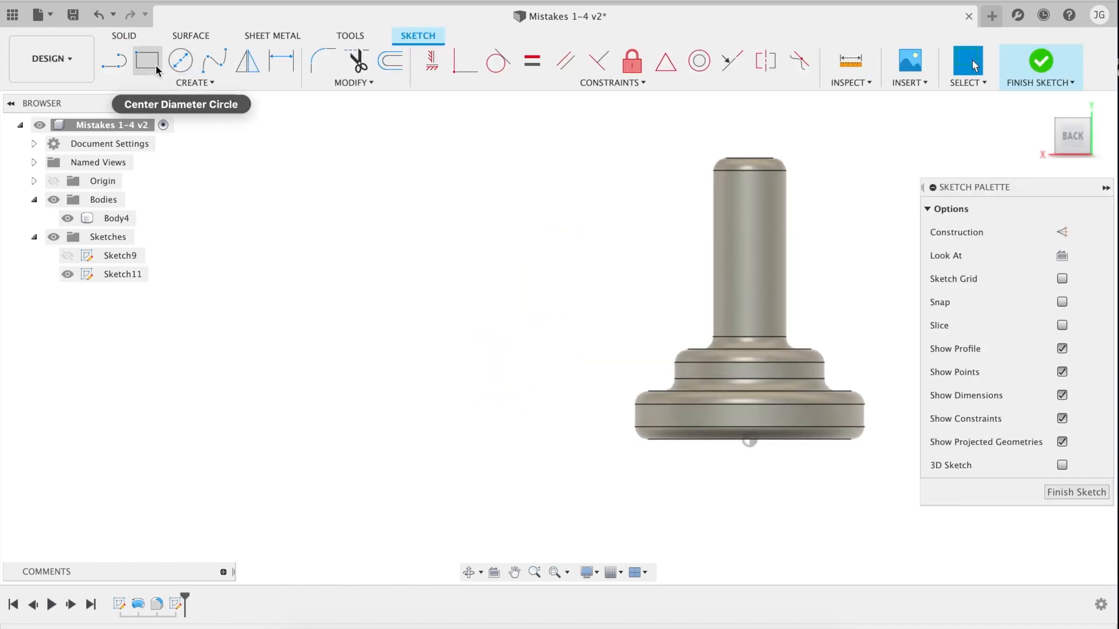
# Step: Sketch a four-point S-shaped spline beside the three-tier part, with a short horizontal base line and a vertical line just over 10 in long
pyautogui.click(147, 60)
pyautogui.press('Escape')
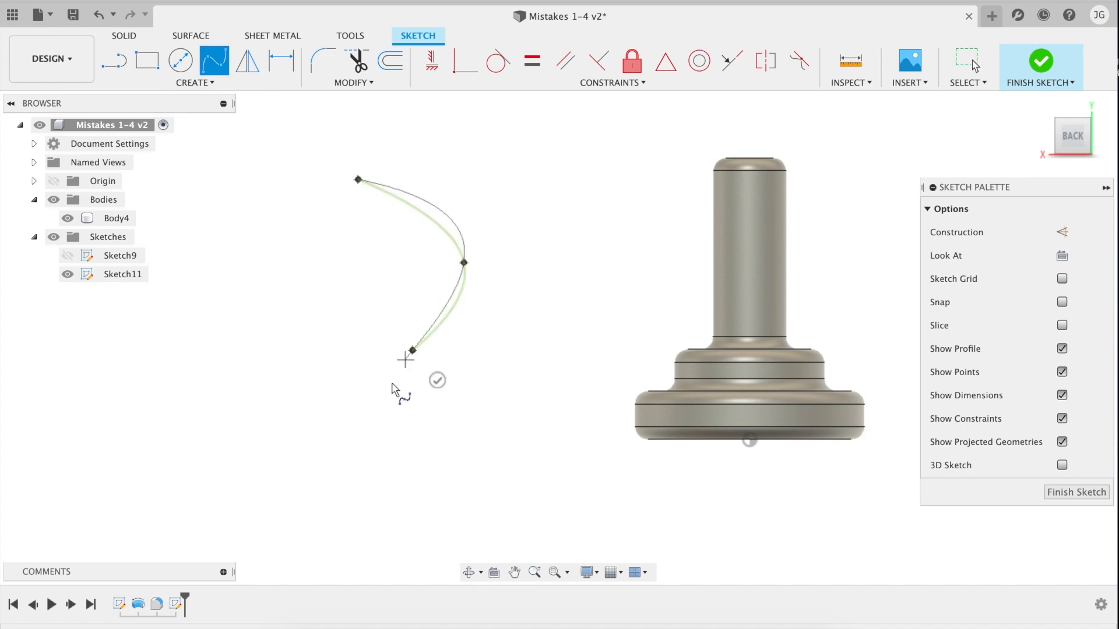
pyautogui.press('Escape')
pyautogui.click(326, 460)
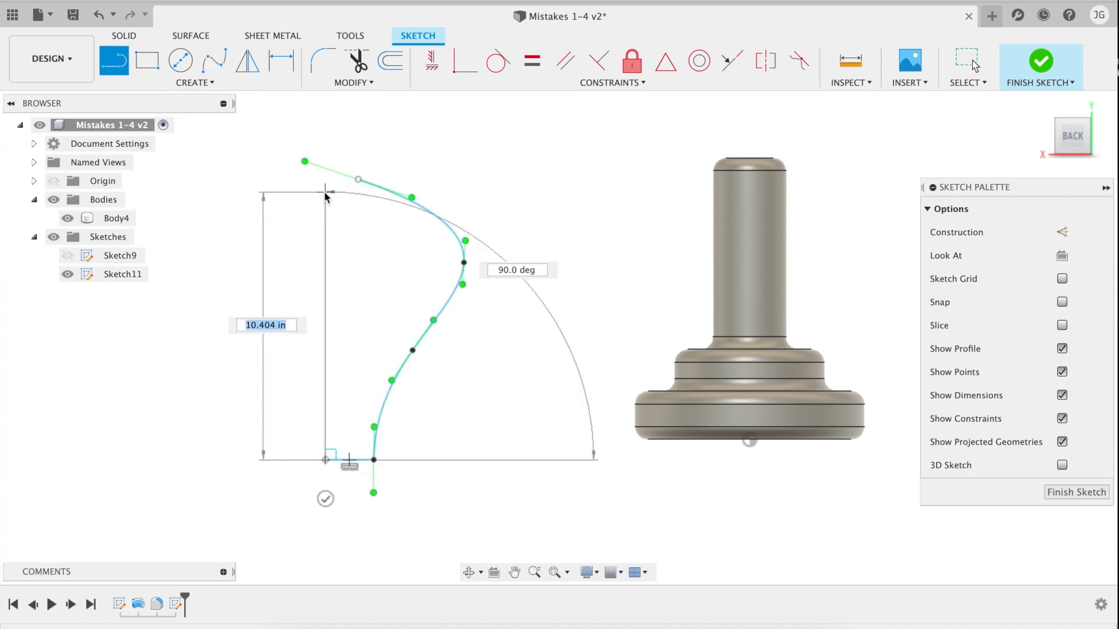
pyautogui.click(325, 182)
pyautogui.press('Escape')
# Step: Close the profile by joining the spline's upper end to the vertical line, and revolve it fully about that line as a new body
pyautogui.moveTo(358, 180); pyautogui.dragTo(325, 182)
pyautogui.click(1087, 496)
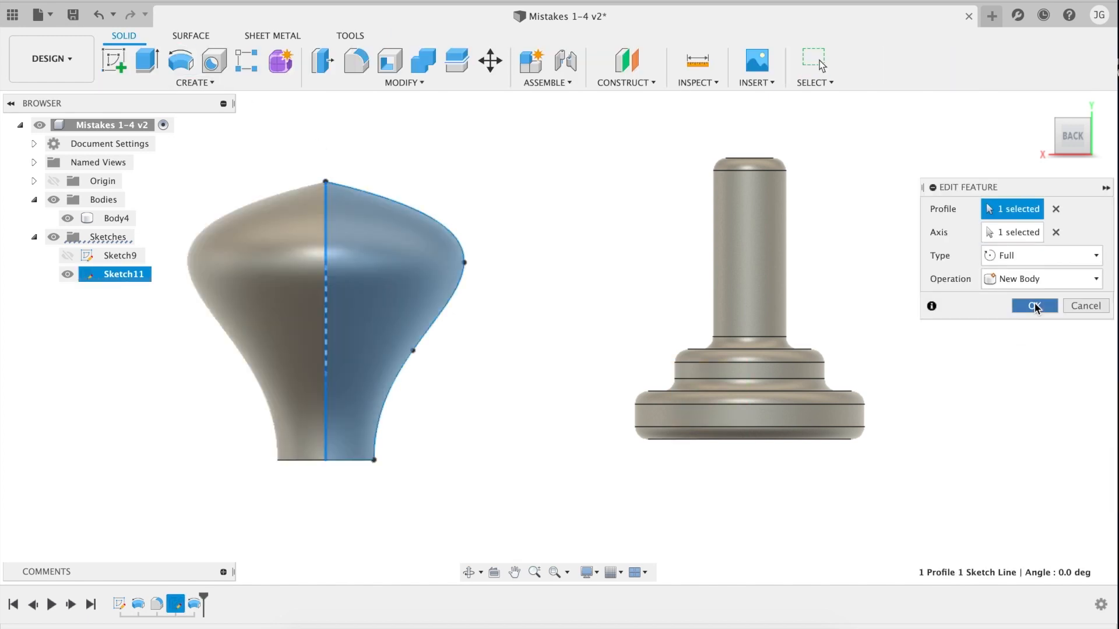
pyautogui.click(1034, 306)
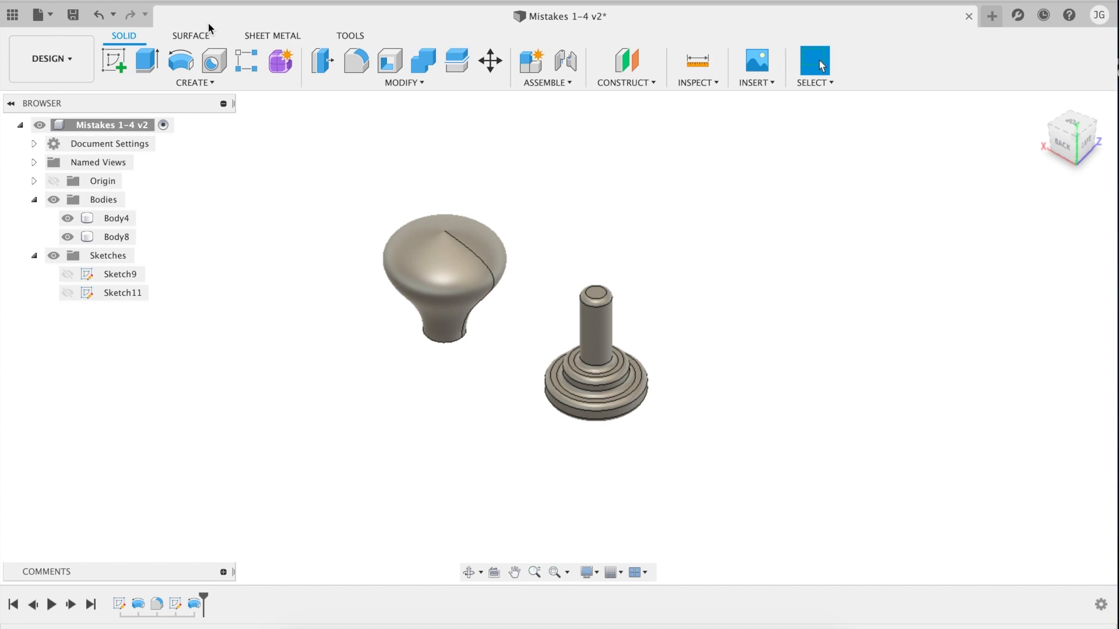
# Step: Mirror the three-tier body across the flat end face of its top tier
pyautogui.click(201, 84)
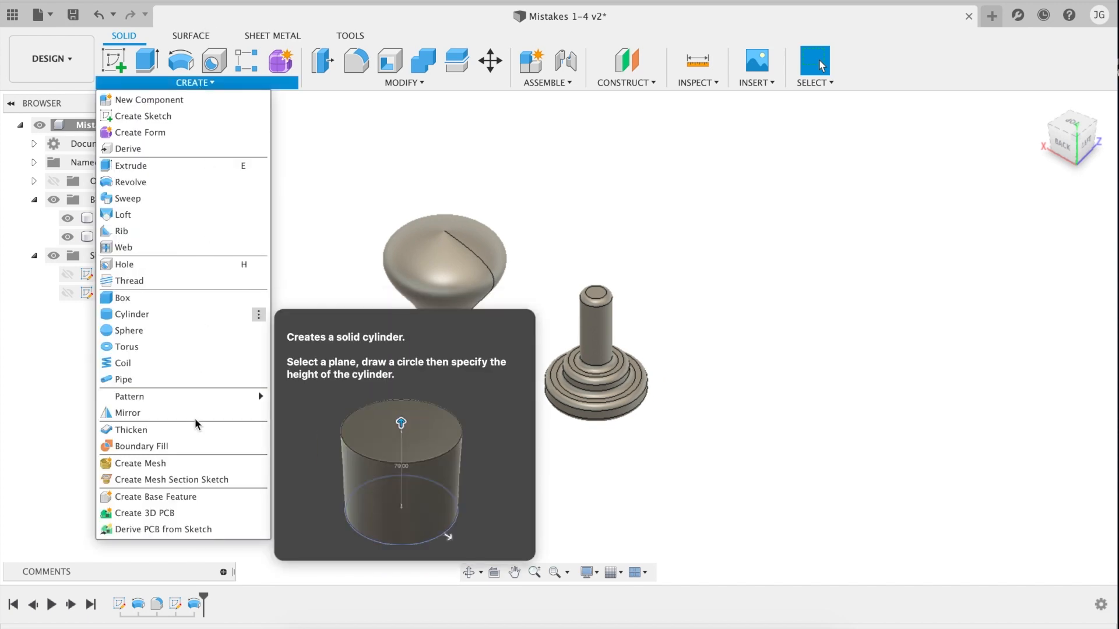
pyautogui.click(195, 418)
pyautogui.click(1053, 210)
pyautogui.click(1034, 247)
pyautogui.click(569, 370)
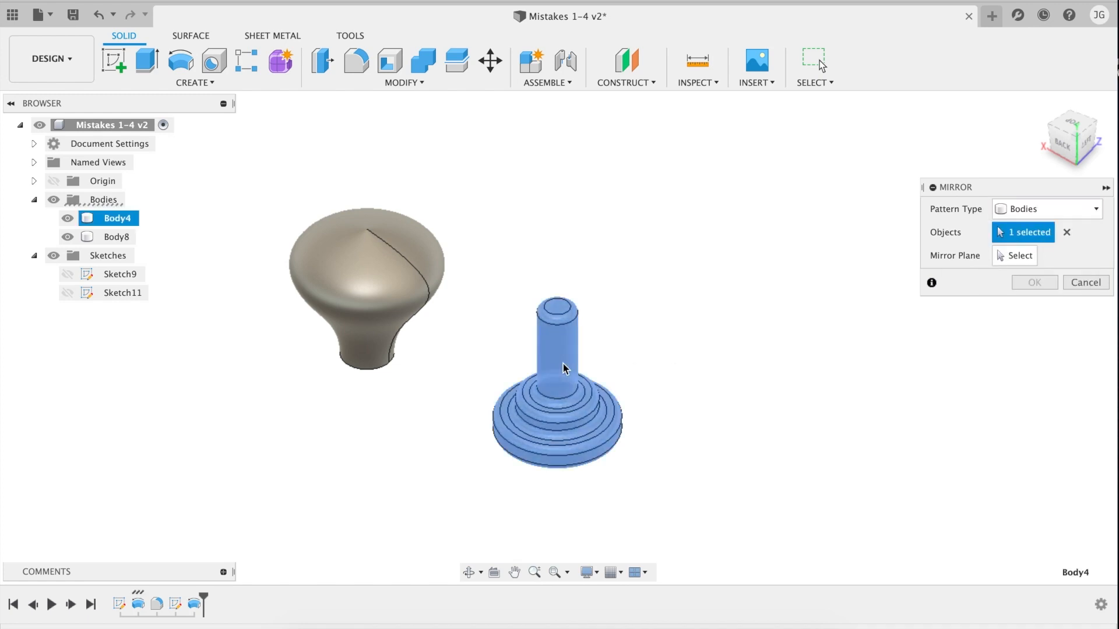
pyautogui.click(1010, 257)
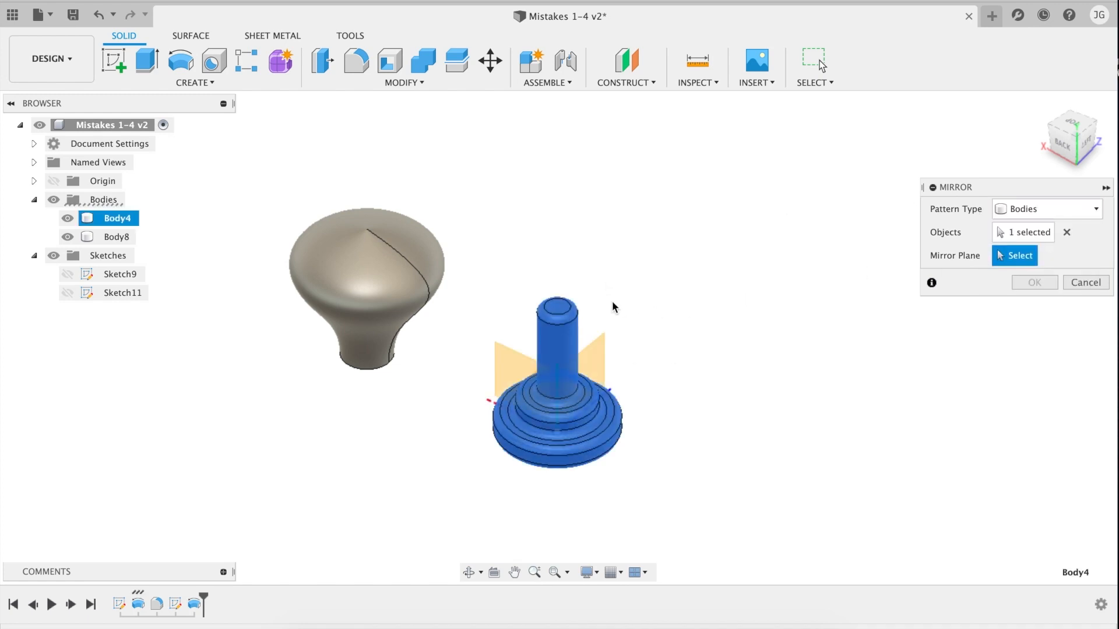
pyautogui.click(558, 306)
pyautogui.press('Return')
# Step: Mirror the knob body across the mirrored three-tier body's inner end face, hiding the original three-tier body to reach that face
pyautogui.keyDown('shift'); pyautogui.moveTo(615, 330); pyautogui.dragTo(614, 331, button='middle'); pyautogui.keyUp('shift')
pyautogui.click(195, 83)
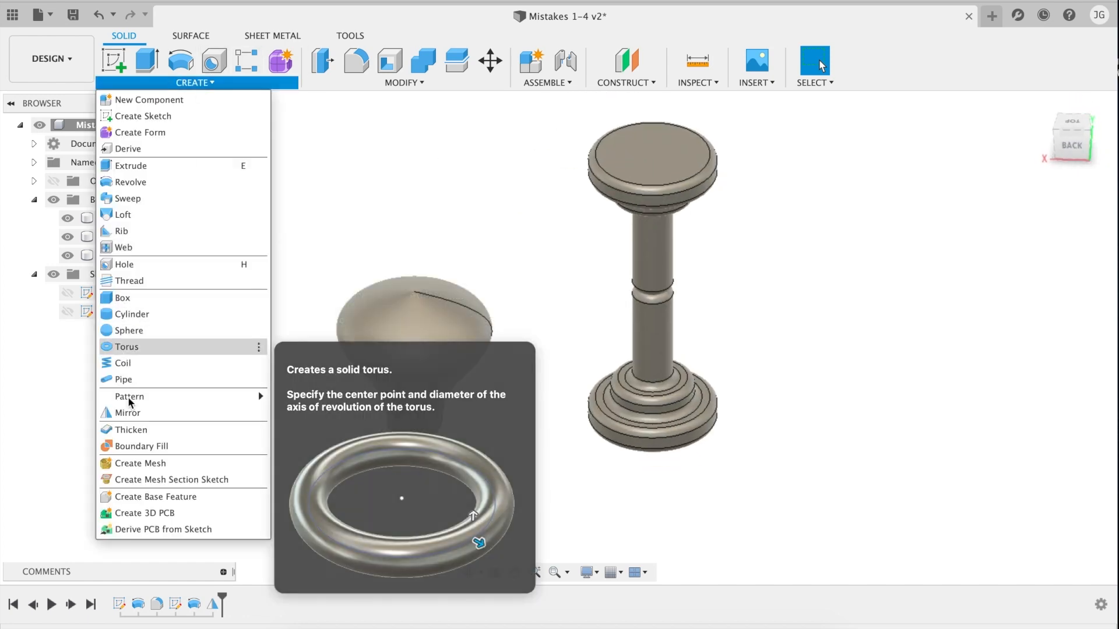
pyautogui.click(127, 412)
pyautogui.click(404, 341)
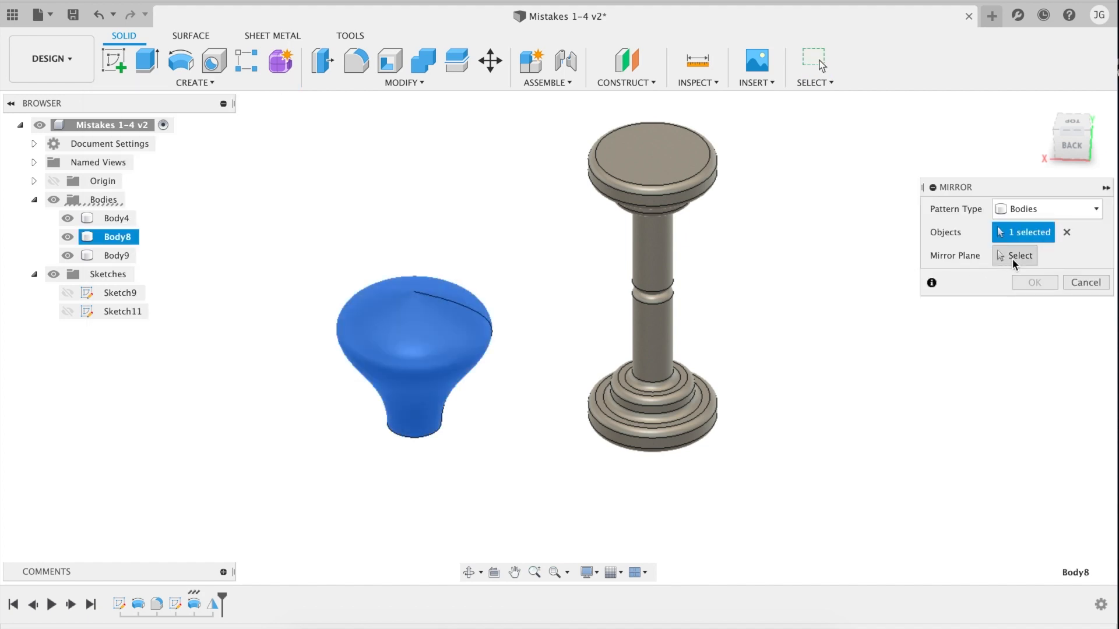
pyautogui.click(1012, 256)
pyautogui.scroll(5, 672, 323)
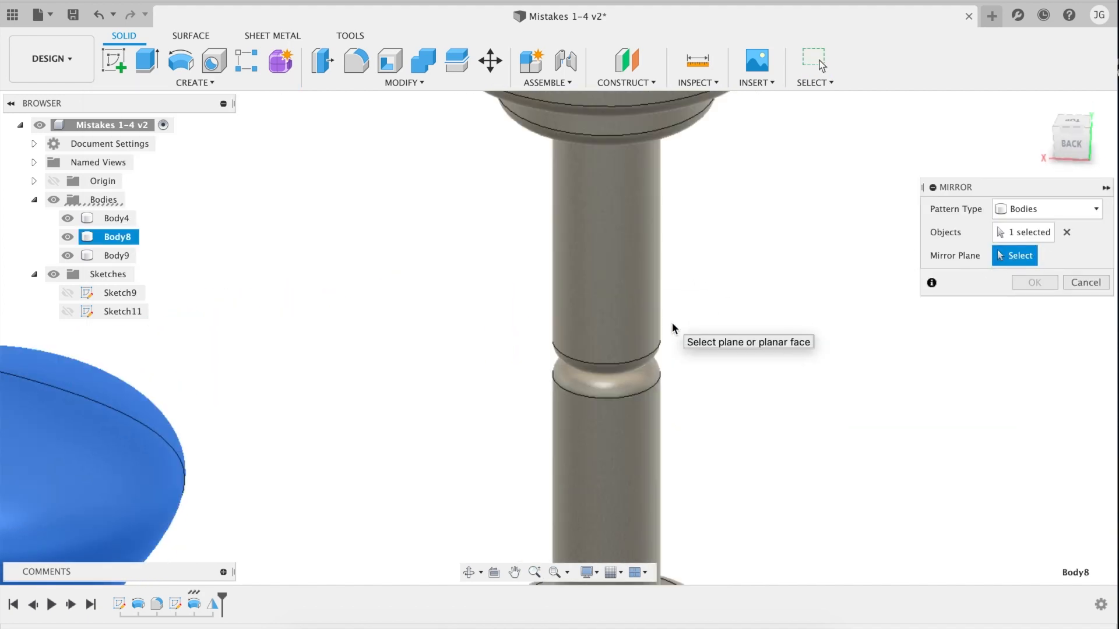
pyautogui.scroll(-5, 672, 322)
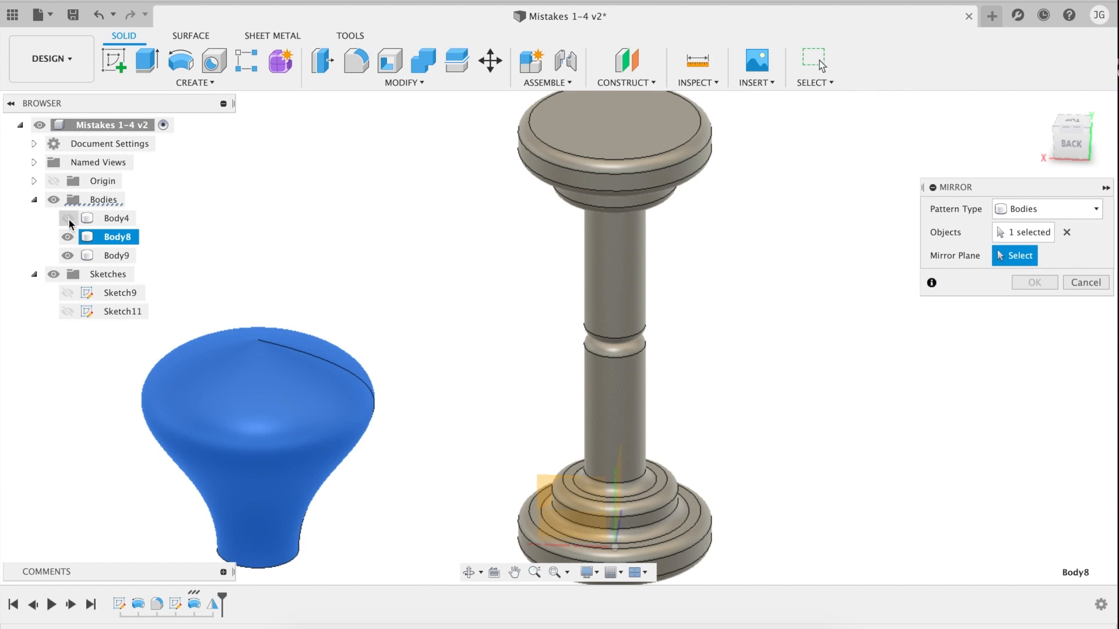
pyautogui.click(68, 219)
pyautogui.scroll(5, 606, 276)
pyautogui.keyDown('shift'); pyautogui.moveTo(607, 277); pyautogui.dragTo(609, 277, button='middle'); pyautogui.keyUp('shift')
pyautogui.click(568, 352)
pyautogui.scroll(-5, 569, 352)
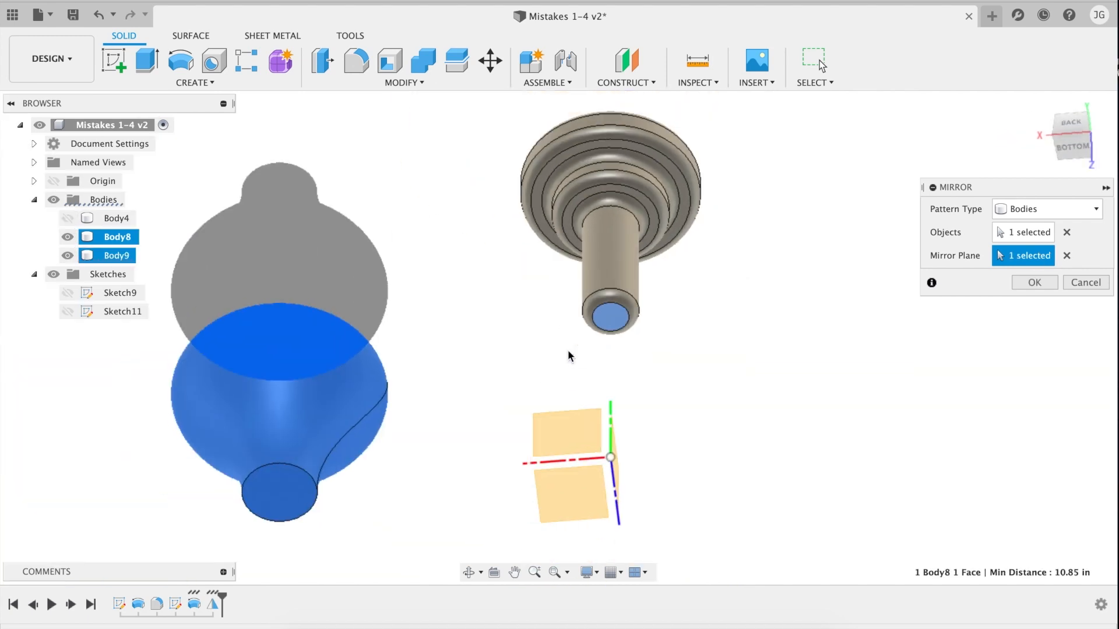
pyautogui.press('Return')
# Step: Show the original three-tier body again and delete the knob's separate mirror from the design history
pyautogui.keyDown('shift'); pyautogui.moveTo(491, 310); pyautogui.dragTo(439, 284, button='middle'); pyautogui.keyUp('shift')
pyautogui.click(72, 221)
pyautogui.keyDown('shift'); pyautogui.moveTo(417, 236); pyautogui.dragTo(417, 236, button='middle'); pyautogui.keyUp('shift')
pyautogui.click(227, 610)
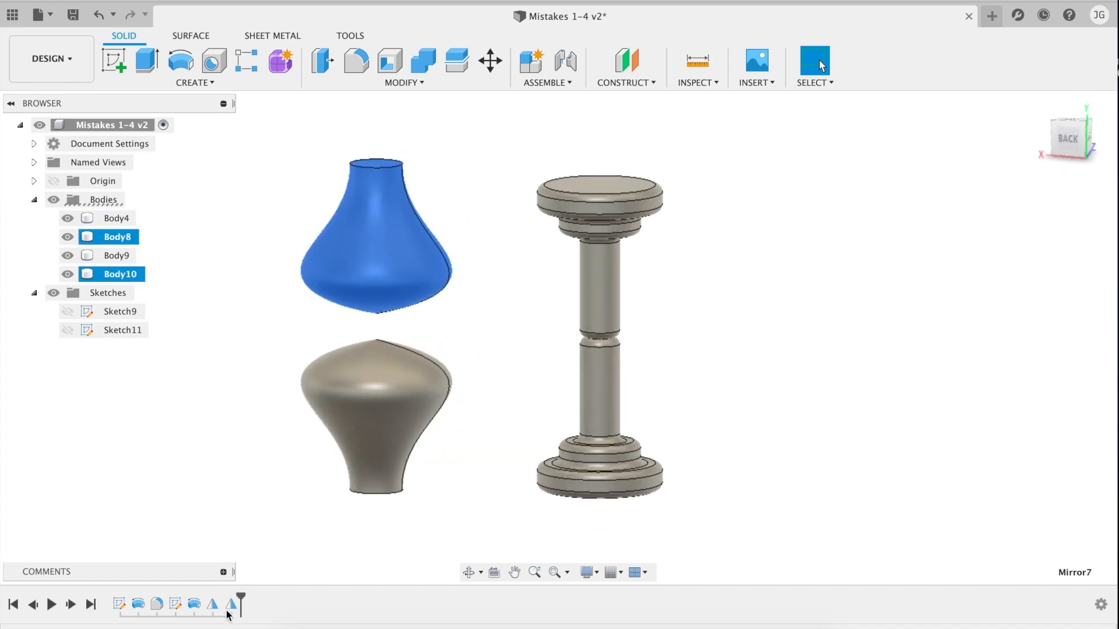
pyautogui.moveTo(240, 601); pyautogui.dragTo(221, 601)
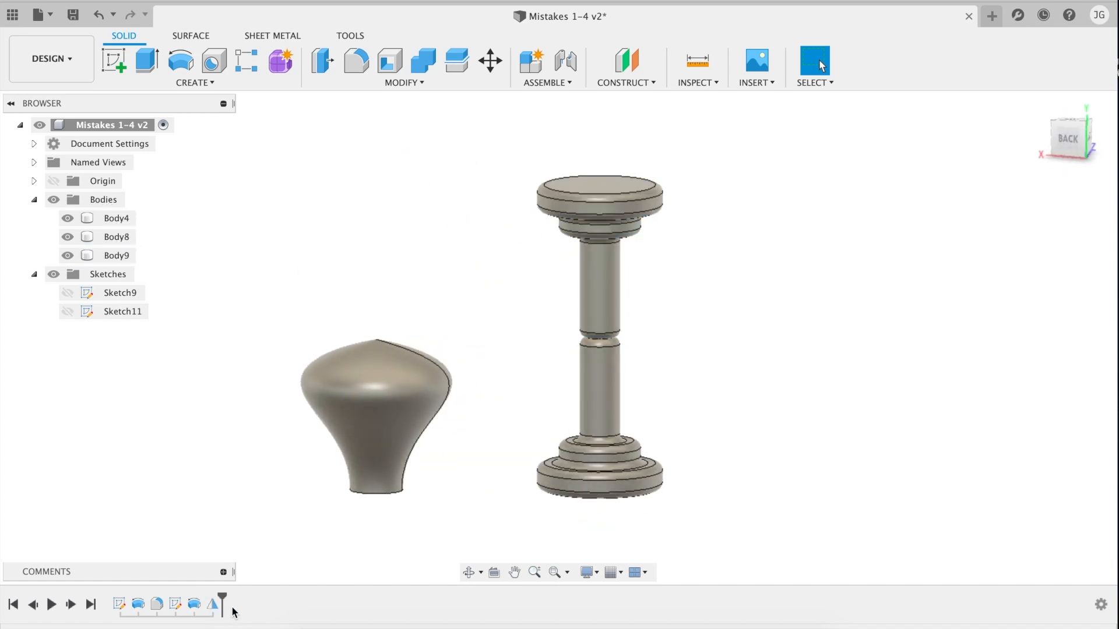
# Step: Edit the three-tier body's mirror feature to include the knob body as an additional object
pyautogui.rightClick(215, 614)
pyautogui.click(251, 472)
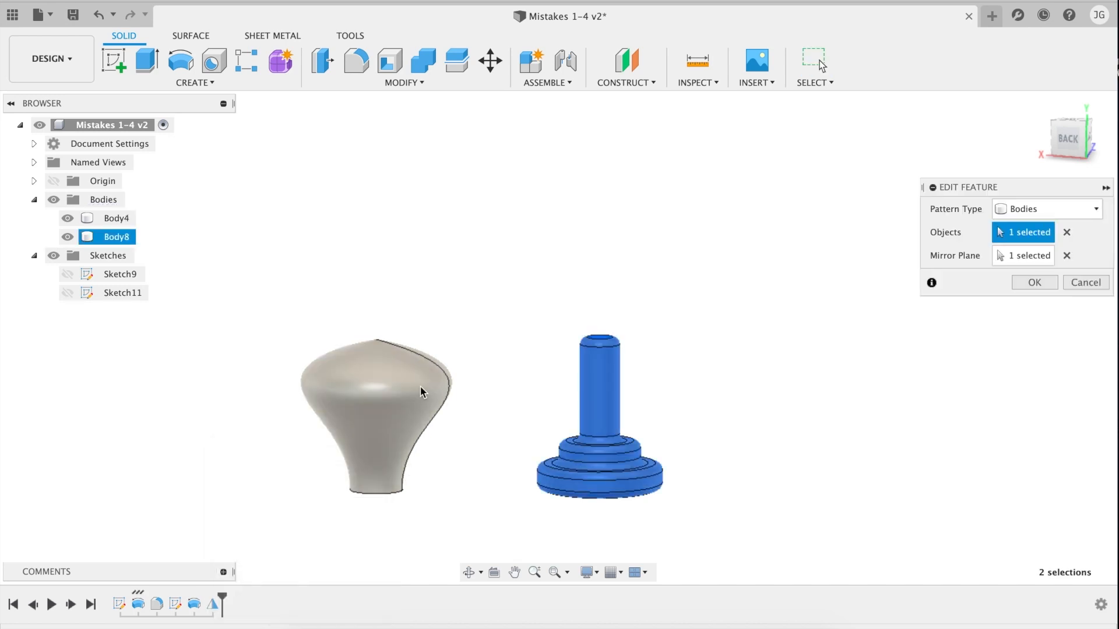
pyautogui.press('Return')
pyautogui.keyDown('shift'); pyautogui.hscroll(10, 579, 404); pyautogui.keyUp('shift')
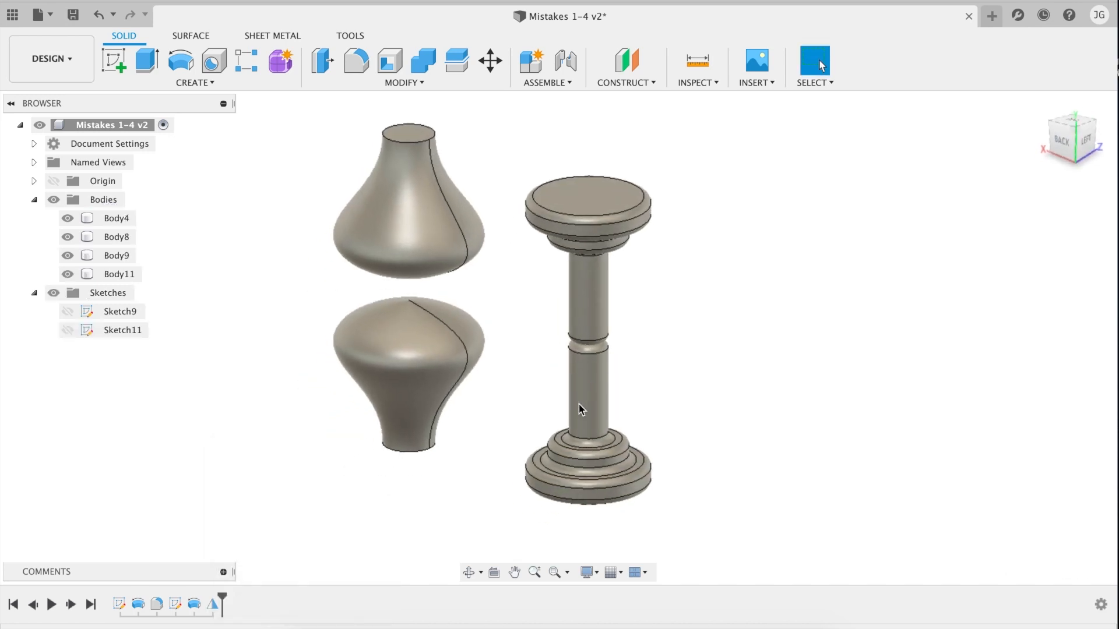
pyautogui.hscroll(-1, 578, 403)
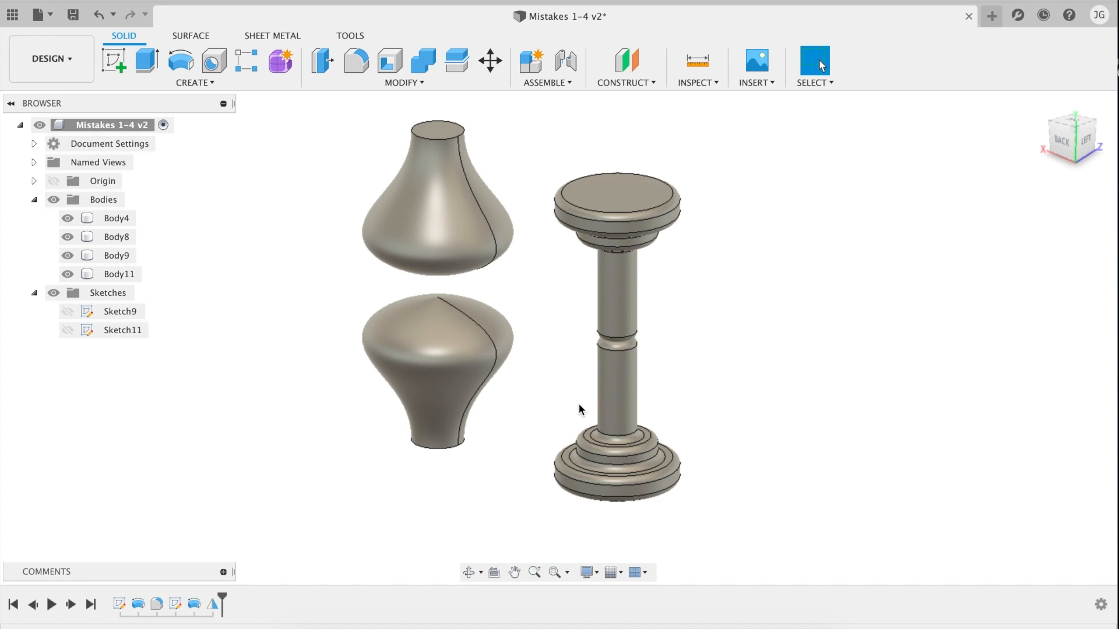
pyautogui.keyDown('shift'); pyautogui.hscroll(5, 651, 360); pyautogui.keyUp('shift')
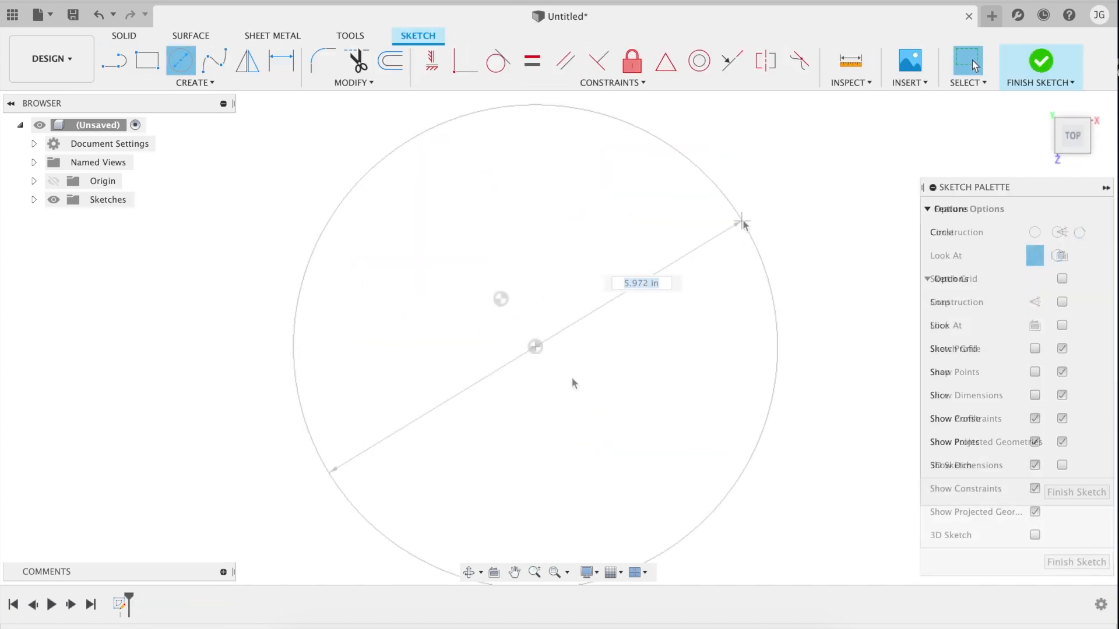
# Step: Sketch a large circle centred on the origin and add a vertical construction line from its centre towards the upper rim
pyautogui.click(779, 227)
pyautogui.press('Escape')
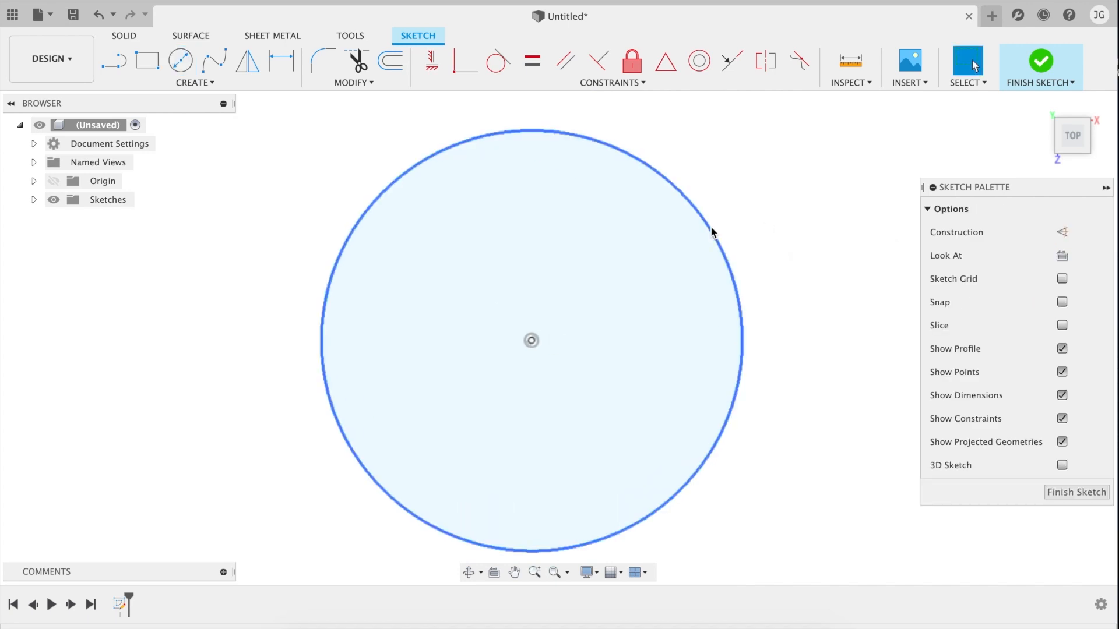
pyautogui.press('l')
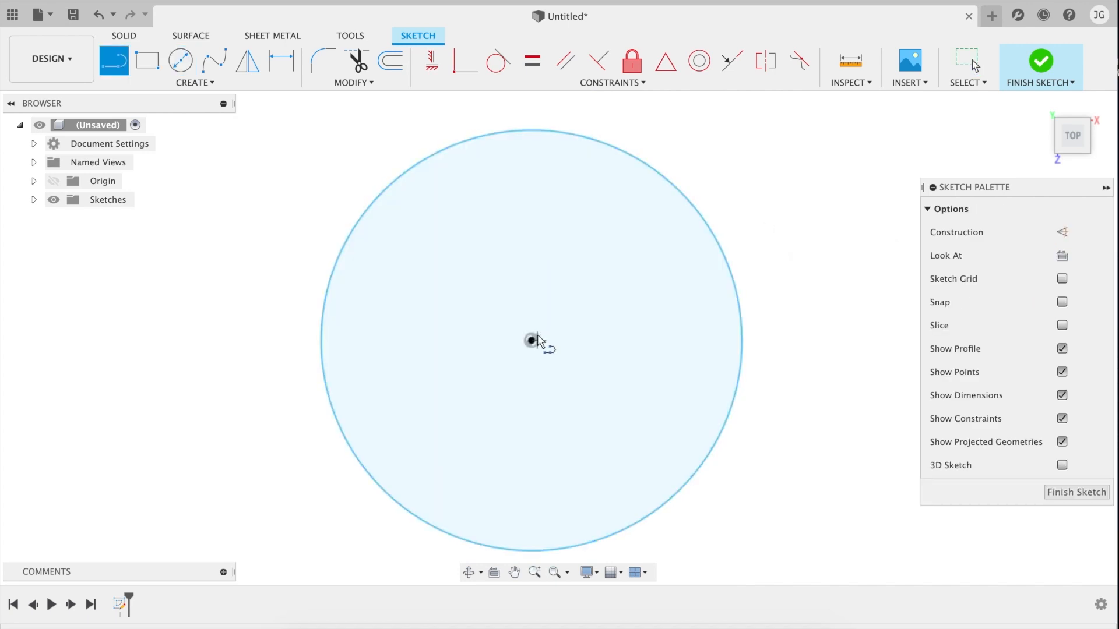
pyautogui.click(532, 341)
pyautogui.click(531, 193)
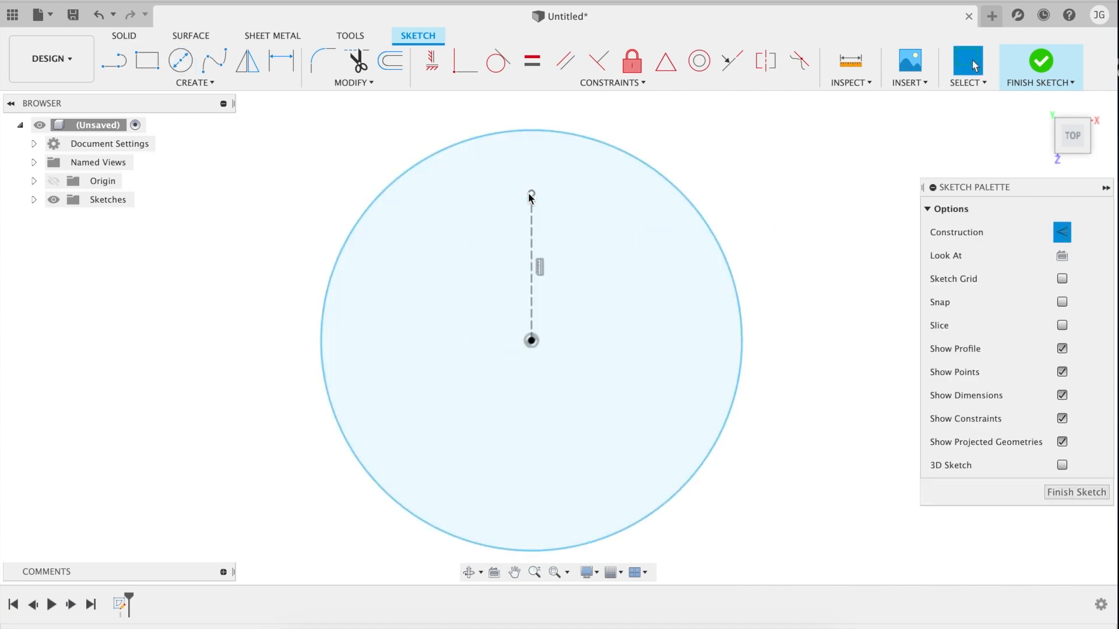
# Step: Sketch a circle with a radius of about 0.74 in, centred on the upper end of the construction line
pyautogui.press('c')
pyautogui.click(577, 205)
pyautogui.press('Escape')
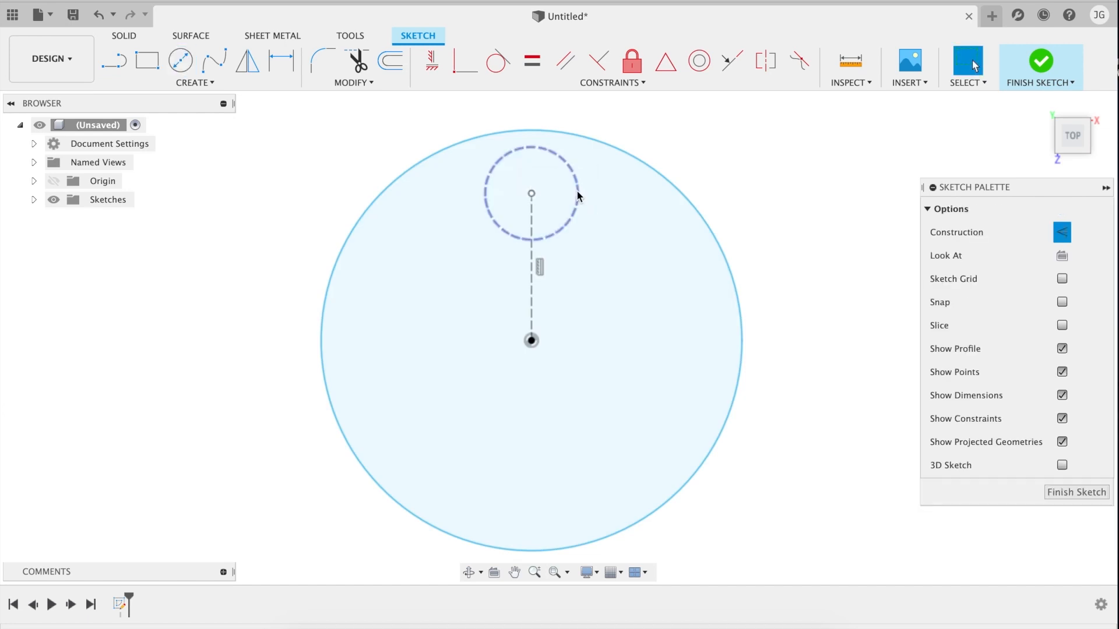
# Step: Extrude the region between the large and small circles by 0.2 in to form a disc with one hole
pyautogui.click(624, 279)
pyautogui.write('e')
pyautogui.write('.2')
pyautogui.press('Return')
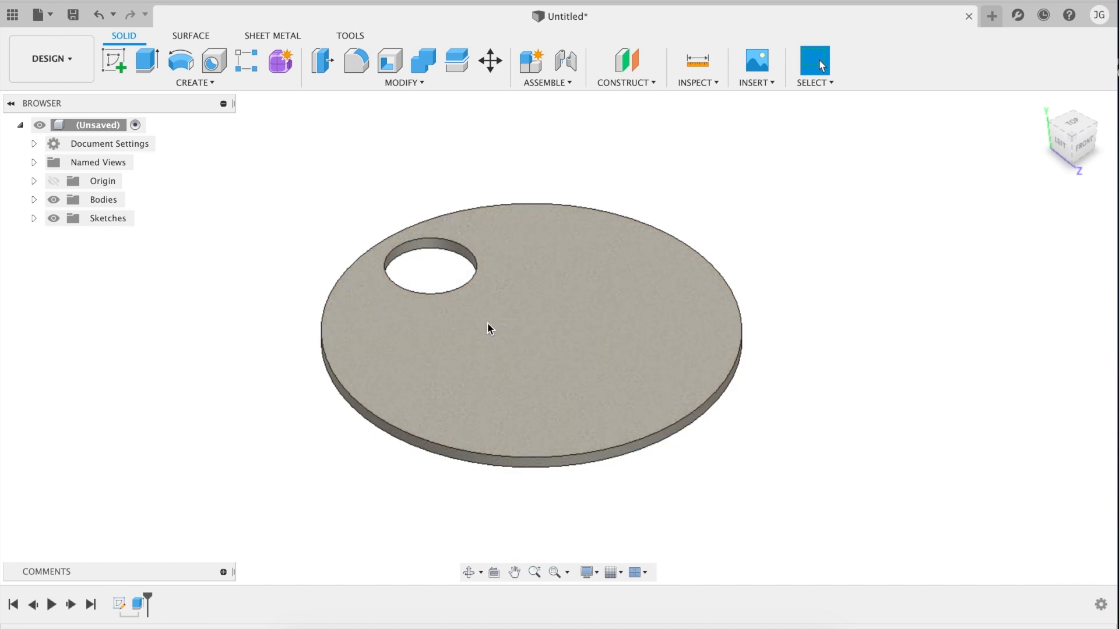
# Step: Circular-pattern the hole's inner face around the vertical Y axis through the disc's centre, with a quantity of 7
pyautogui.click(206, 82)
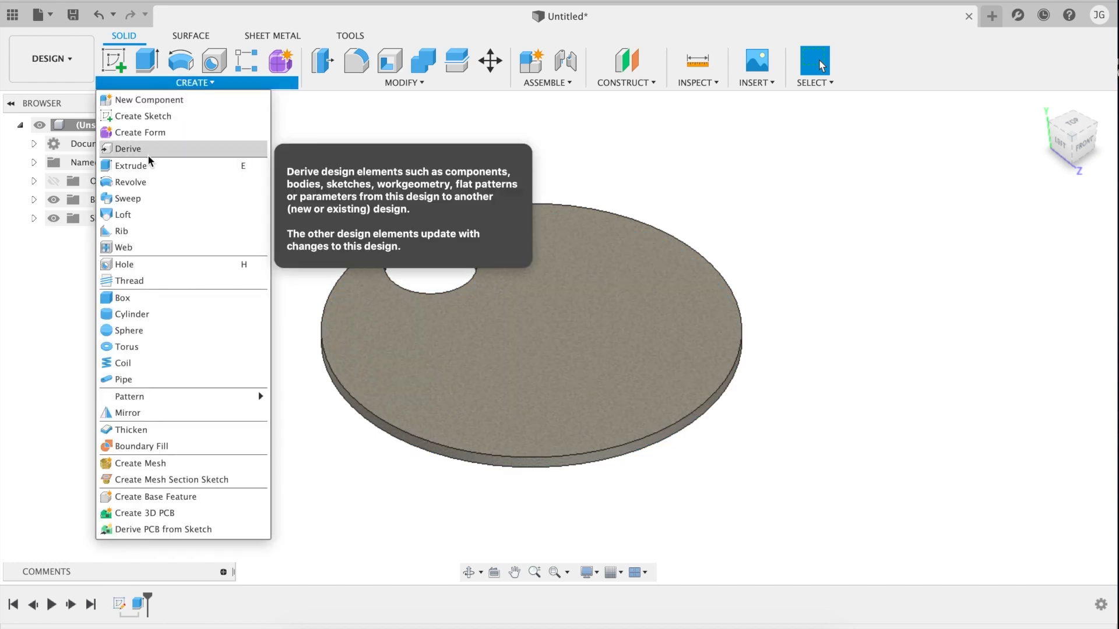
pyautogui.click(210, 84)
pyautogui.click(209, 83)
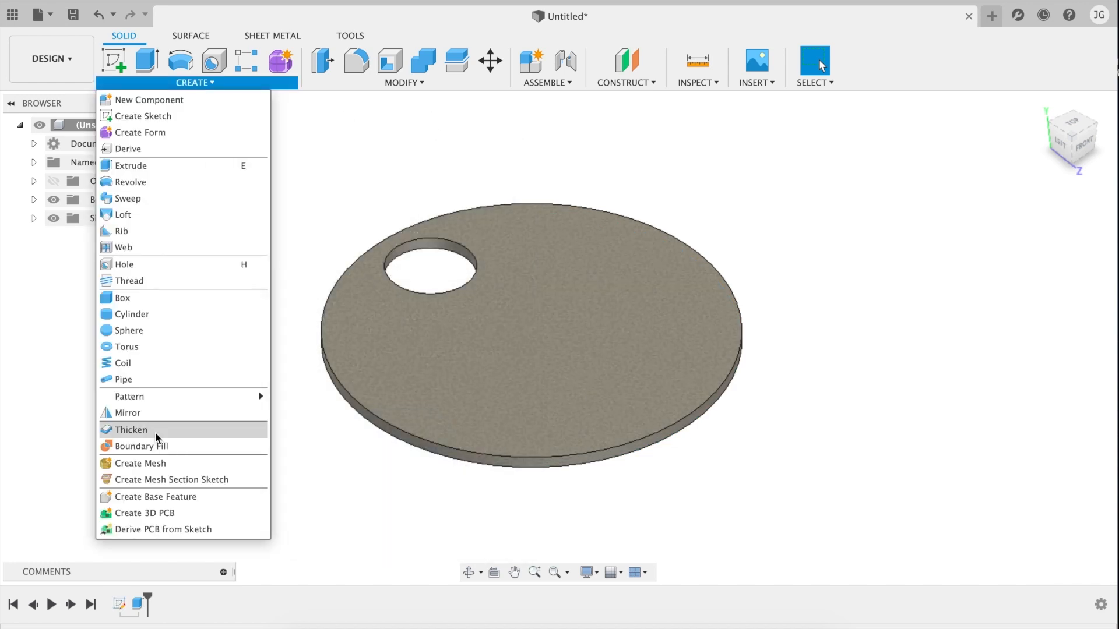
pyautogui.moveTo(215, 398)
pyautogui.click(302, 414)
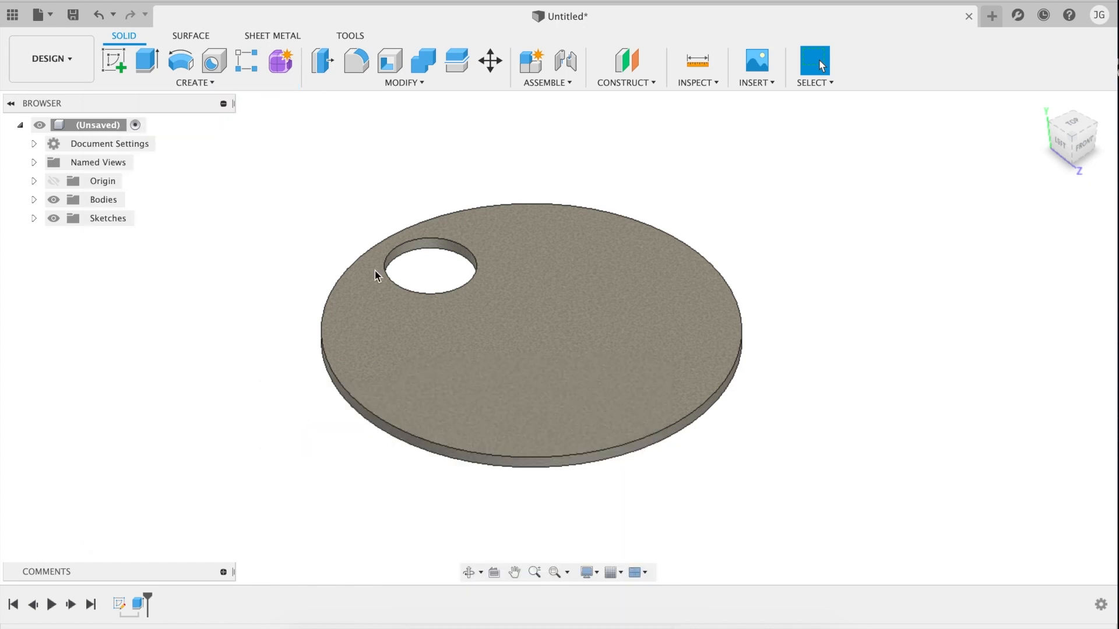
pyautogui.scroll(3, 410, 234)
pyautogui.click(374, 242)
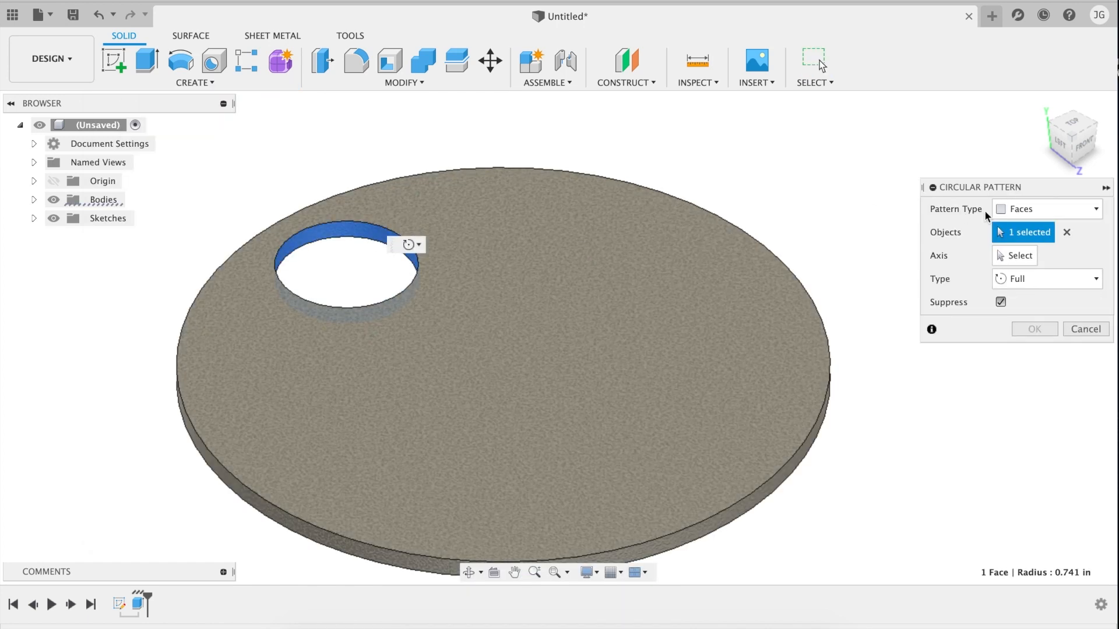
pyautogui.click(1003, 258)
pyautogui.click(501, 343)
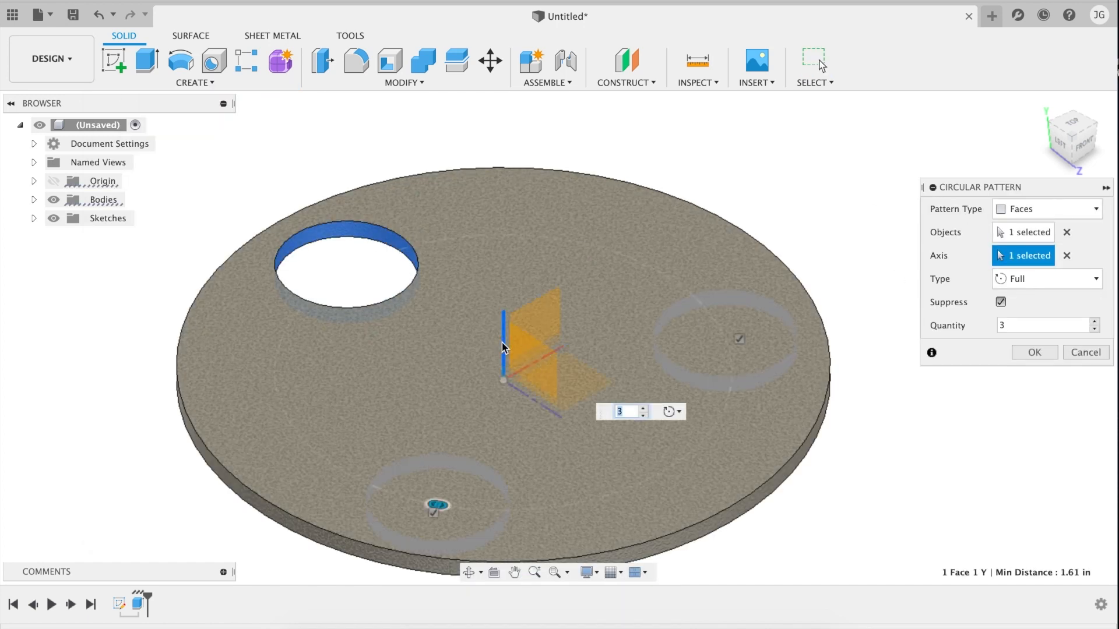
pyautogui.write('7')
pyautogui.press('Return')
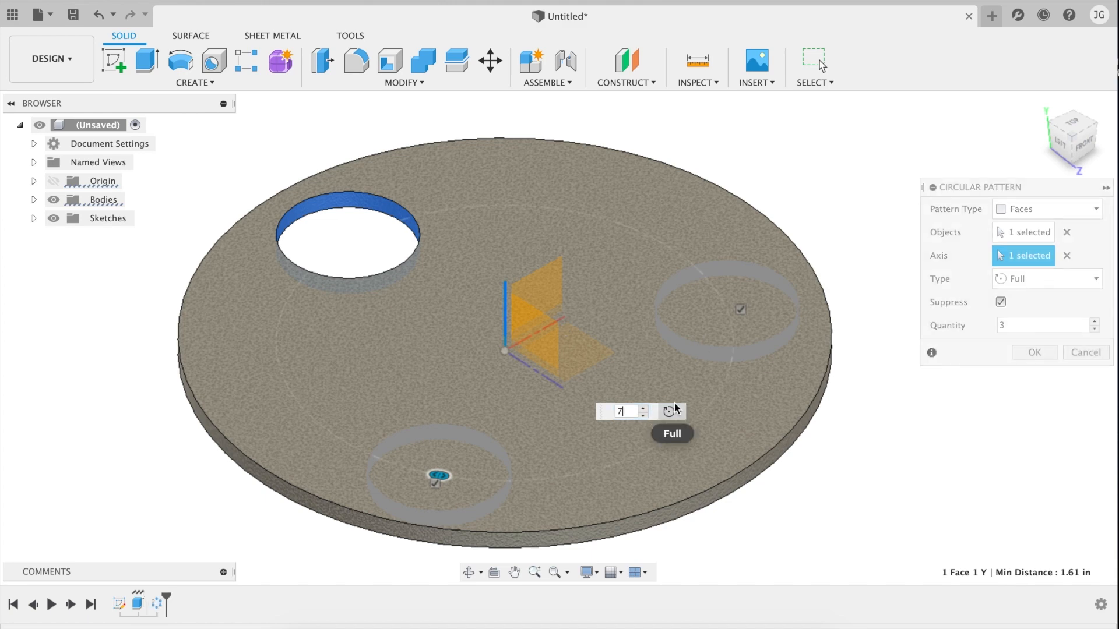
# Step: Examine the perforated disc from several angles, along with the sketch, extrusion and pattern features that make it up
pyautogui.scroll(-3, 674, 403)
pyautogui.keyDown('shift'); pyautogui.scroll(5, 674, 403); pyautogui.keyUp('shift')
pyautogui.scroll(-5, 674, 403)
pyautogui.keyDown('shift'); pyautogui.scroll(4, 674, 403); pyautogui.keyUp('shift')
pyautogui.keyDown('shift'); pyautogui.scroll(-6, 674, 403); pyautogui.keyUp('shift')
pyautogui.scroll(2, 674, 403)
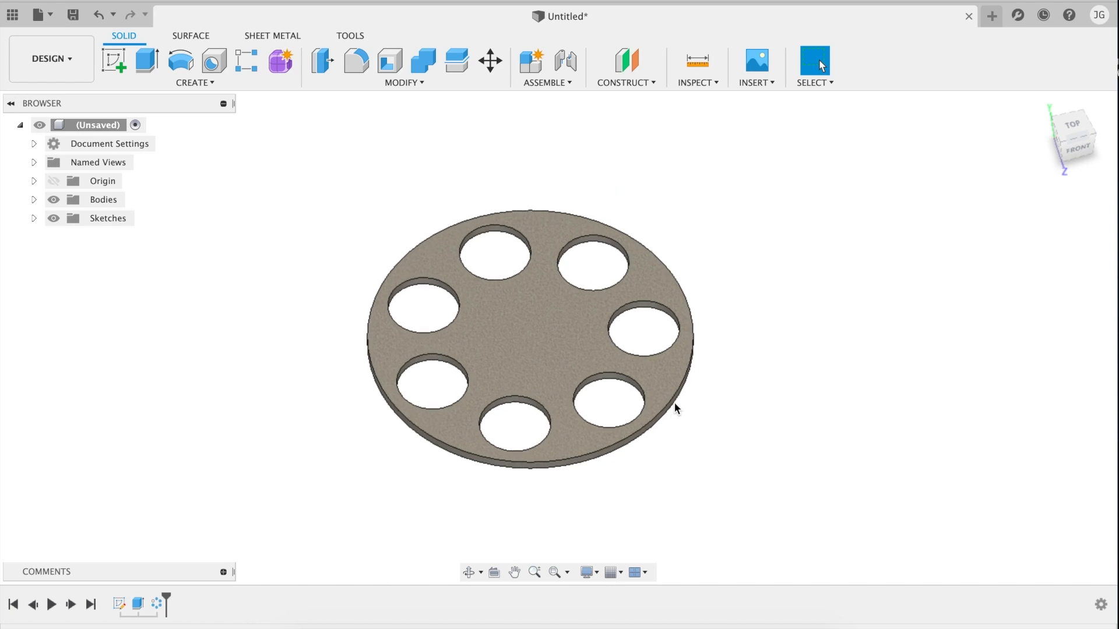
pyautogui.scroll(4, 674, 403)
pyautogui.hscroll(-3, 674, 403)
pyautogui.keyDown('shift'); pyautogui.scroll(-5, 674, 403); pyautogui.keyUp('shift')
pyautogui.keyDown('shift'); pyautogui.hscroll(2, 674, 403); pyautogui.keyUp('shift')
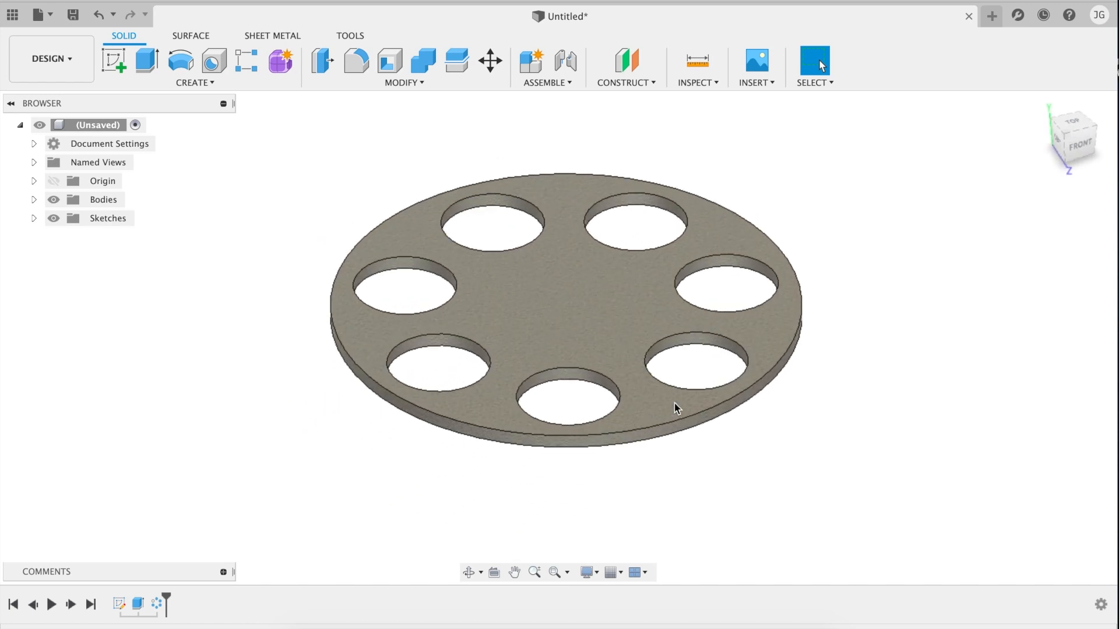
pyautogui.click(120, 606)
pyautogui.keyDown('shift'); pyautogui.click(156, 606); pyautogui.keyUp('shift')
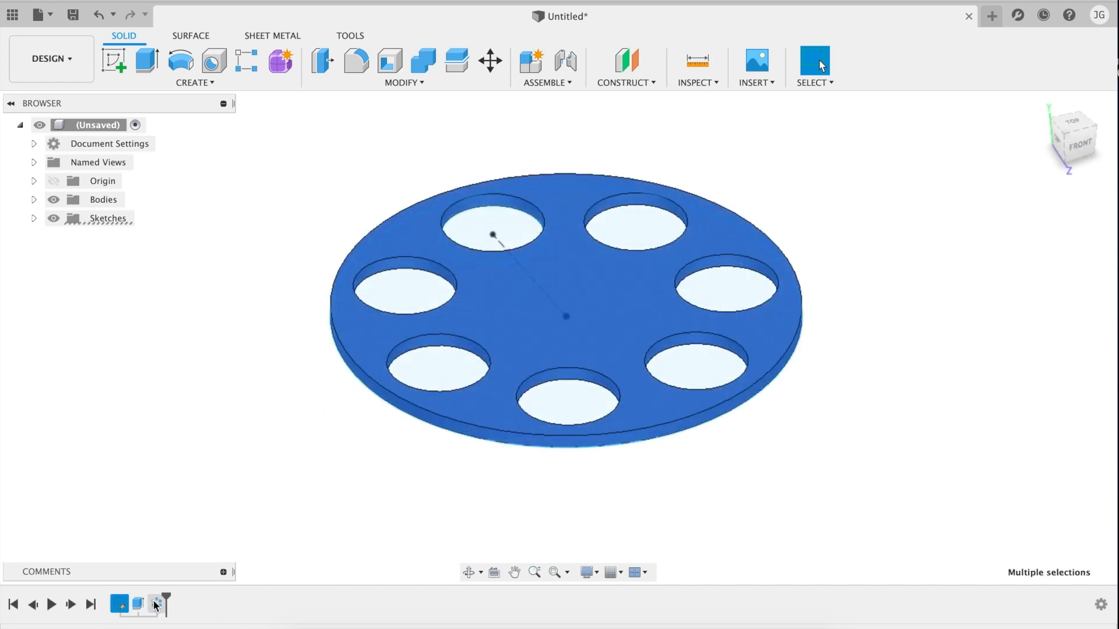
pyautogui.click(230, 509)
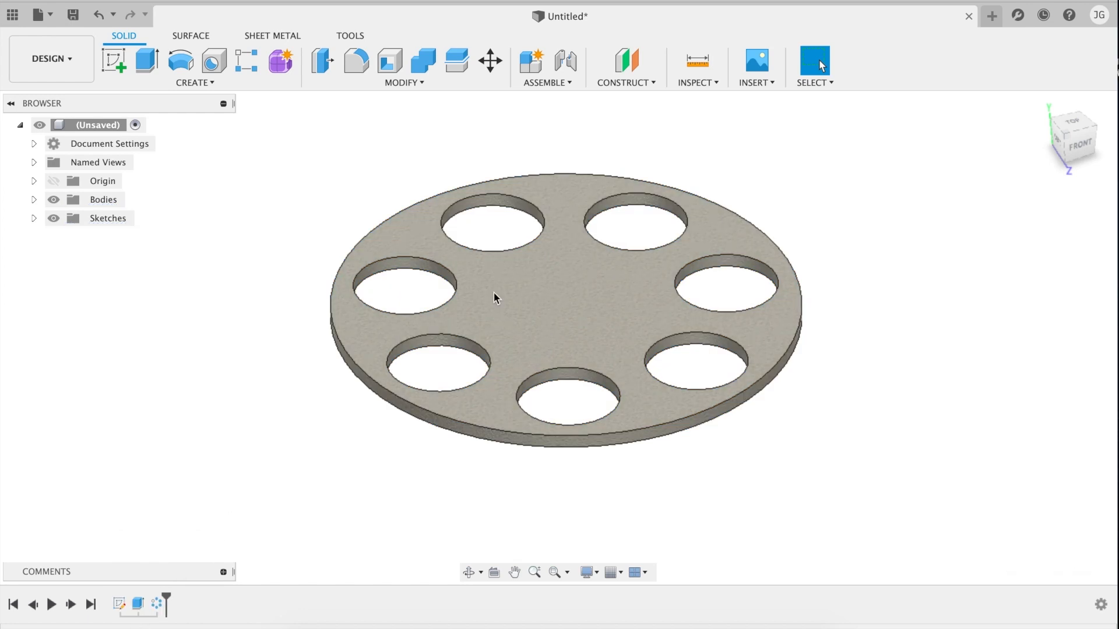
pyautogui.scroll(1, 515, 232)
pyautogui.click(576, 287)
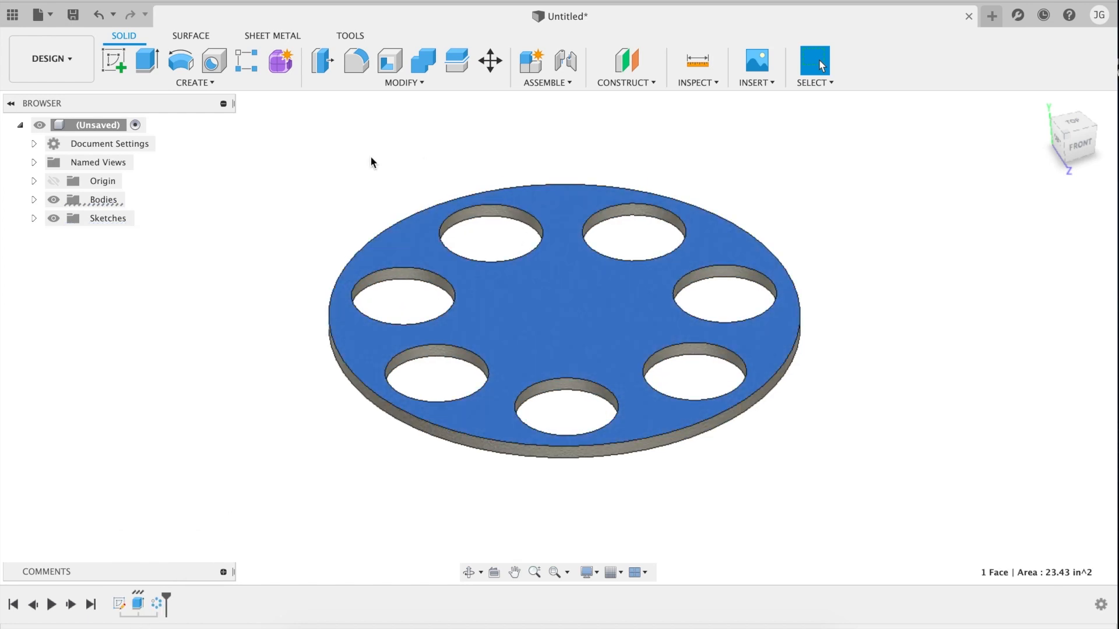
pyautogui.click(325, 481)
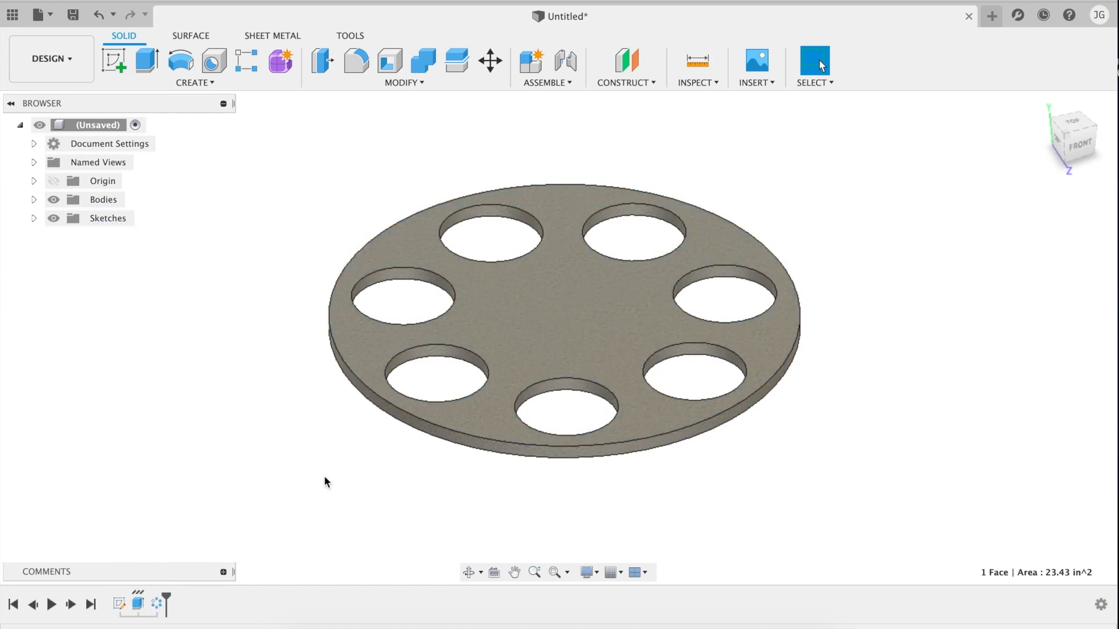
# Step: Delete the circular pattern of the hole face from the design history
pyautogui.click(158, 609)
pyautogui.press('Delete')
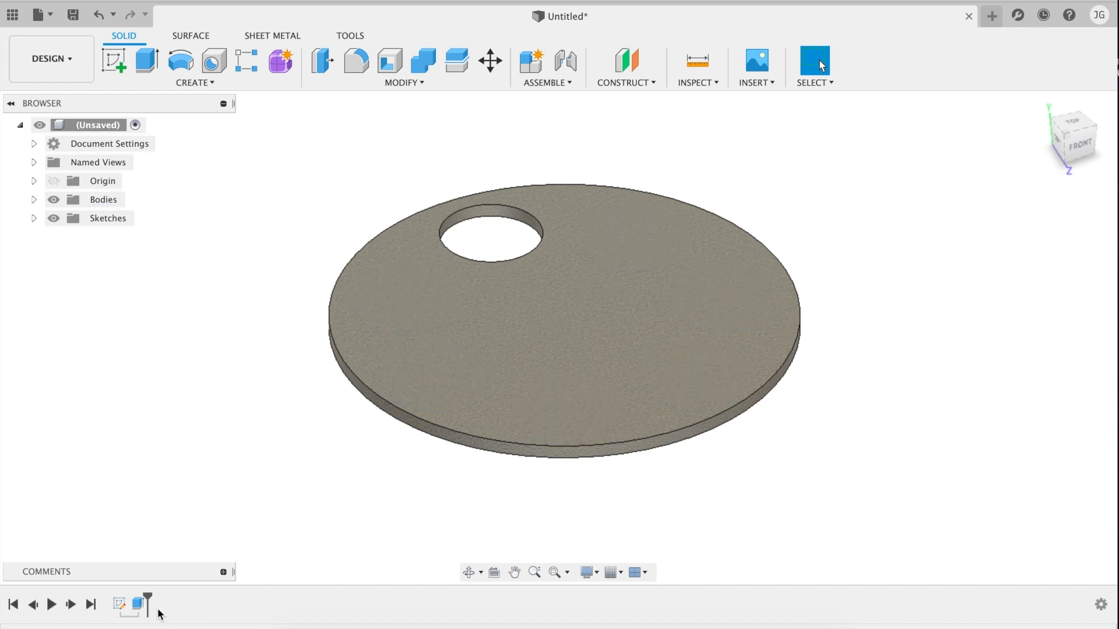
# Step: Edit the disc's sketch and circular-pattern the small circle around the disc's centre point with a quantity of 7
pyautogui.rightClick(118, 600)
pyautogui.click(163, 436)
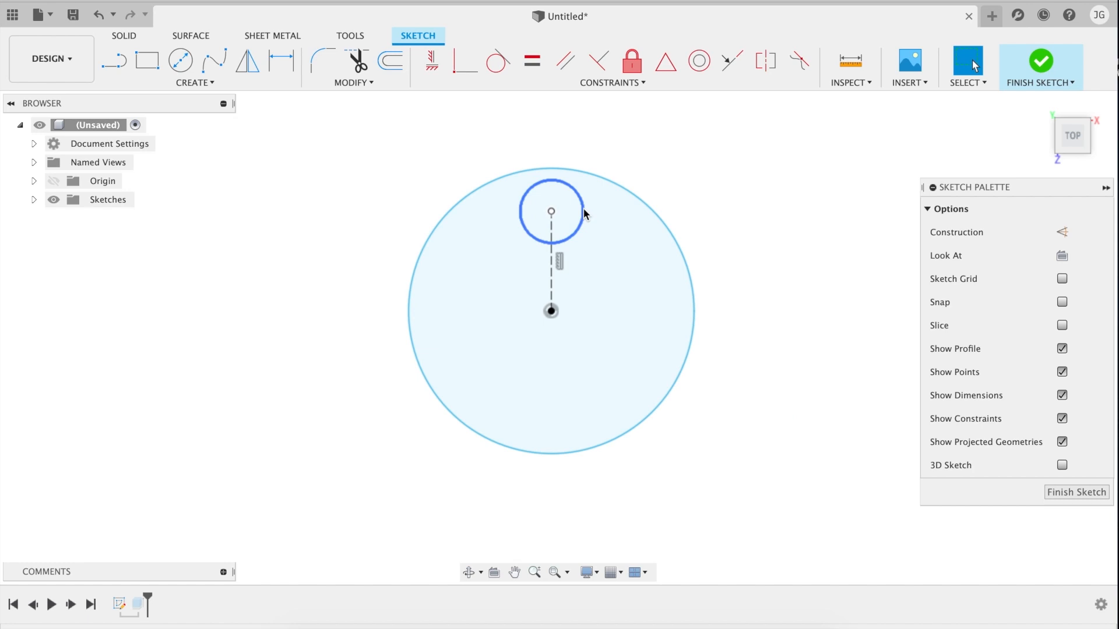
pyautogui.scroll(3, 653, 221)
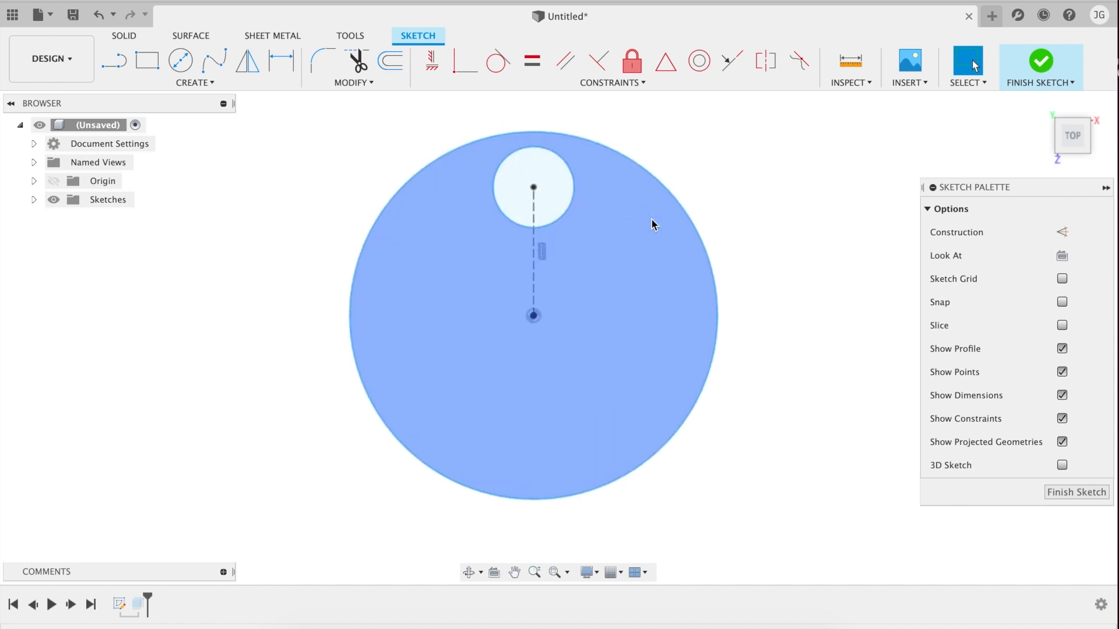
pyautogui.click(236, 82)
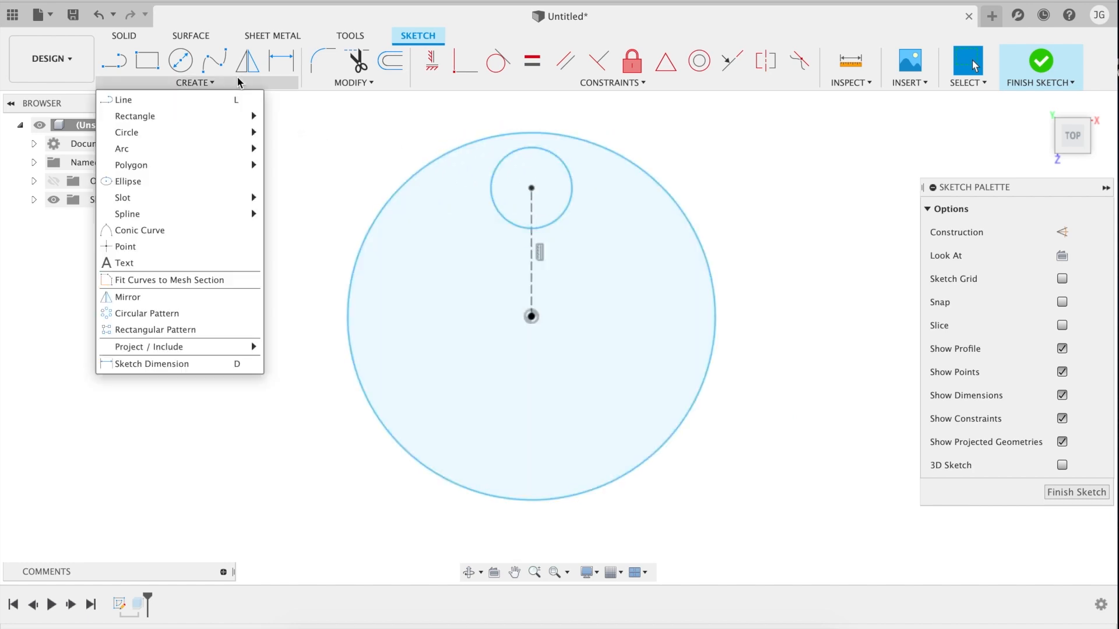
pyautogui.click(158, 314)
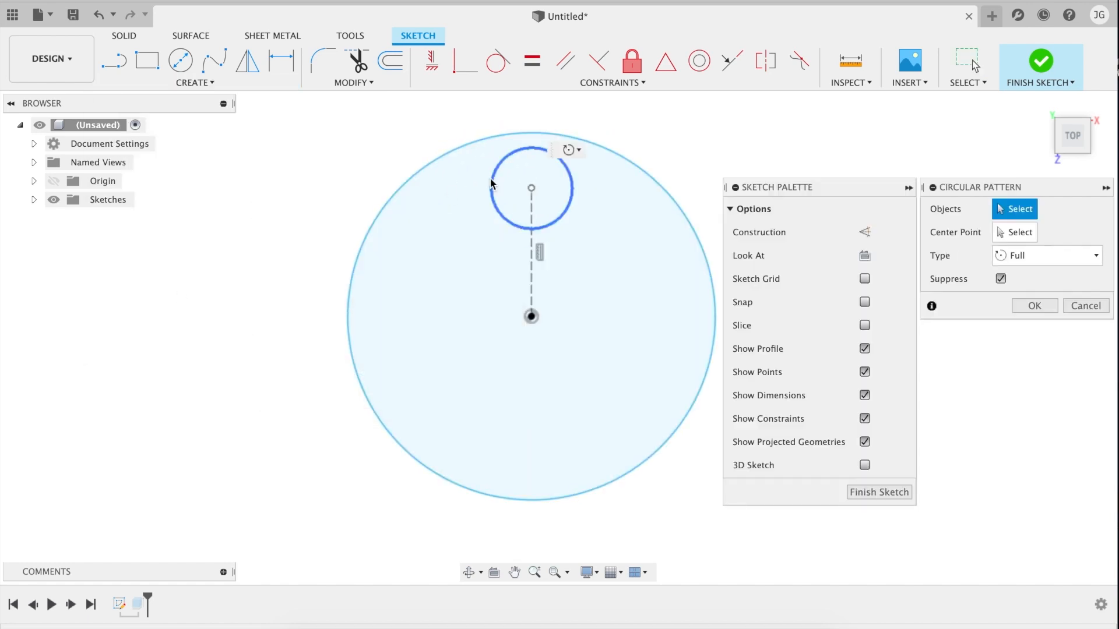
pyautogui.click(570, 173)
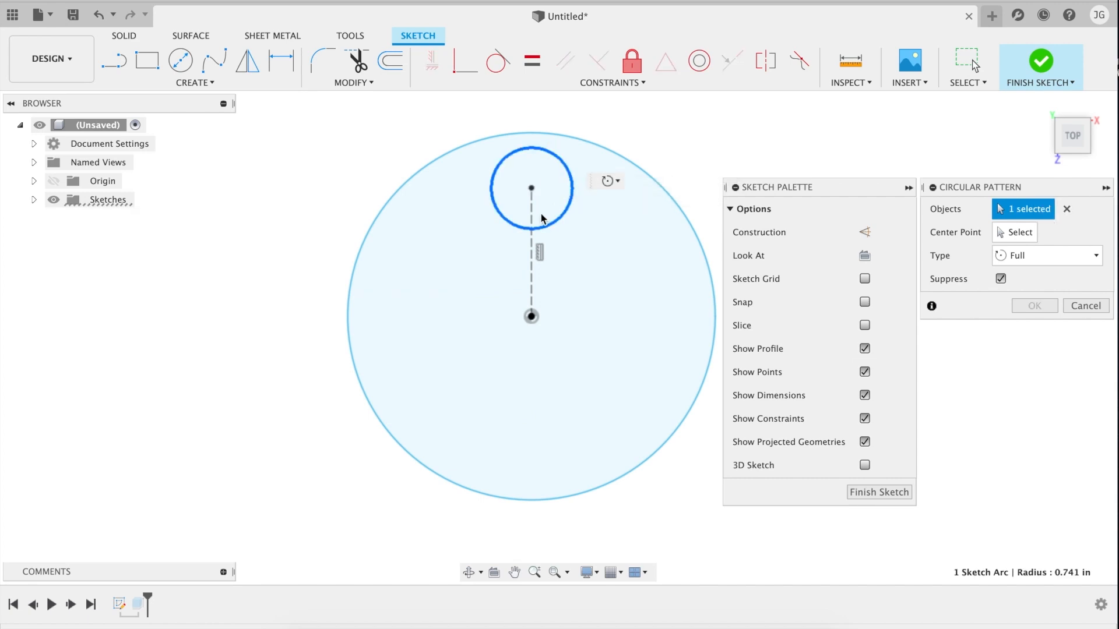
pyautogui.click(530, 316)
pyautogui.press('Return')
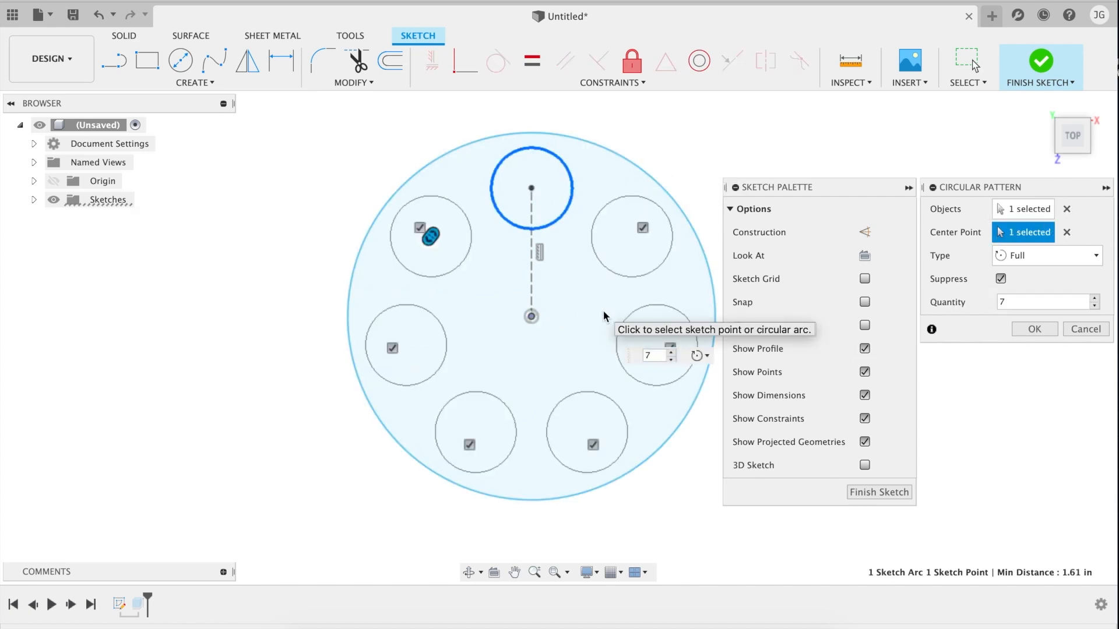
pyautogui.press('Return')
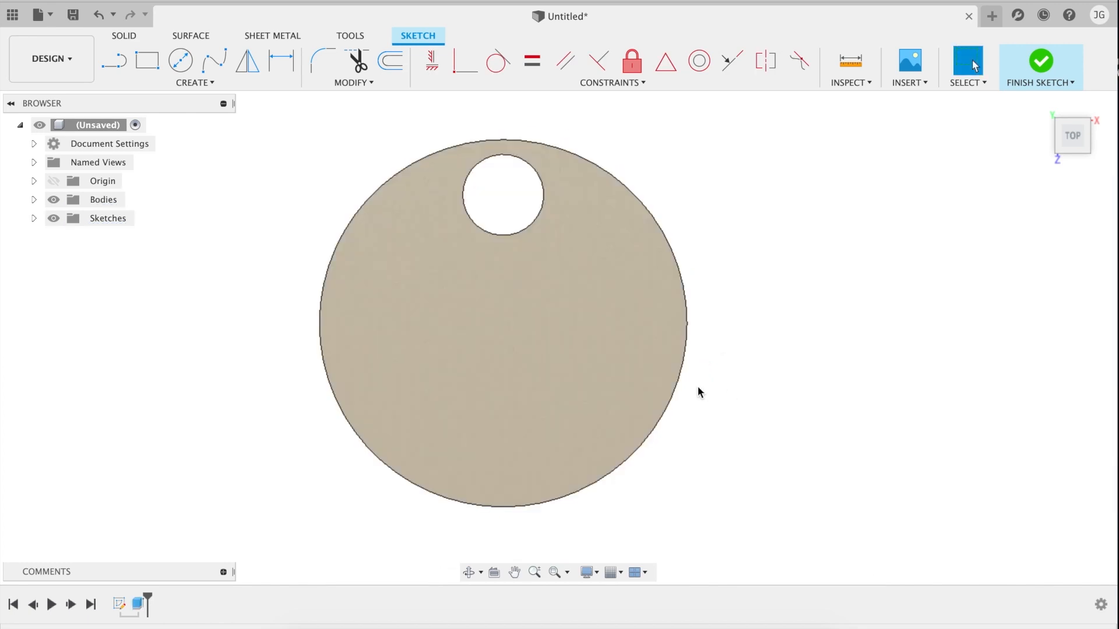
# Step: Edit the disc's extrusion and remove the six patterned circles from its selected profiles
pyautogui.rightClick(137, 604)
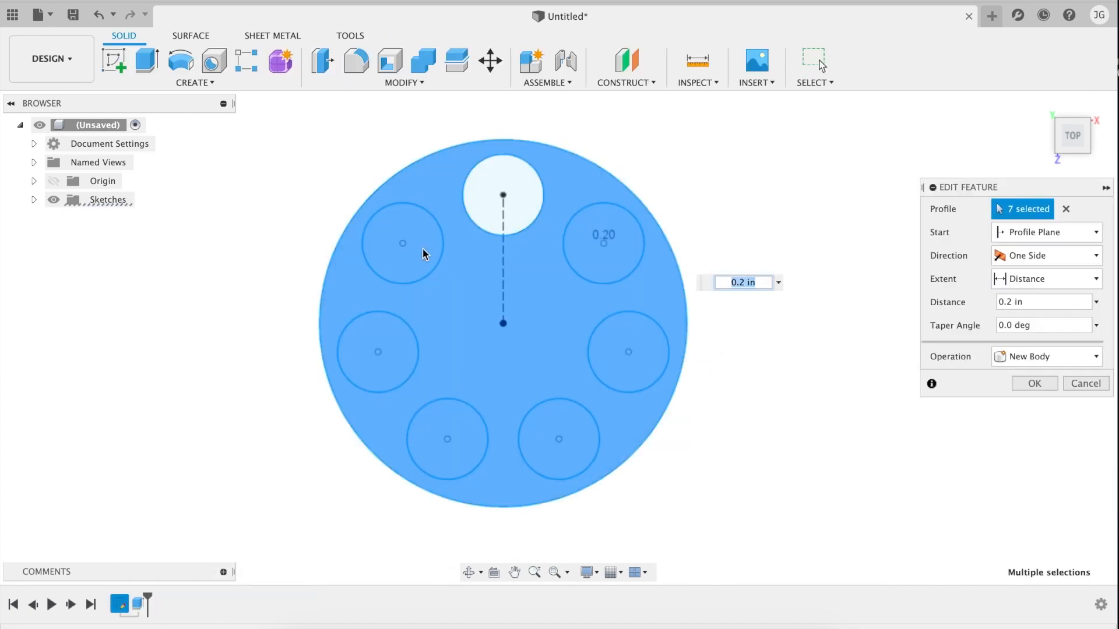
pyautogui.click(408, 352)
pyautogui.click(445, 432)
pyautogui.click(603, 260)
pyautogui.click(618, 350)
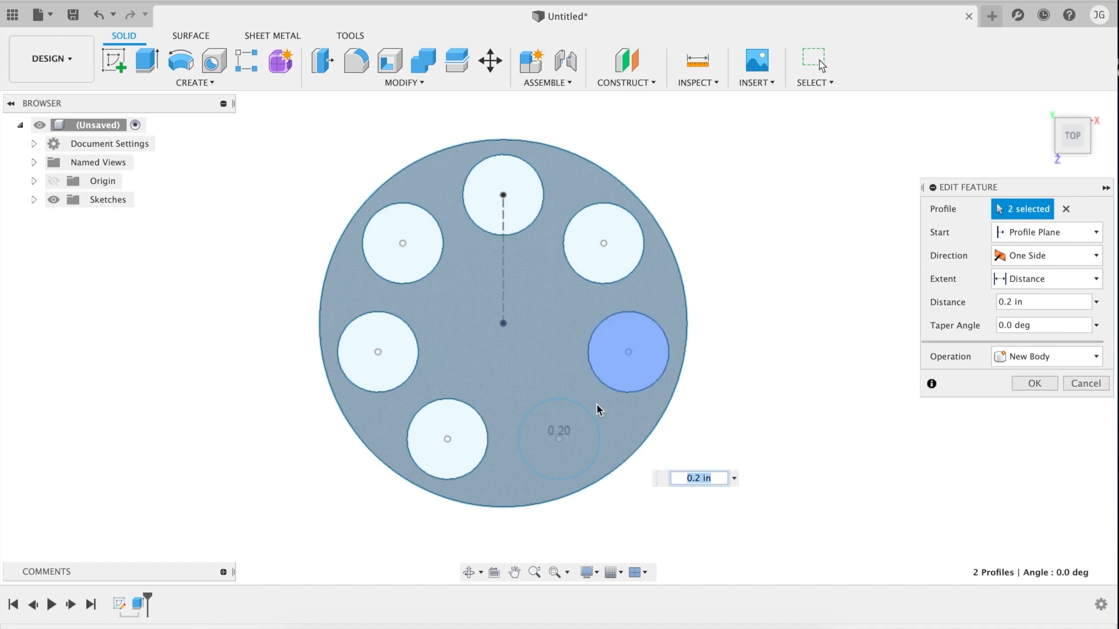
pyautogui.click(578, 422)
pyautogui.press('Return')
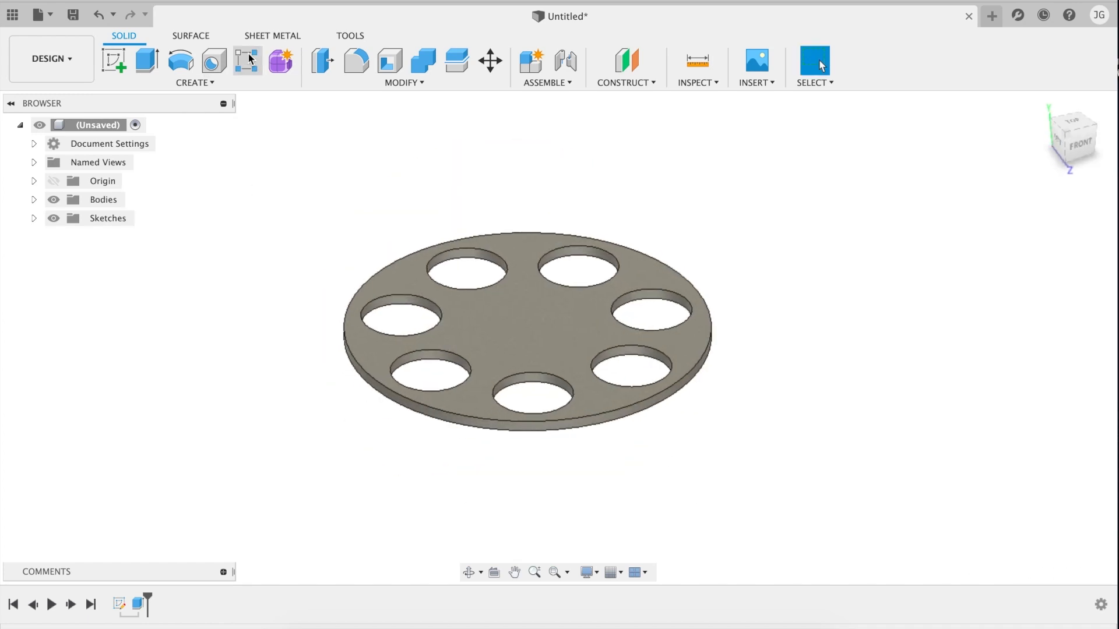
# Step: Create a 3 by 3 rectangular pattern of the disc body, spaced about 7.37 in along X and 8.273 in along Z
pyautogui.click(248, 59)
pyautogui.click(1062, 214)
pyautogui.click(1043, 261)
pyautogui.click(1069, 209)
pyautogui.click(1033, 245)
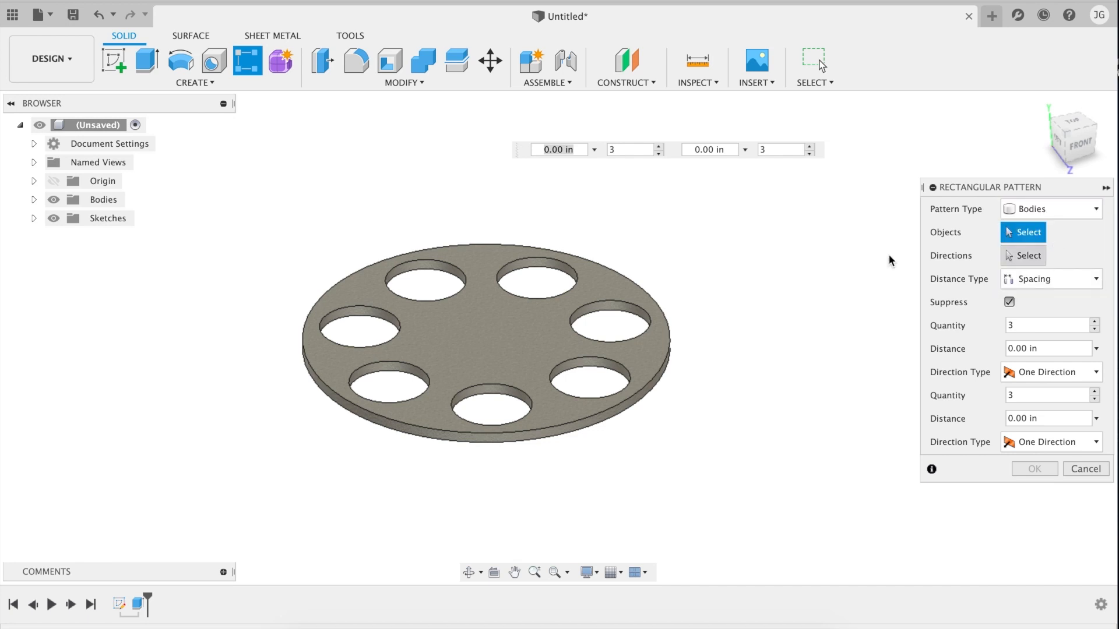
pyautogui.click(447, 351)
pyautogui.click(1013, 276)
pyautogui.click(1013, 257)
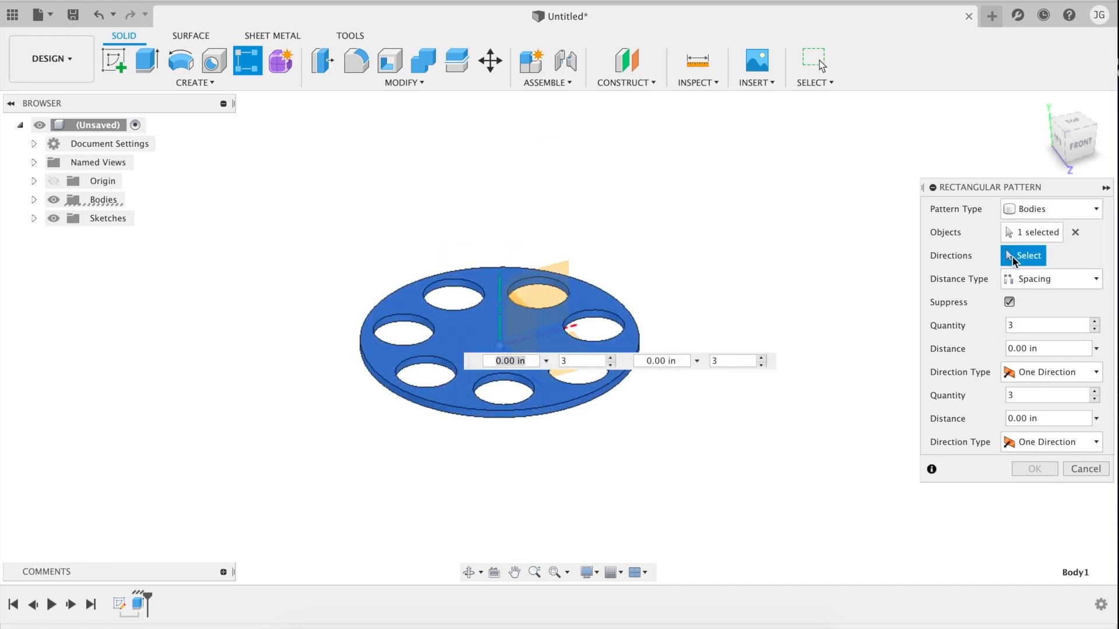
pyautogui.click(548, 344)
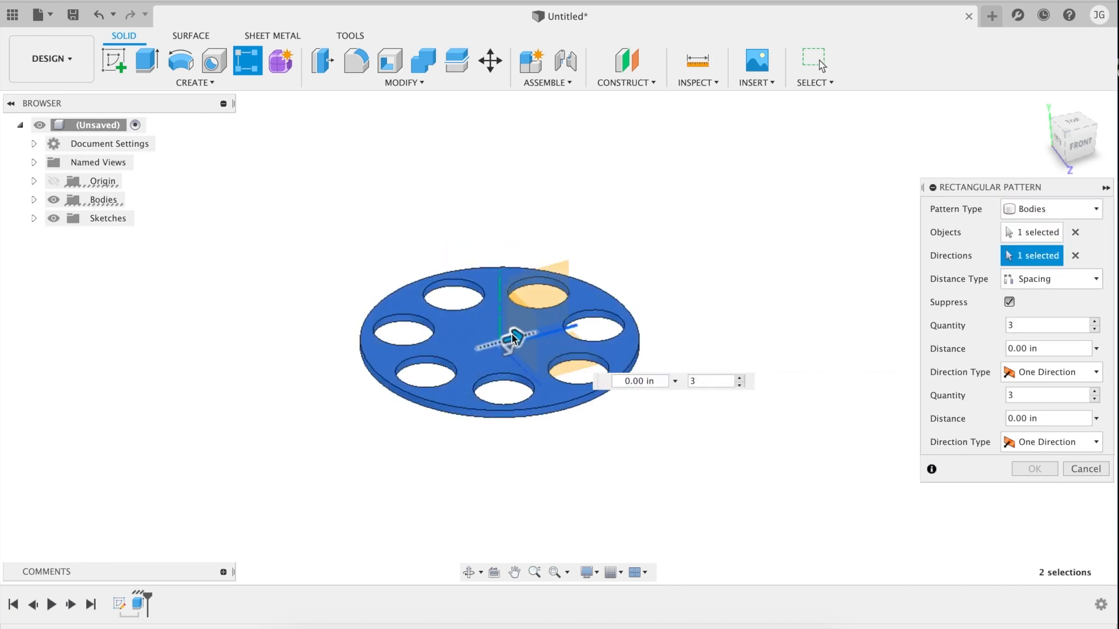
pyautogui.moveTo(512, 338); pyautogui.dragTo(787, 267)
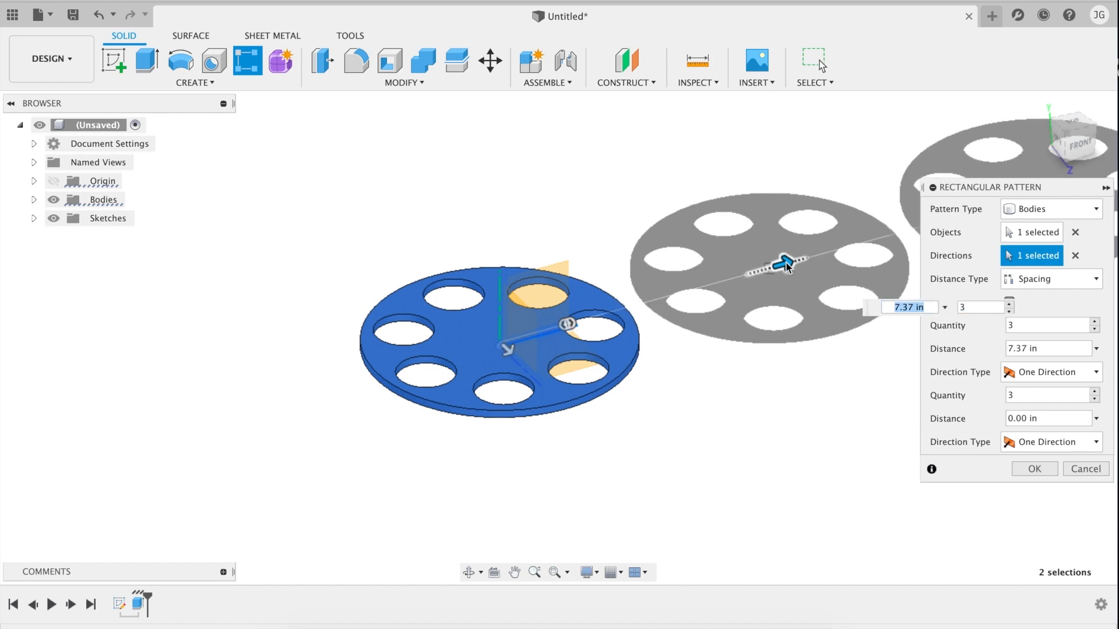
pyautogui.moveTo(510, 350); pyautogui.dragTo(666, 504)
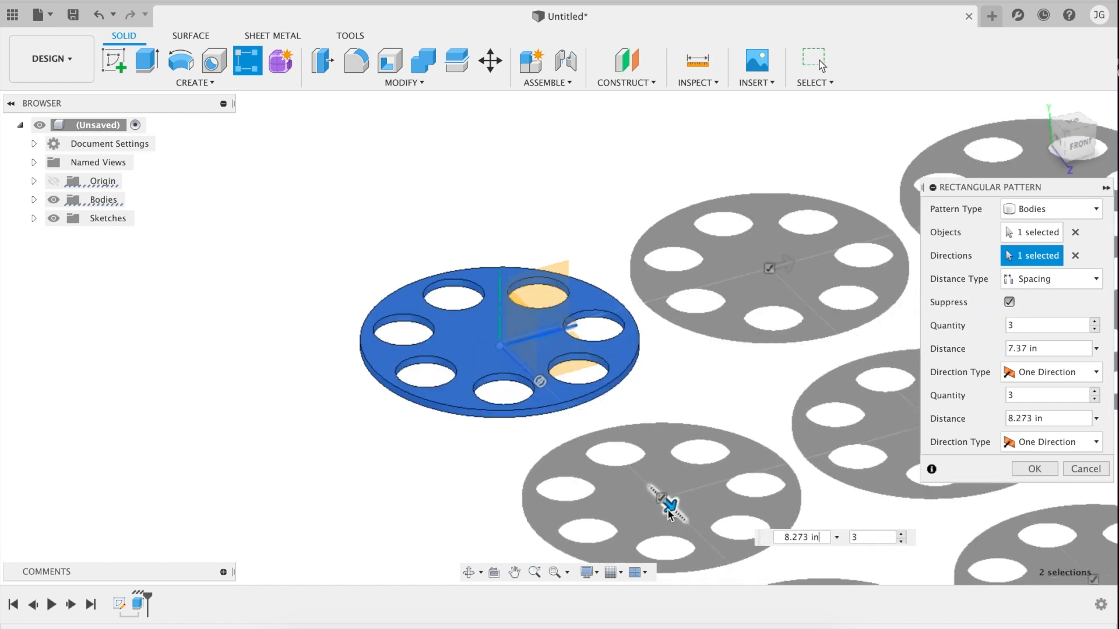
pyautogui.press('Return')
# Step: Confirm the disc body pattern and open the disc's sketch for editing
pyautogui.scroll(-5, 737, 421)
pyautogui.keyDown('shift'); pyautogui.scroll(5, 737, 421); pyautogui.keyUp('shift')
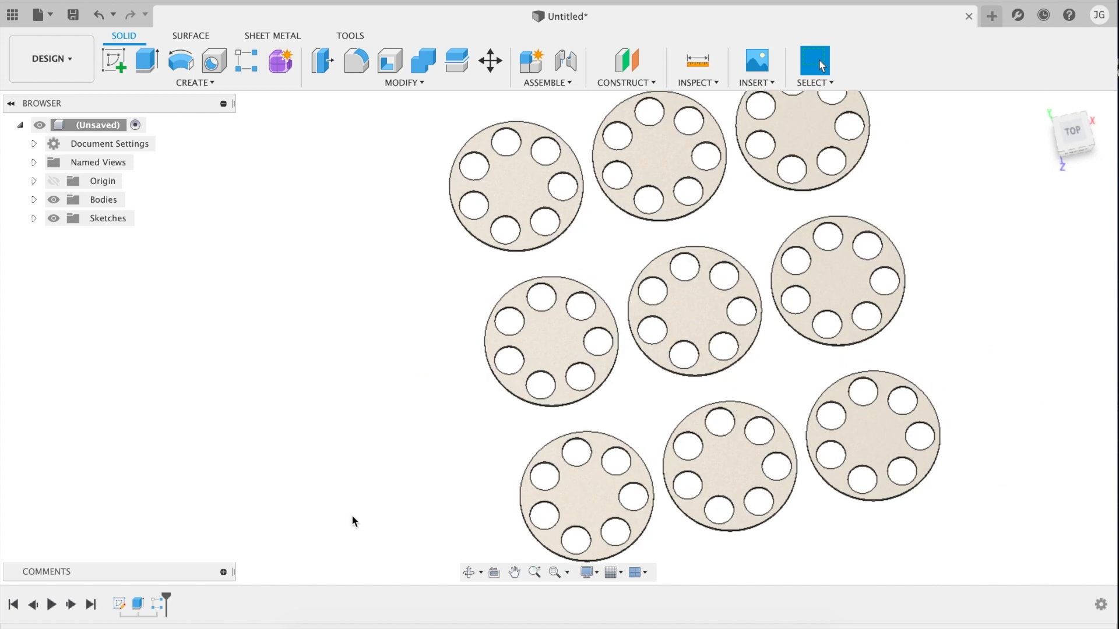
pyautogui.rightClick(116, 605)
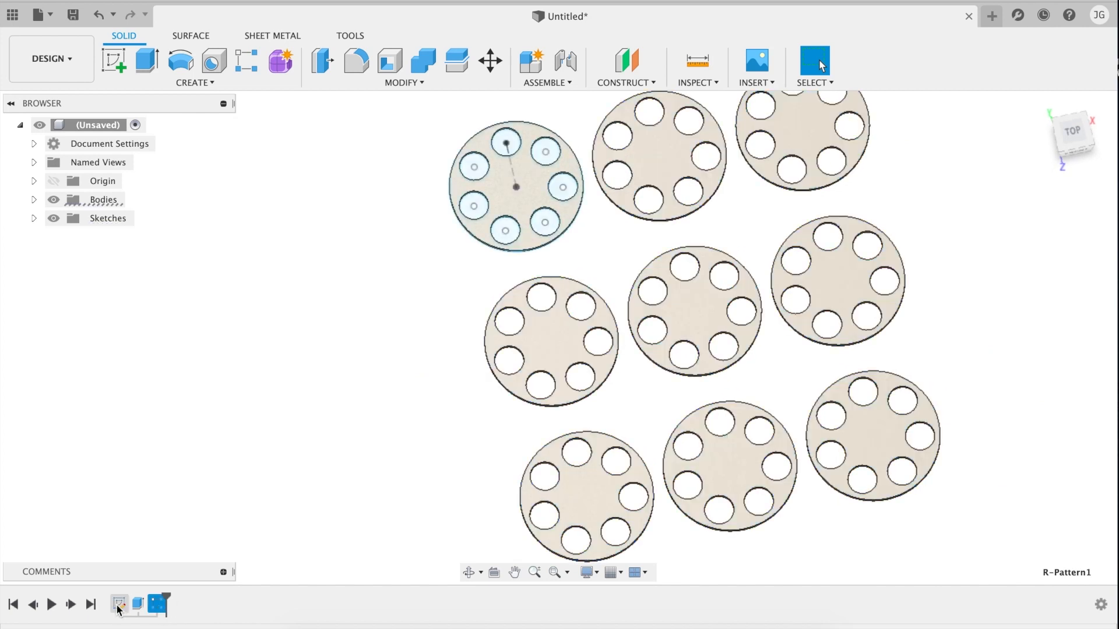
pyautogui.click(175, 447)
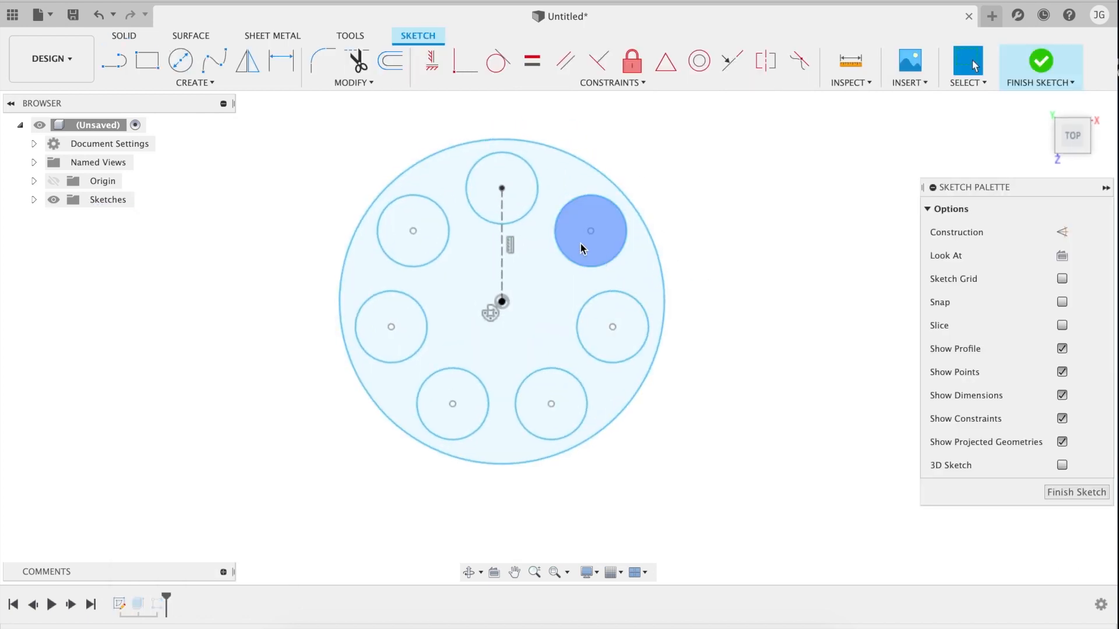
# Step: Create a 3 by 3 rectangular pattern of all the disc's sketch geometry and finish the sketch
pyautogui.scroll(-4, 529, 347)
pyautogui.click(195, 82)
pyautogui.moveTo(158, 351)
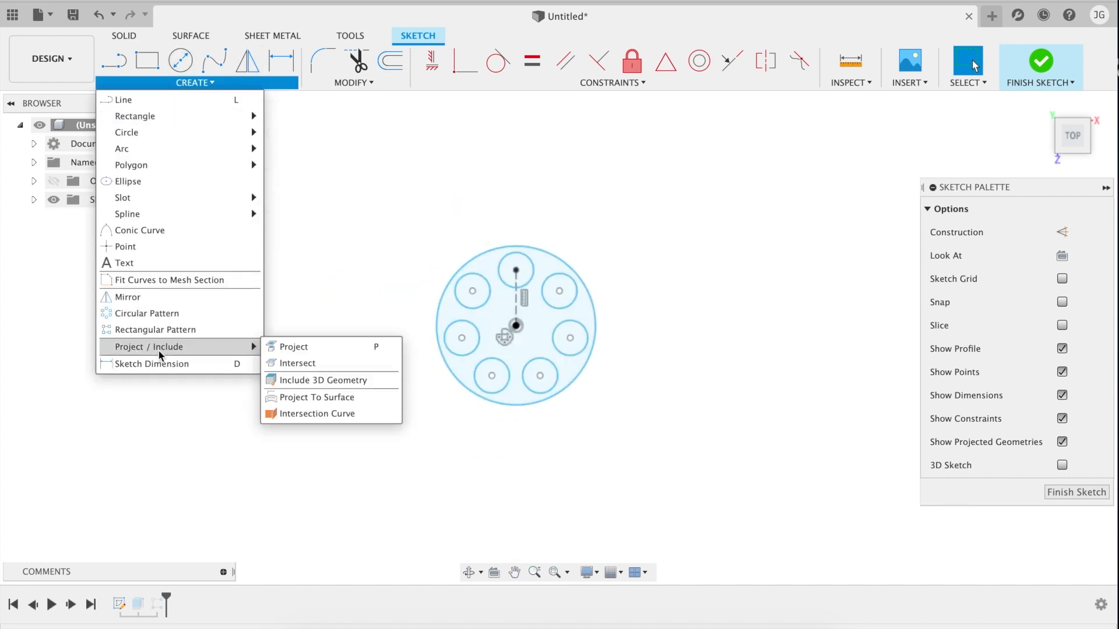
pyautogui.click(160, 330)
pyautogui.moveTo(428, 229); pyautogui.dragTo(628, 437)
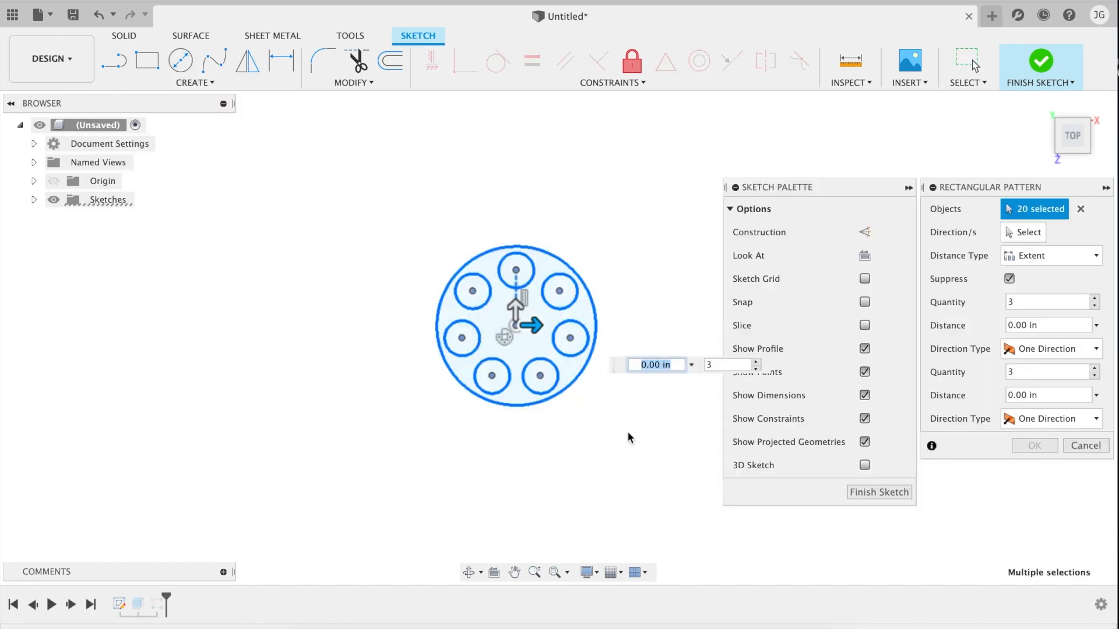
pyautogui.hscroll(3, 600, 385)
pyautogui.moveTo(493, 332); pyautogui.dragTo(845, 353)
pyautogui.scroll(-5, 489, 368)
pyautogui.moveTo(432, 289); pyautogui.dragTo(429, 515)
pyautogui.press('Return')
pyautogui.scroll(2, 531, 449)
pyautogui.keyDown('shift'); pyautogui.scroll(-5, 531, 449); pyautogui.keyUp('shift')
pyautogui.scroll(3, 508, 366)
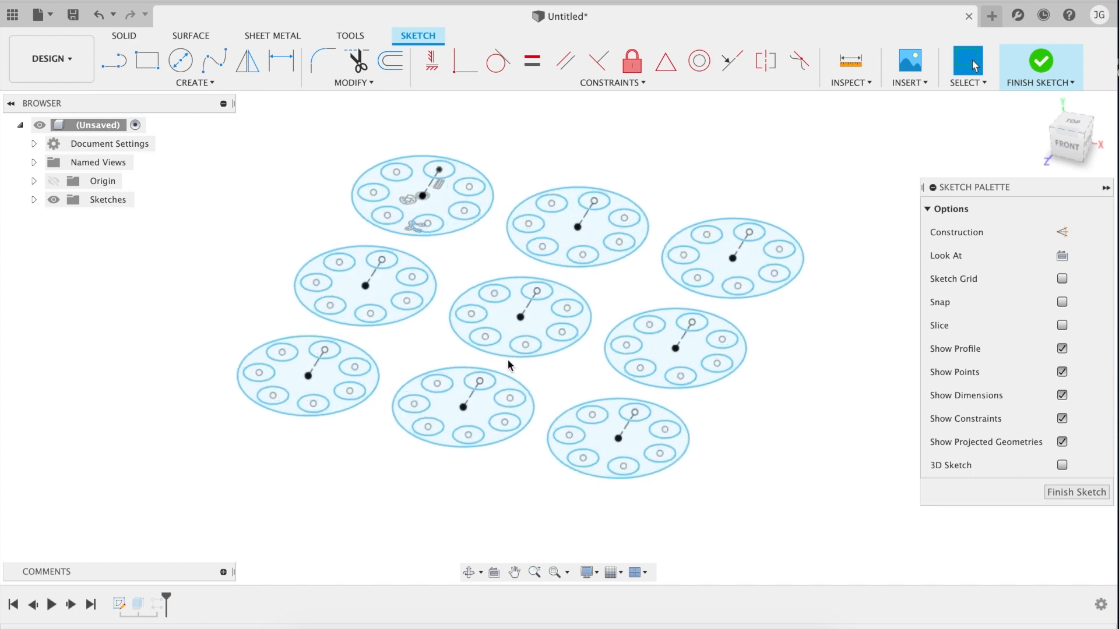
pyautogui.scroll(1, 507, 366)
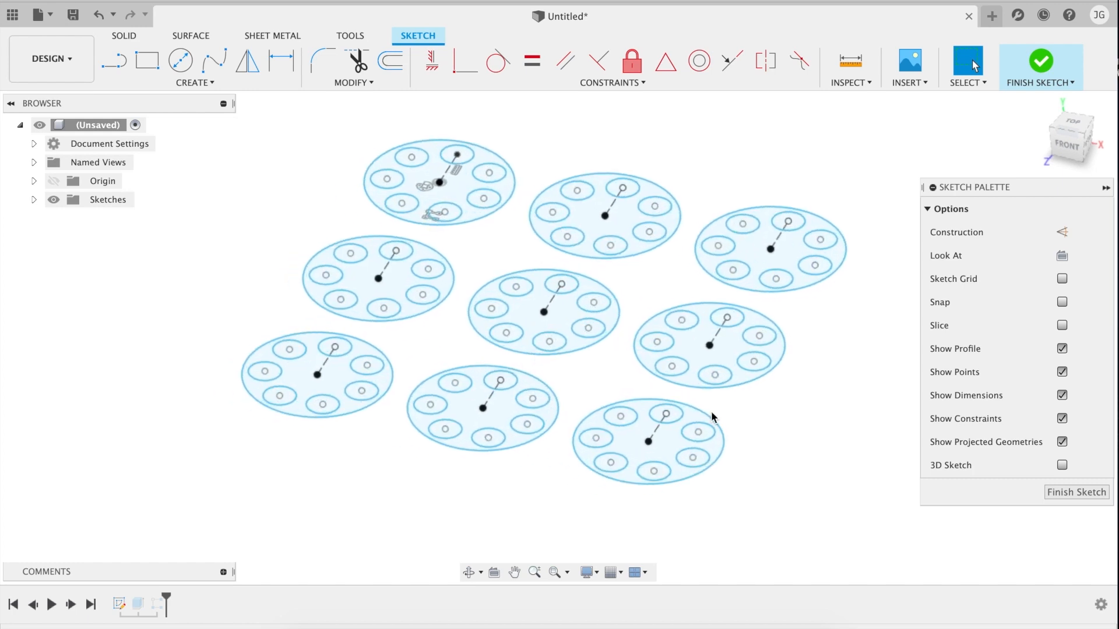
pyautogui.click(1064, 494)
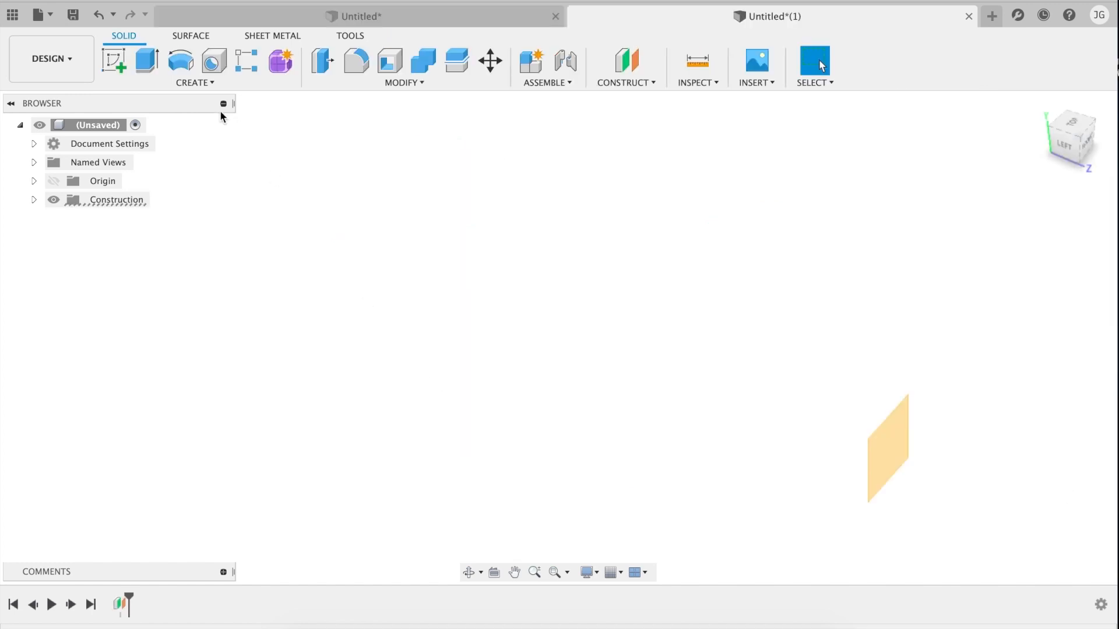
# Step: In the second design, sketch a center rectangle on the horizontal plane, centred on the origin
pyautogui.click(113, 60)
pyautogui.click(546, 350)
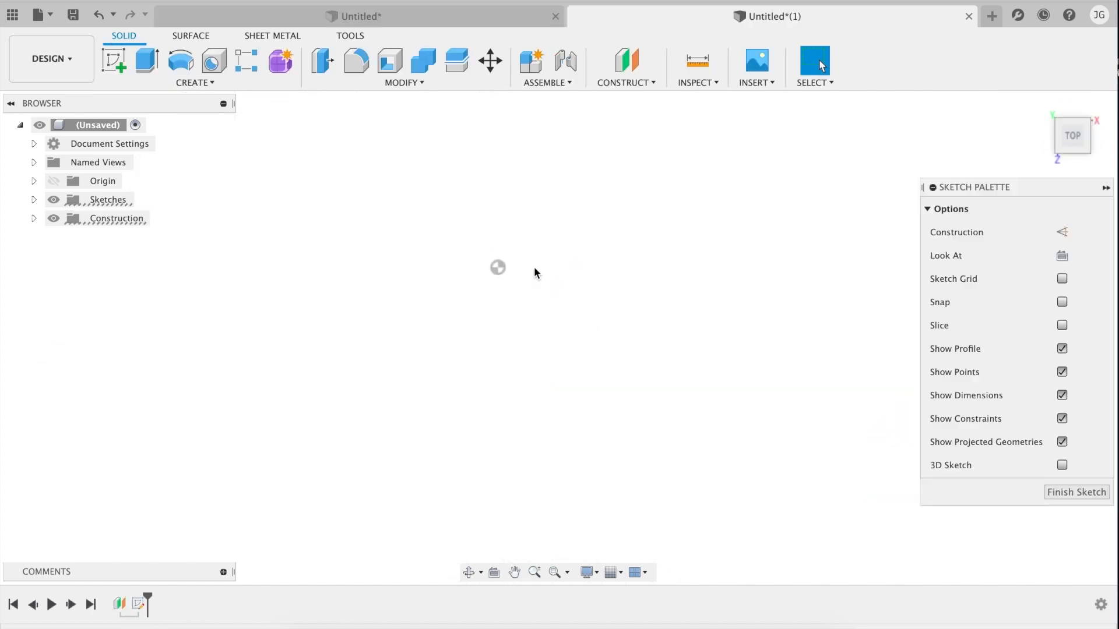
pyautogui.click(187, 86)
pyautogui.moveTo(174, 116)
pyautogui.click(299, 149)
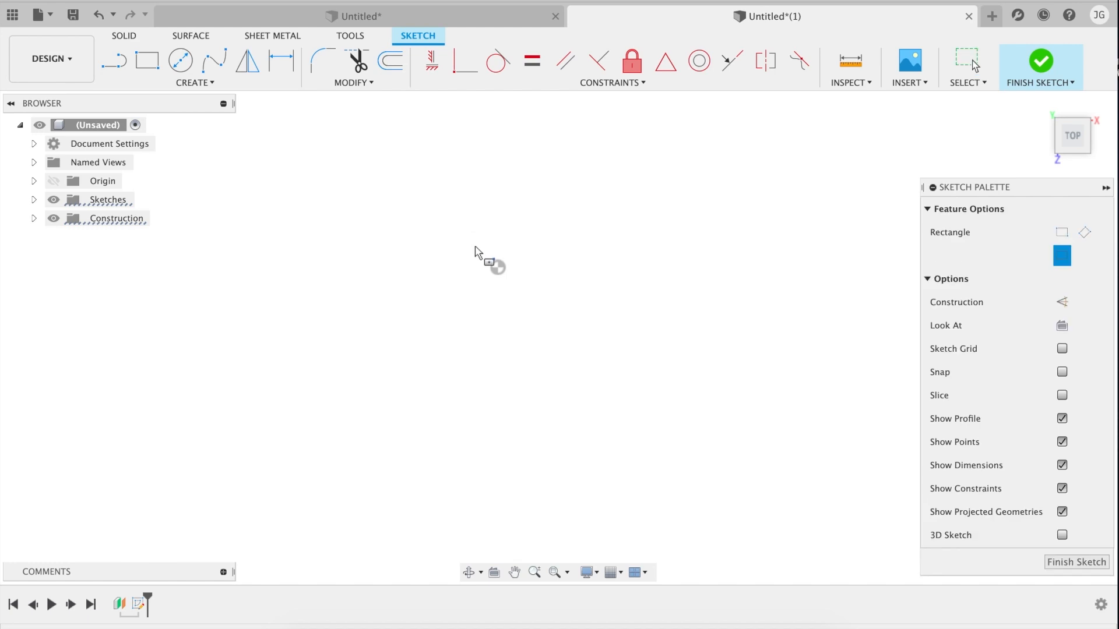
pyautogui.click(532, 321)
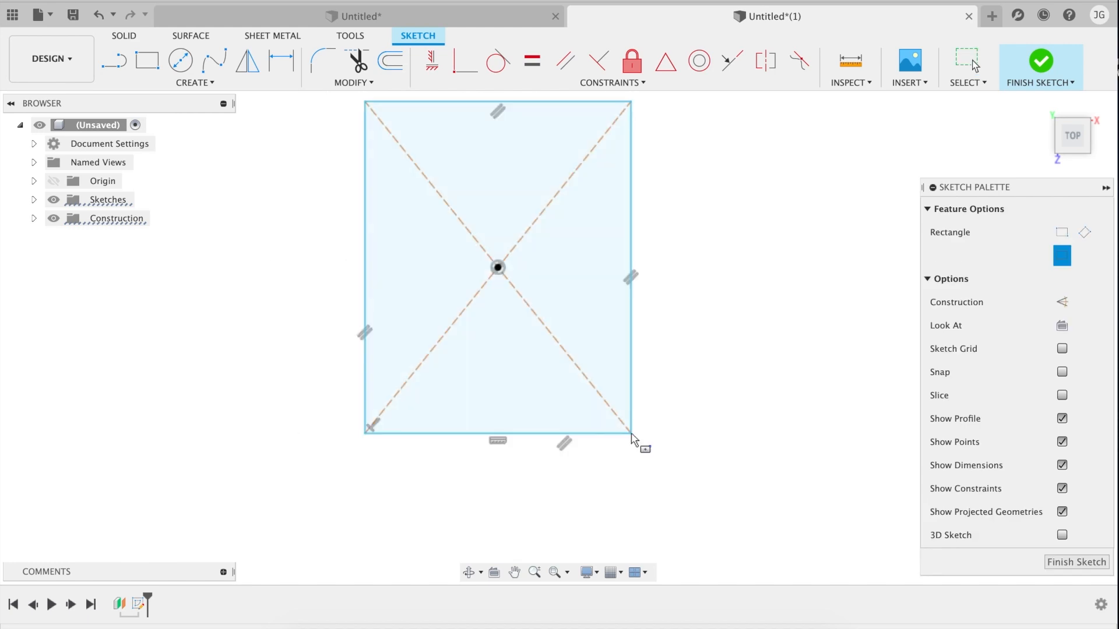
pyautogui.click(626, 436)
# Step: Extrude the rectangle as a new body with a Distance extent of 3 in
pyautogui.press('e')
pyautogui.click(534, 270)
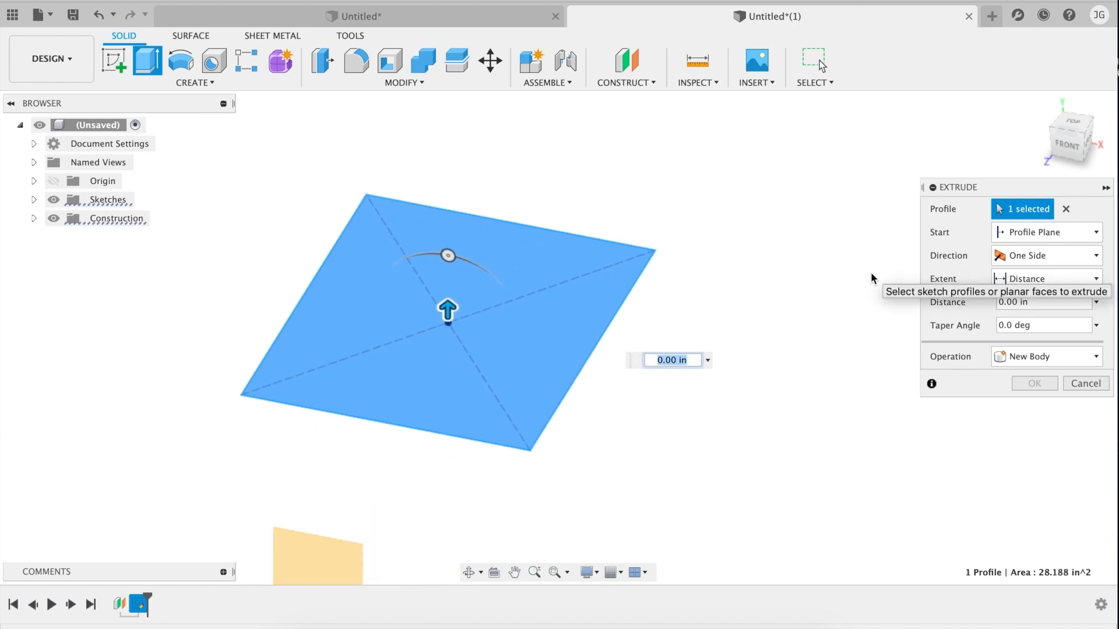
pyautogui.click(1058, 281)
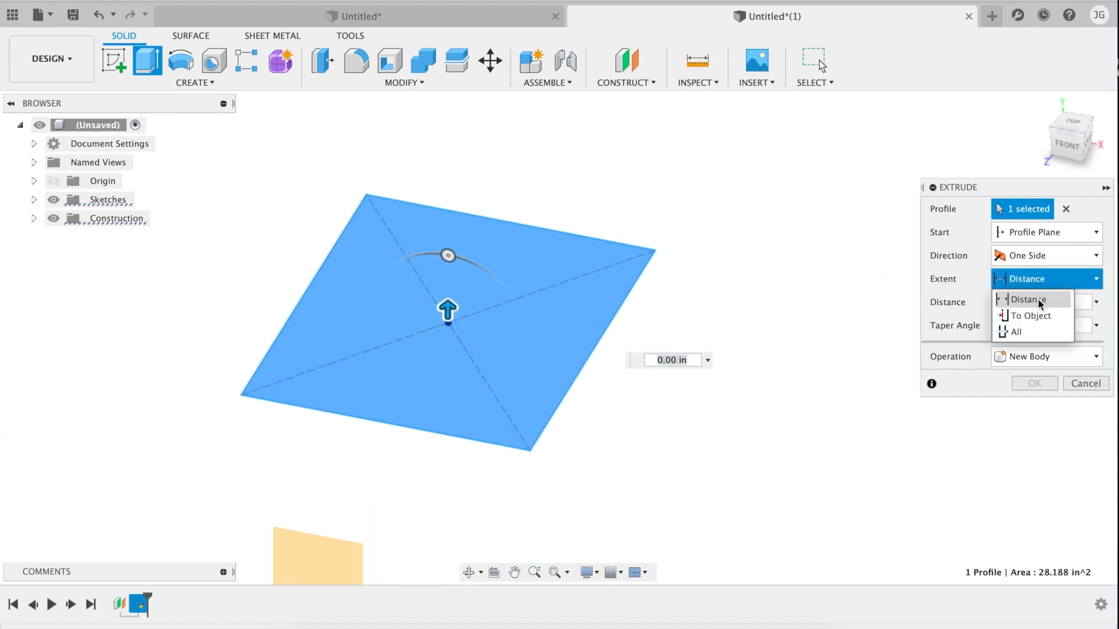
pyautogui.click(1033, 331)
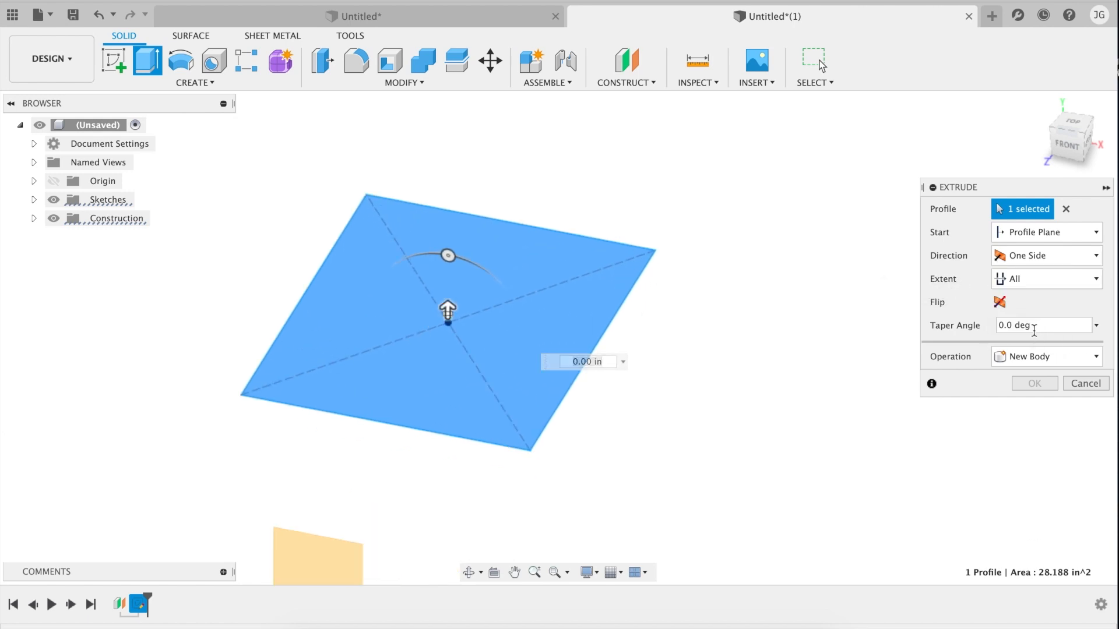
pyautogui.click(1035, 279)
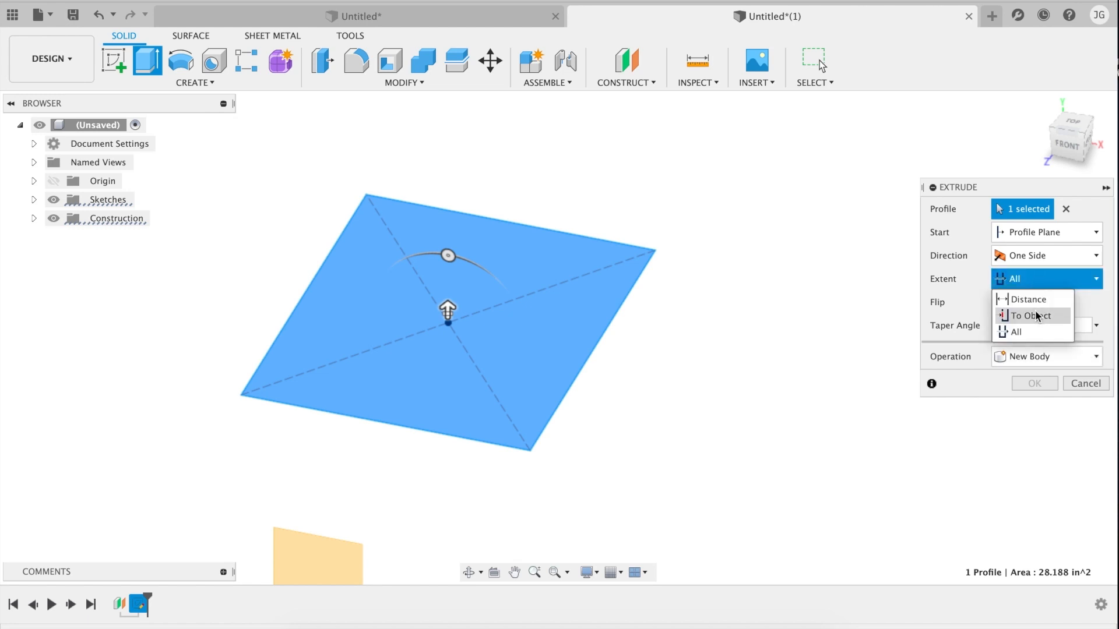
pyautogui.click(1032, 299)
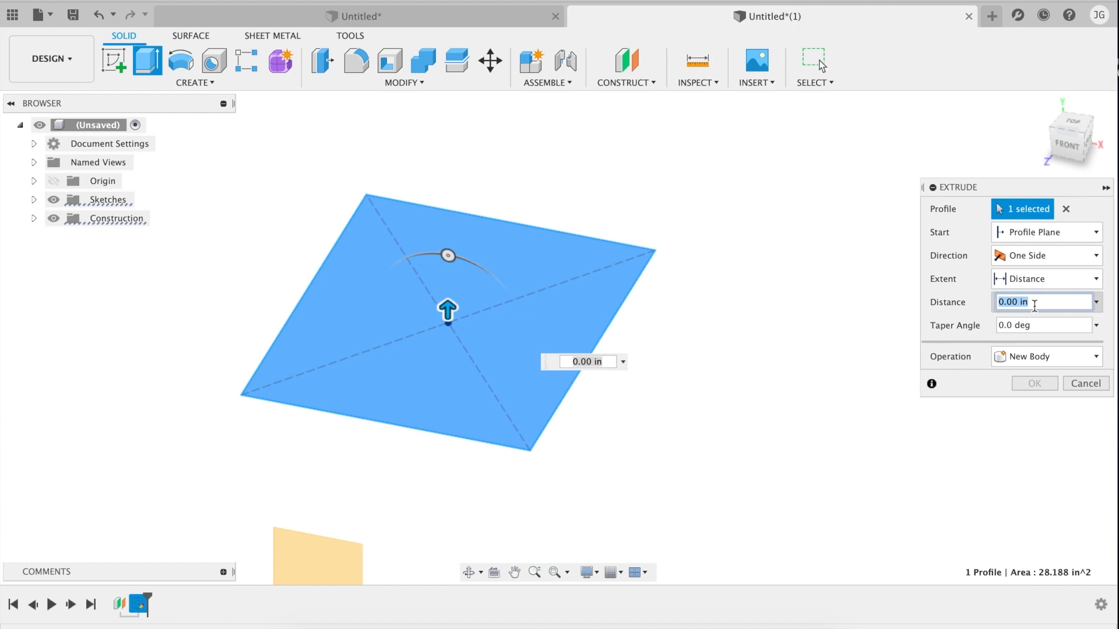
pyautogui.write('3')
pyautogui.press('Return')
# Step: Sketch a circle about 2.1 in in diameter on the offset construction plane in front of the box
pyautogui.scroll(-5, 674, 281)
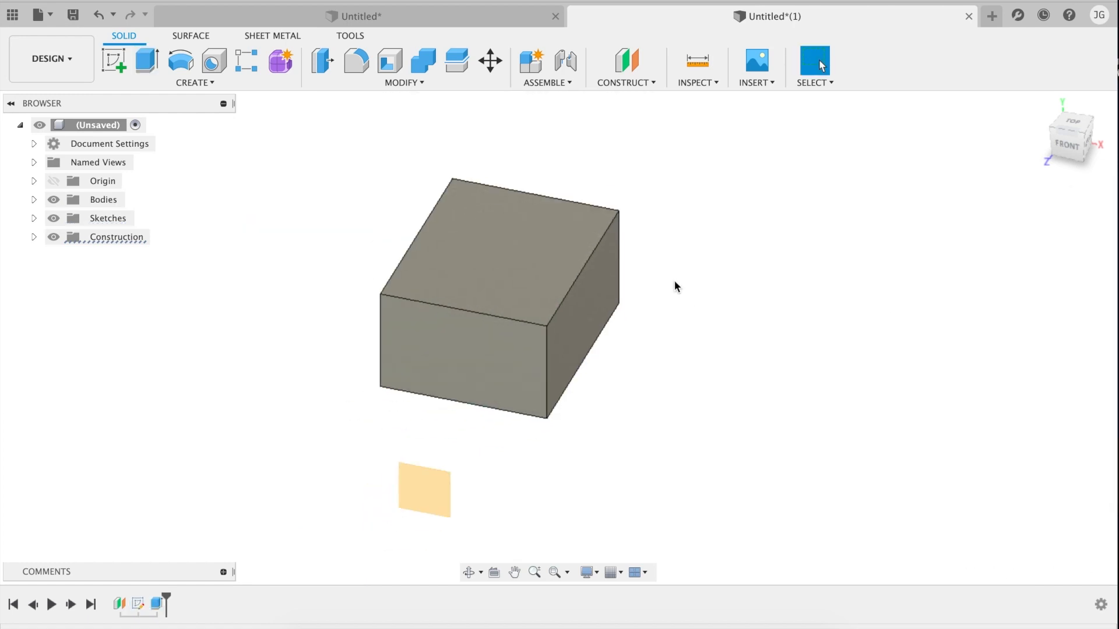
pyautogui.scroll(-3, 674, 281)
pyautogui.keyDown('shift'); pyautogui.hscroll(5, 673, 281); pyautogui.keyUp('shift')
pyautogui.scroll(3, 673, 281)
pyautogui.keyDown('shift'); pyautogui.hscroll(-2, 674, 281); pyautogui.keyUp('shift')
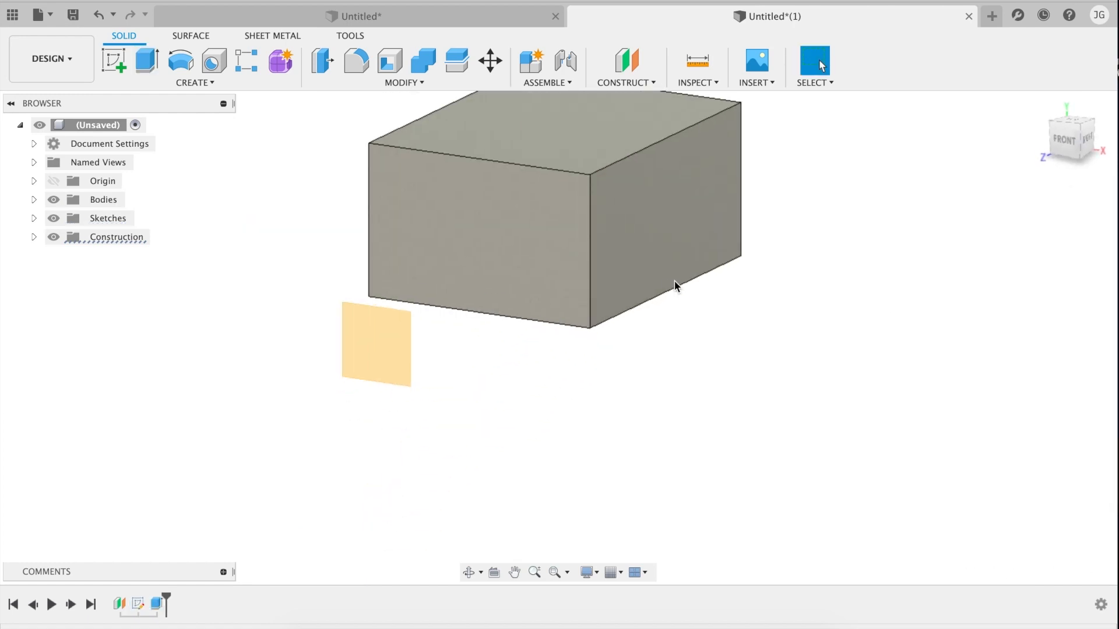
pyautogui.click(385, 364)
pyautogui.click(114, 60)
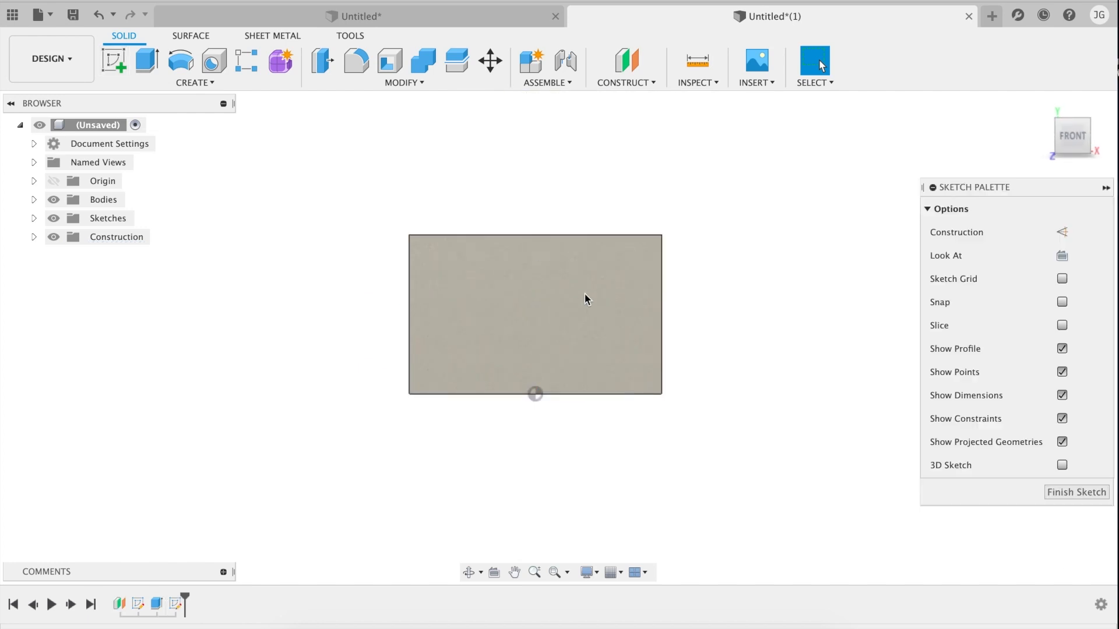
pyautogui.press('c')
pyautogui.click(497, 285)
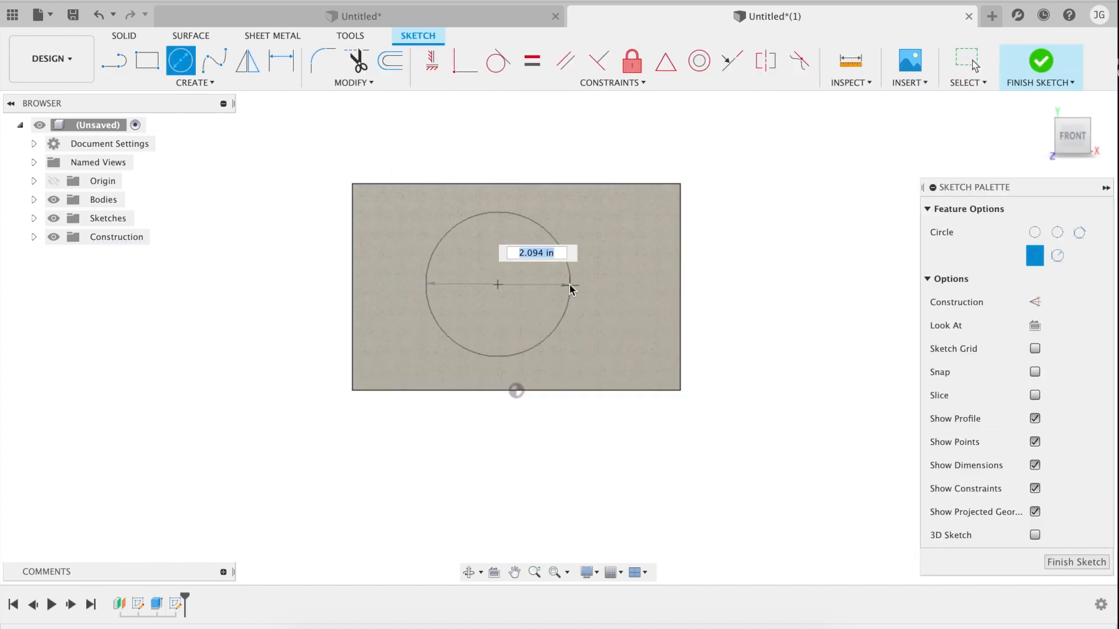
pyautogui.click(570, 288)
# Step: Extrude the circle -5.462 in back to the box's front face with the Join operation
pyautogui.press('e')
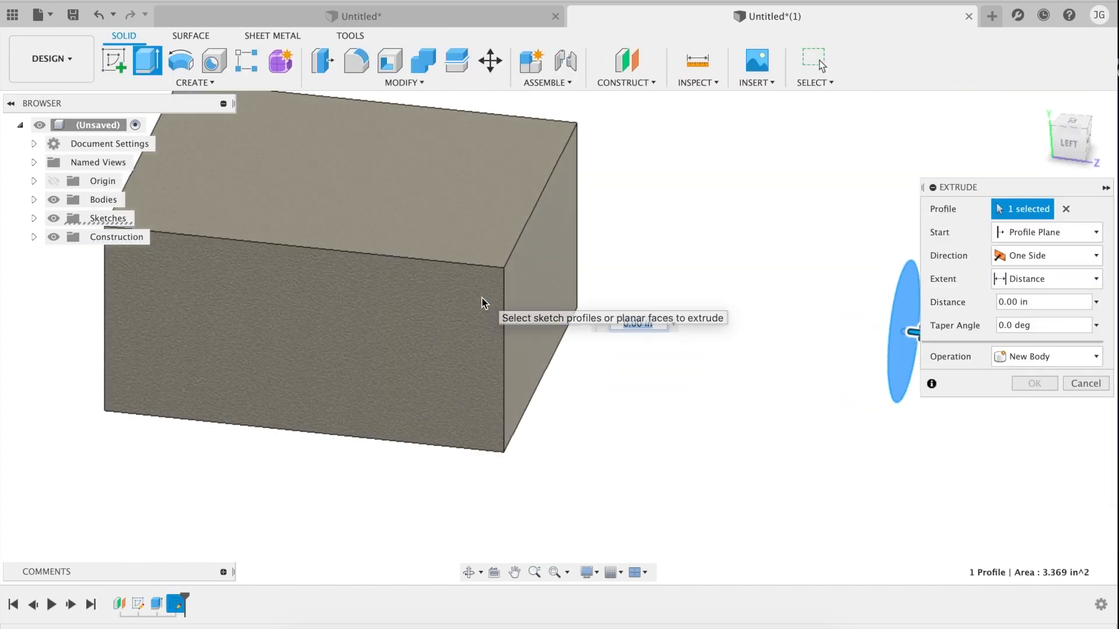
pyautogui.hscroll(1, 557, 297)
pyautogui.keyDown('shift'); pyautogui.hscroll(5, 817, 325); pyautogui.keyUp('shift')
pyautogui.keyDown('shift'); pyautogui.hscroll(3, 817, 330); pyautogui.keyUp('shift')
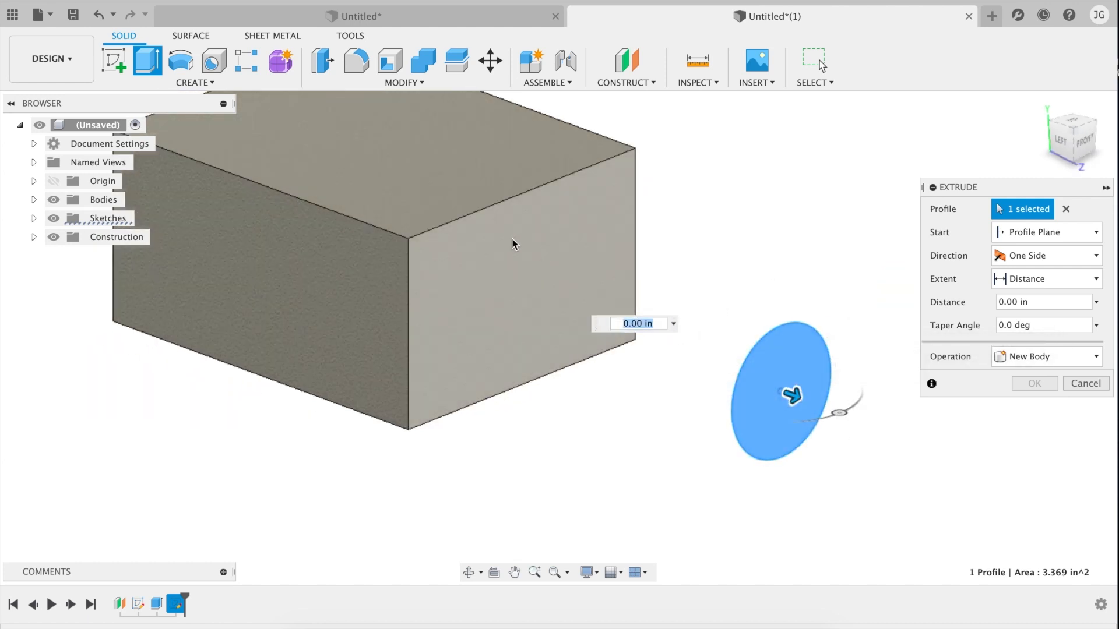
pyautogui.click(478, 272)
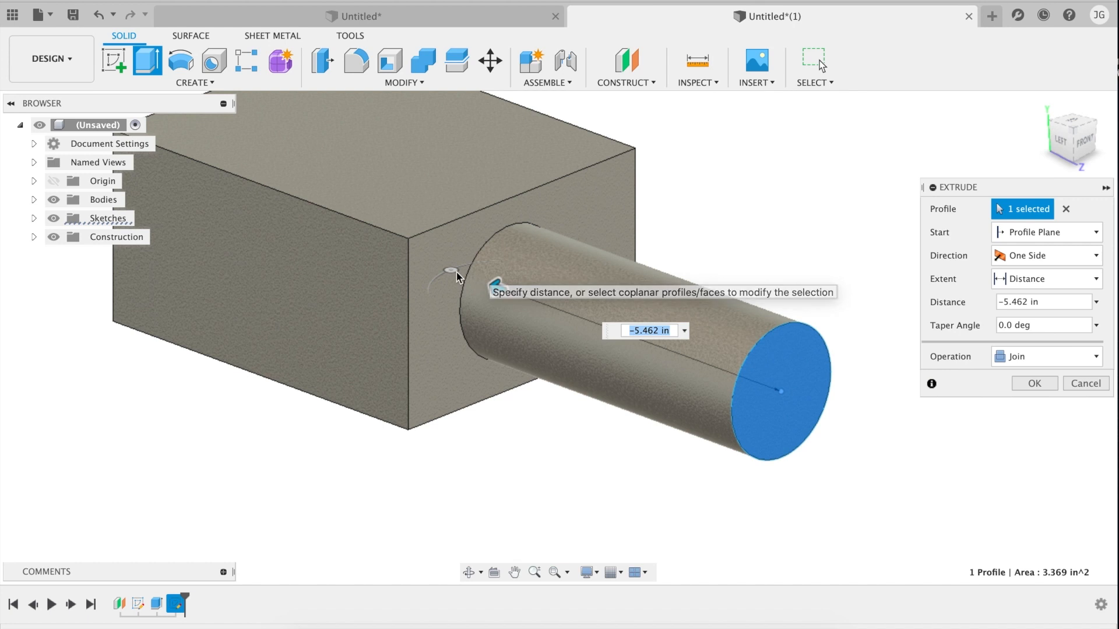
pyautogui.keyDown('shift'); pyautogui.hscroll(-4, 447, 272); pyautogui.keyUp('shift')
pyautogui.keyDown('shift'); pyautogui.hscroll(2, 460, 275); pyautogui.keyUp('shift')
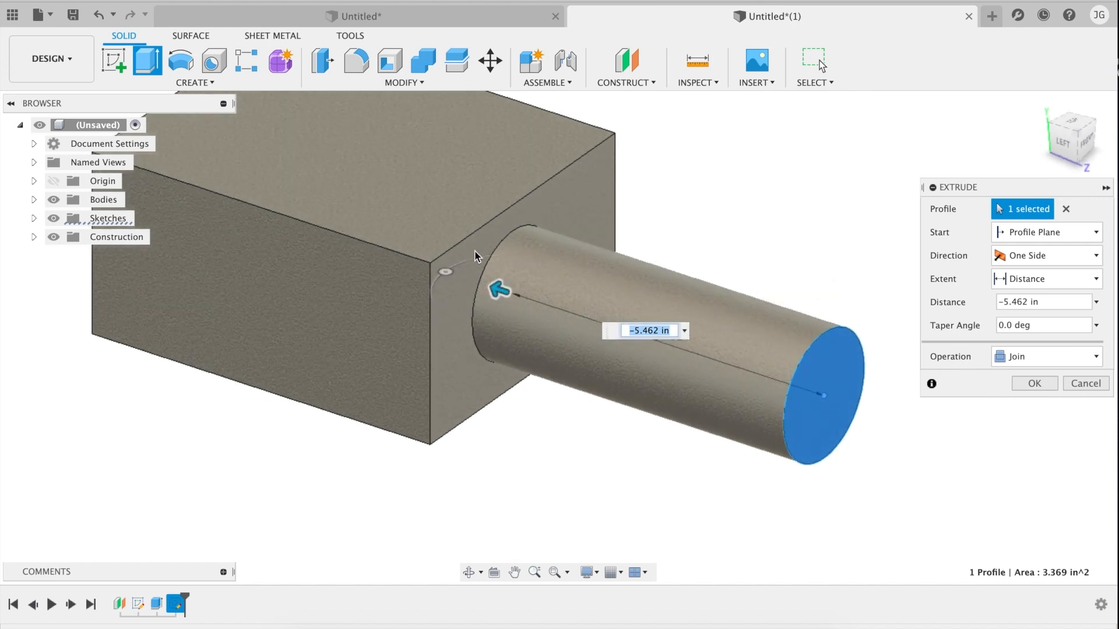
pyautogui.click(1067, 300)
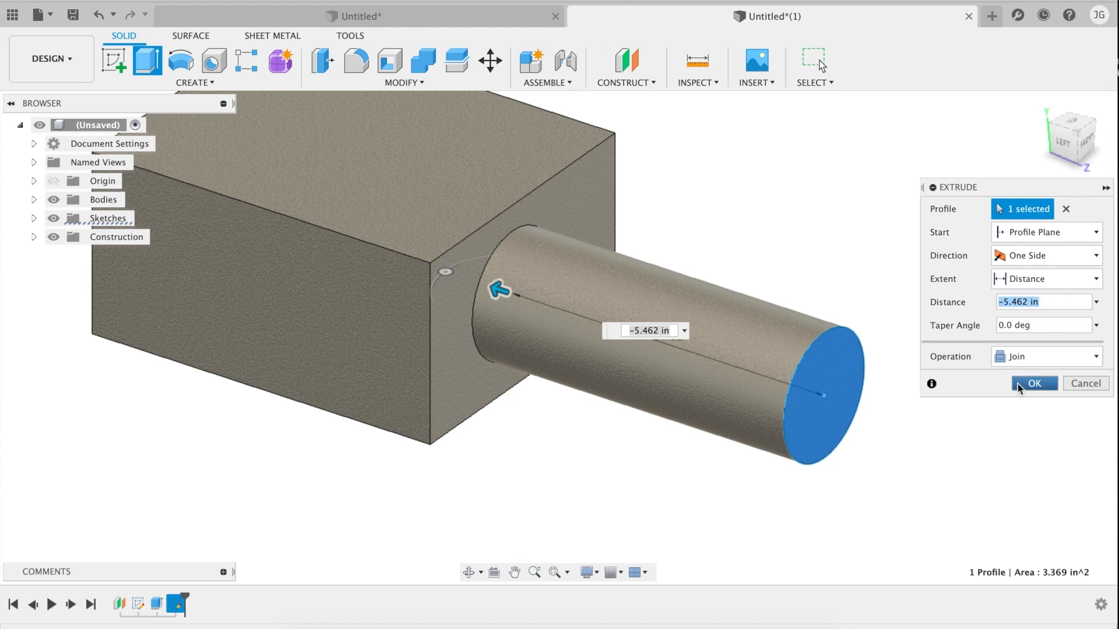
pyautogui.click(1034, 383)
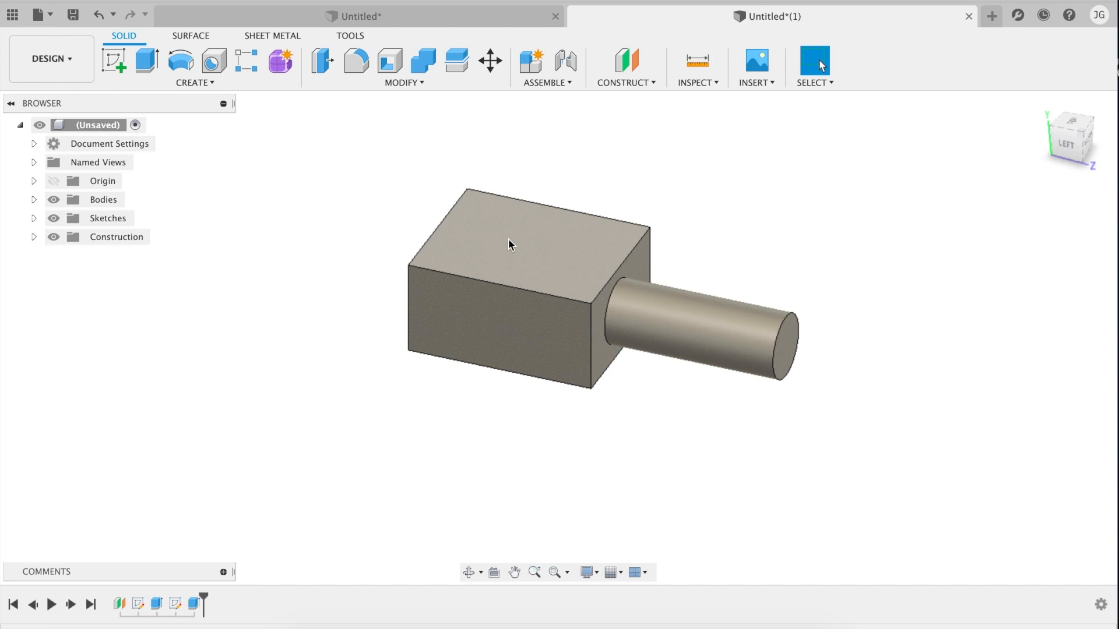
# Step: Open the cylinder's extrusion to review its distance setting and close it again
pyautogui.rightClick(195, 605)
pyautogui.click(262, 446)
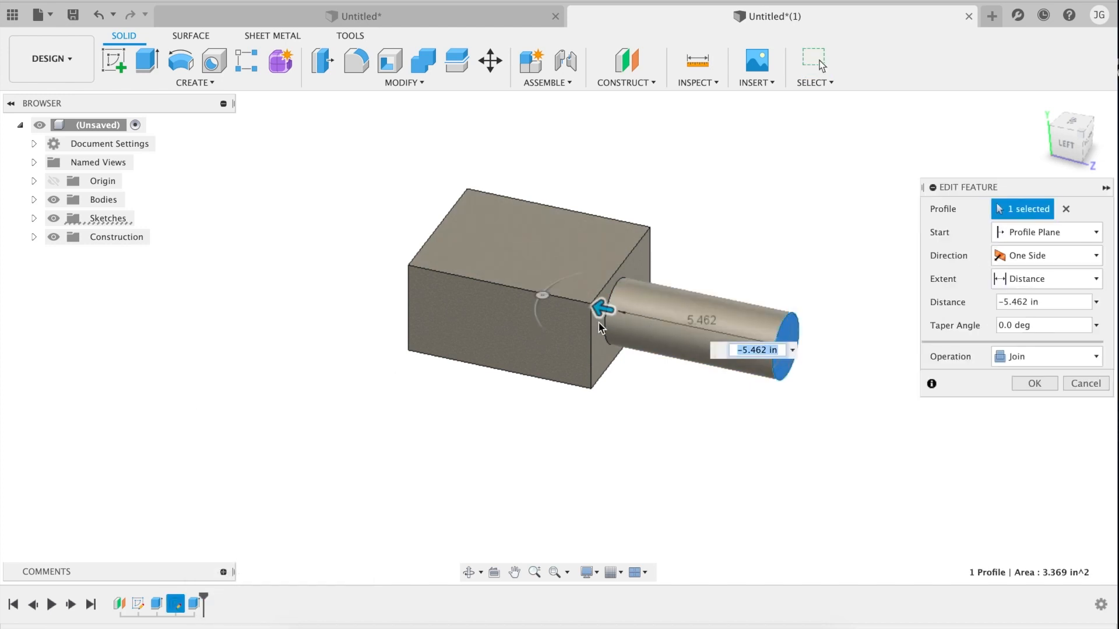
pyautogui.click(1034, 383)
# Step: Edit the box's base sketch and shrink the rectangle by moving its corner to about X 1.182, Z 1.15 in
pyautogui.rightClick(138, 604)
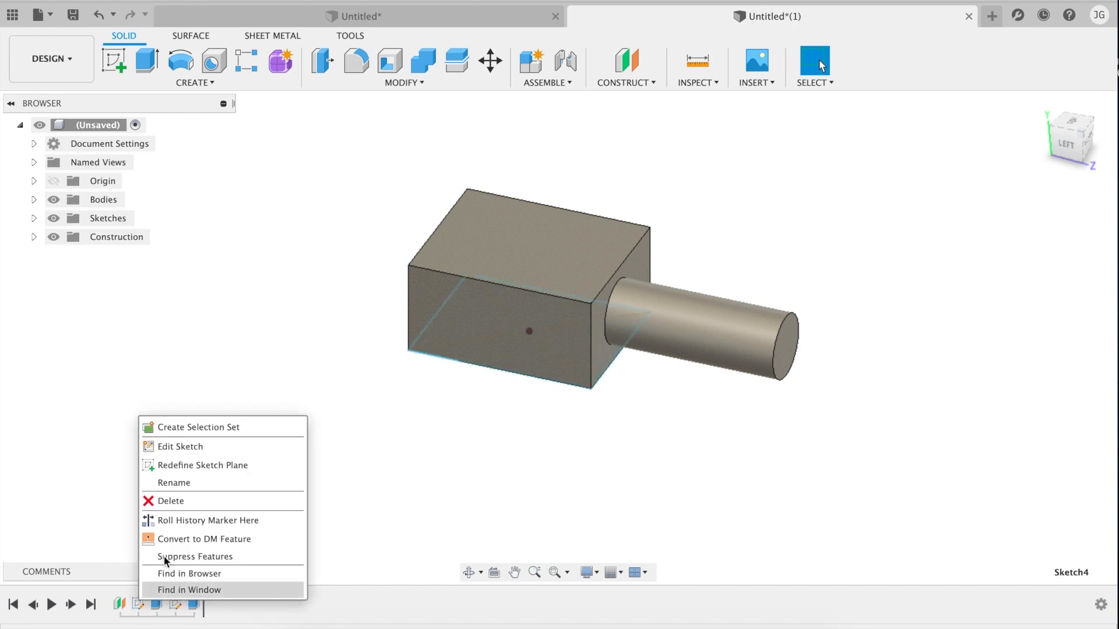
pyautogui.click(232, 446)
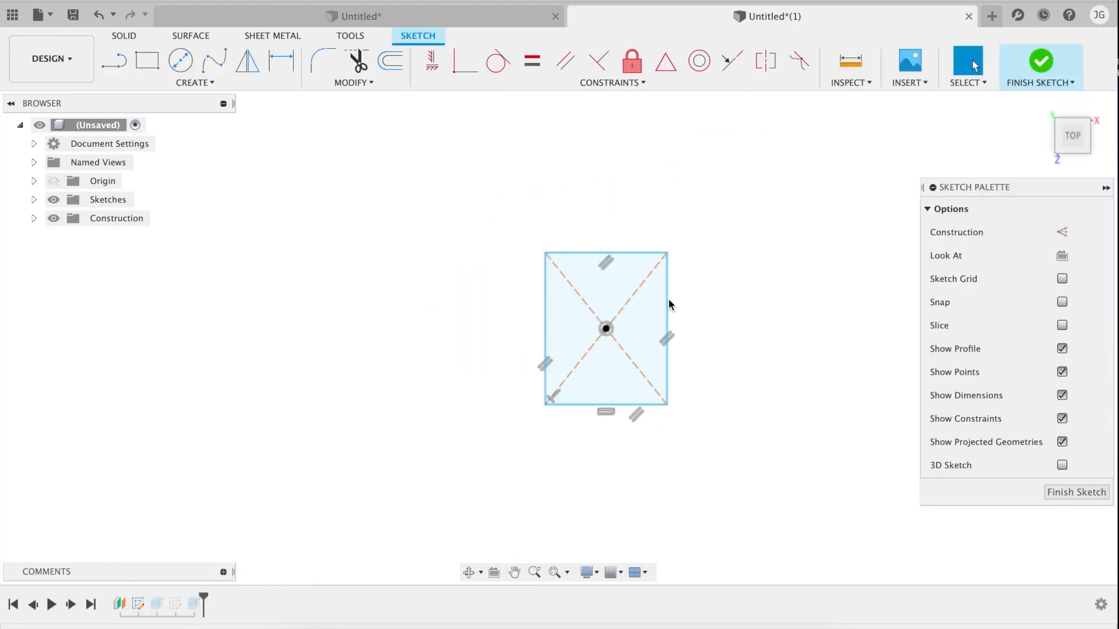
pyautogui.moveTo(667, 404); pyautogui.dragTo(636, 358)
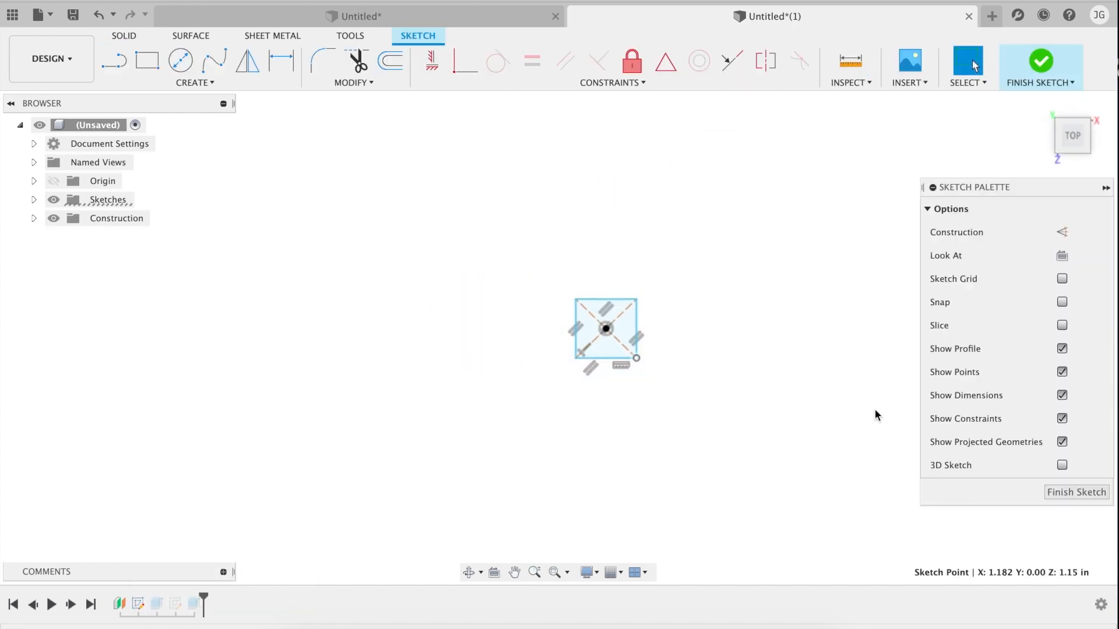
pyautogui.click(1077, 492)
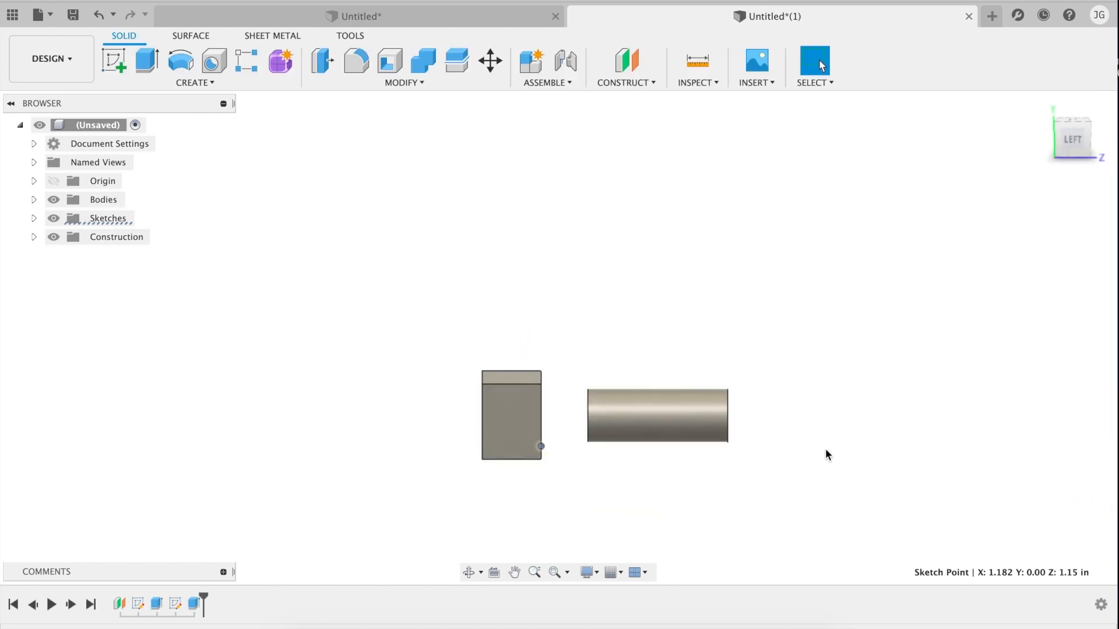
# Step: Edit the cylinder's extrusion to use a To Object extent ending at the box's front face
pyautogui.rightClick(194, 604)
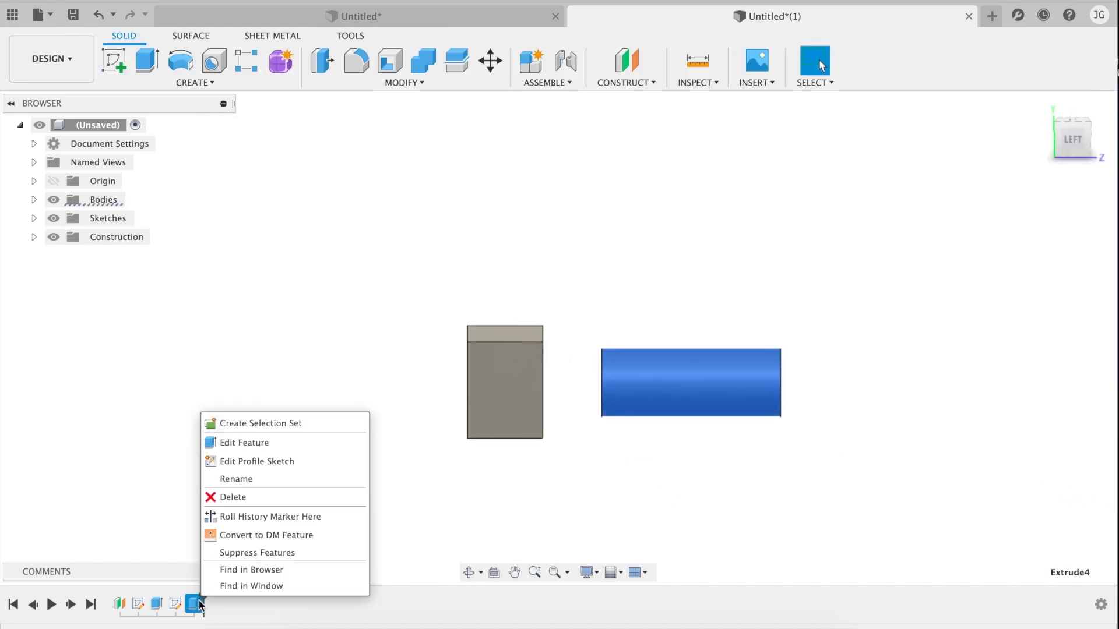
pyautogui.click(261, 449)
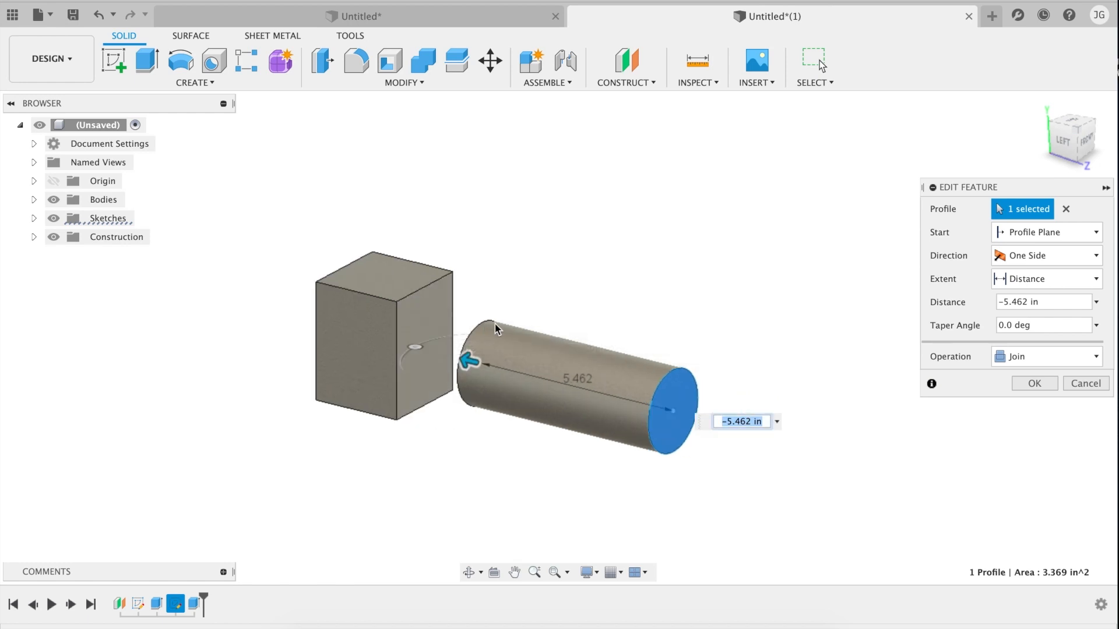
pyautogui.click(1007, 280)
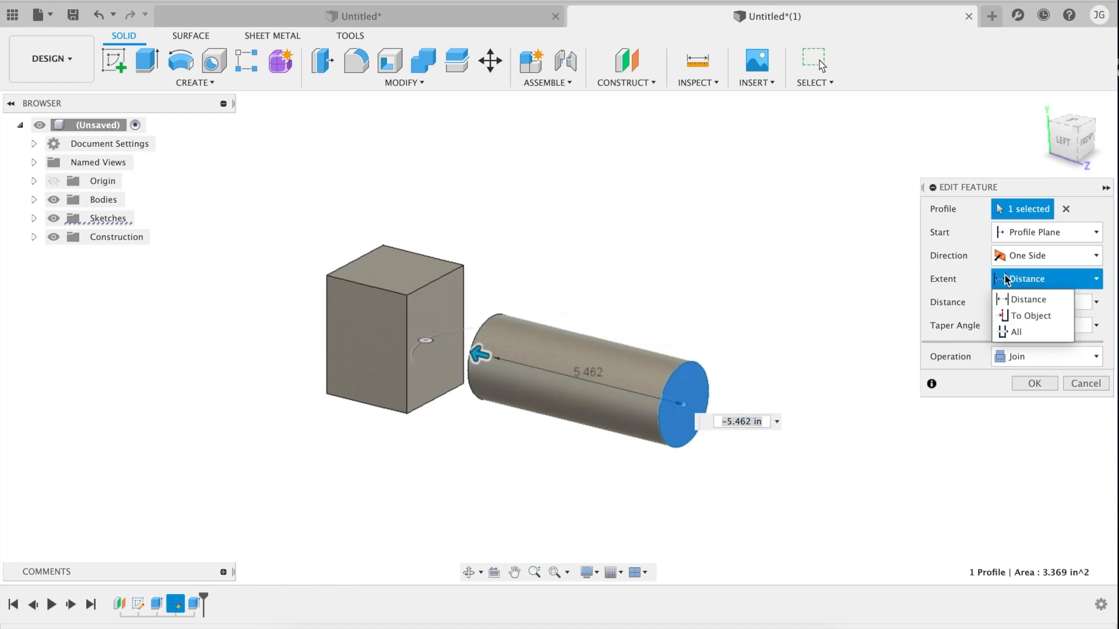
pyautogui.click(1026, 315)
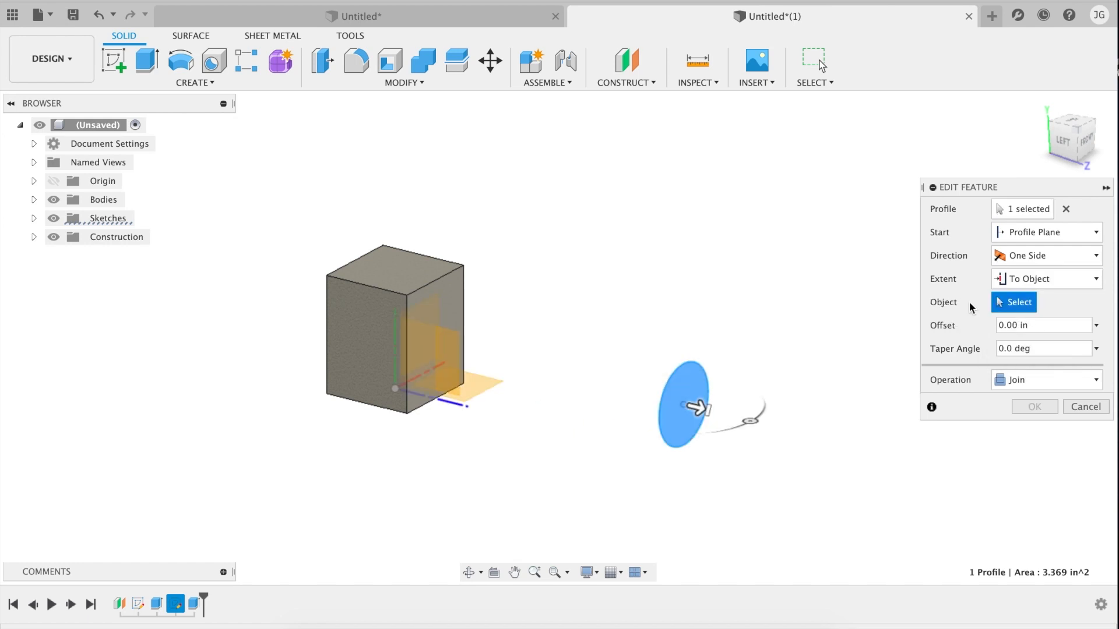
pyautogui.click(446, 323)
pyautogui.press('Return')
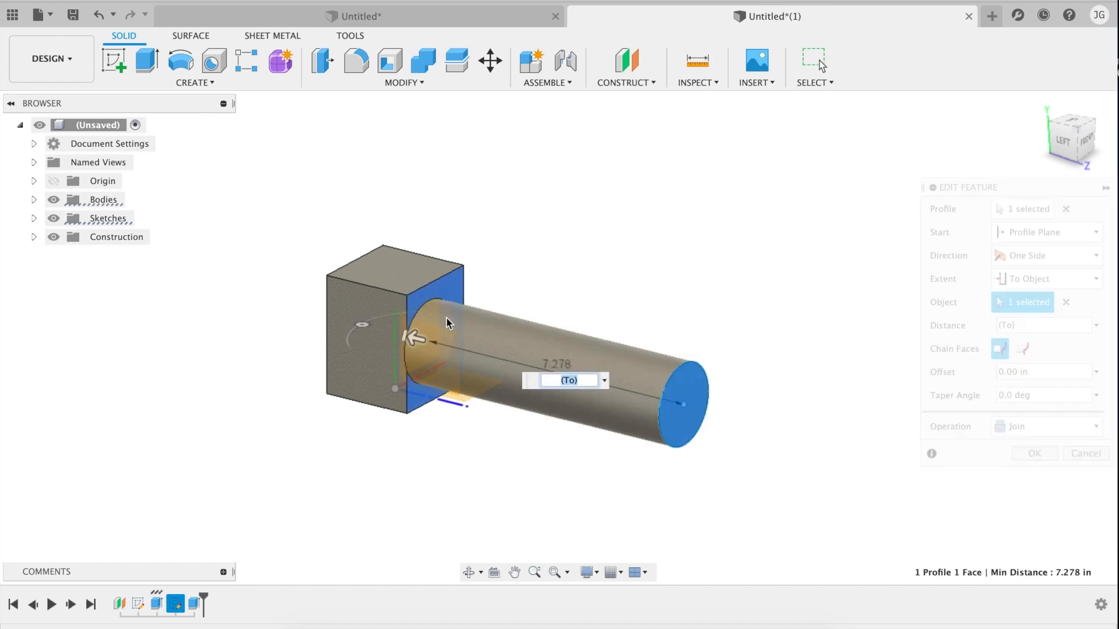
# Step: Edit the box's base sketch and enlarge the rectangle by moving its corner to about X 3.198, Z -2.923 in
pyautogui.hscroll(-2, 530, 309)
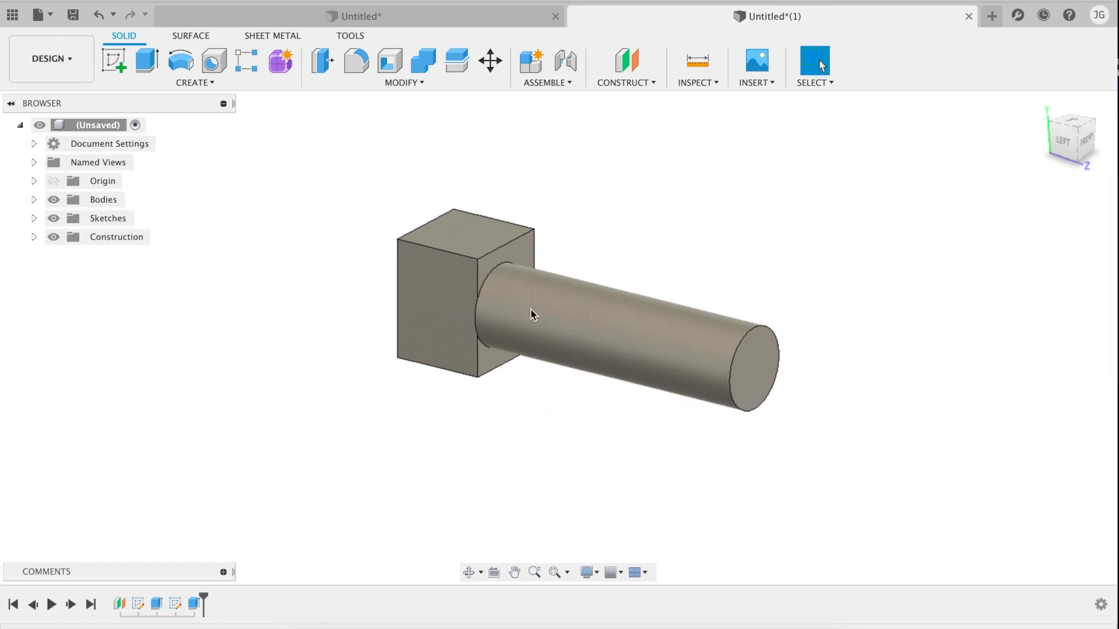
pyautogui.keyDown('shift'); pyautogui.hscroll(-5, 531, 309); pyautogui.keyUp('shift')
pyautogui.keyDown('shift'); pyautogui.hscroll(5, 530, 309); pyautogui.keyUp('shift')
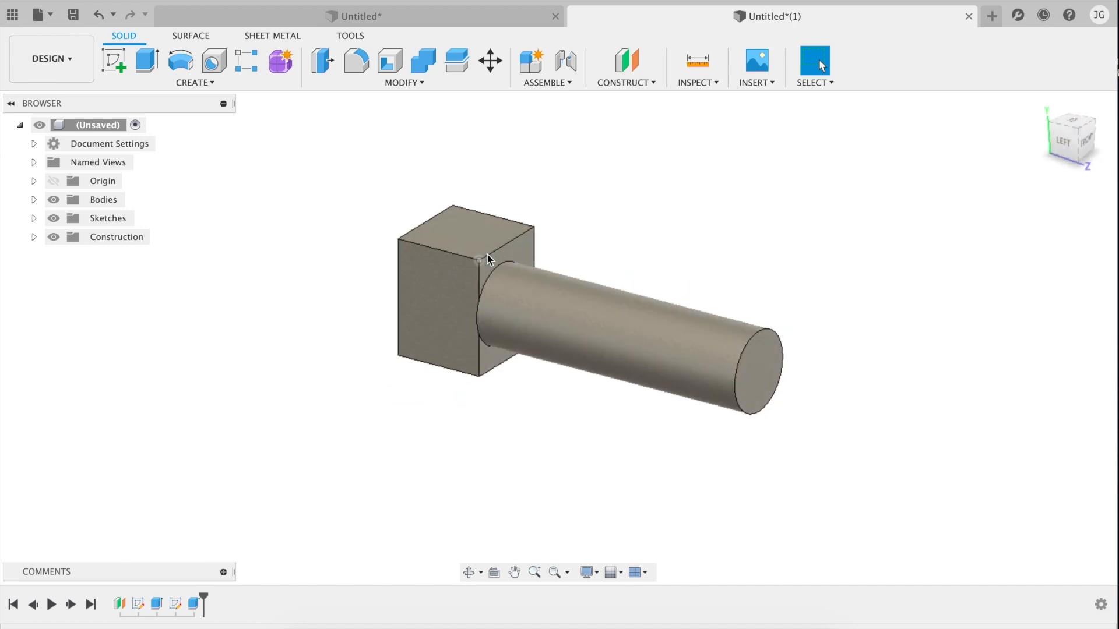
pyautogui.scroll(3, 520, 258)
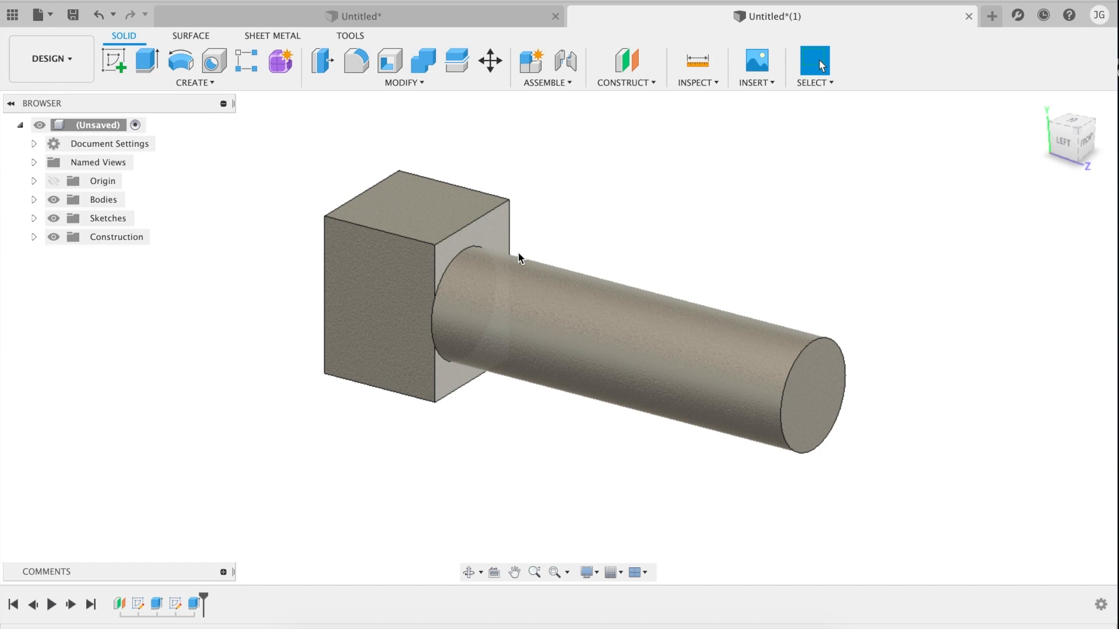
pyautogui.keyDown('shift'); pyautogui.hscroll(10, 453, 306); pyautogui.keyUp('shift')
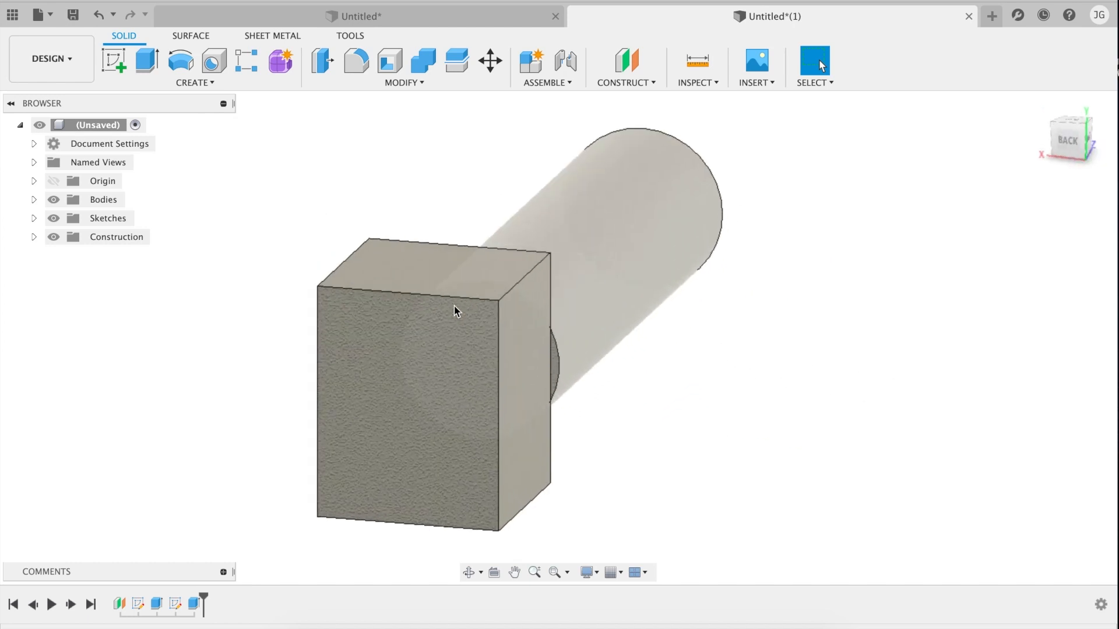
pyautogui.keyDown('shift'); pyautogui.hscroll(10, 453, 306); pyautogui.keyUp('shift')
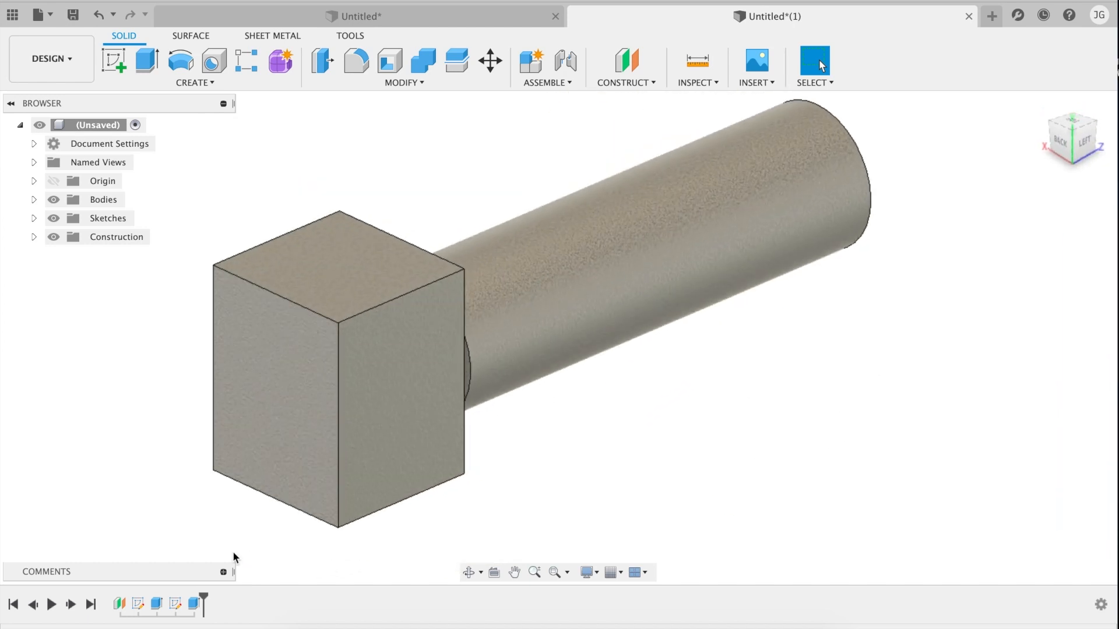
pyautogui.rightClick(140, 605)
pyautogui.click(215, 441)
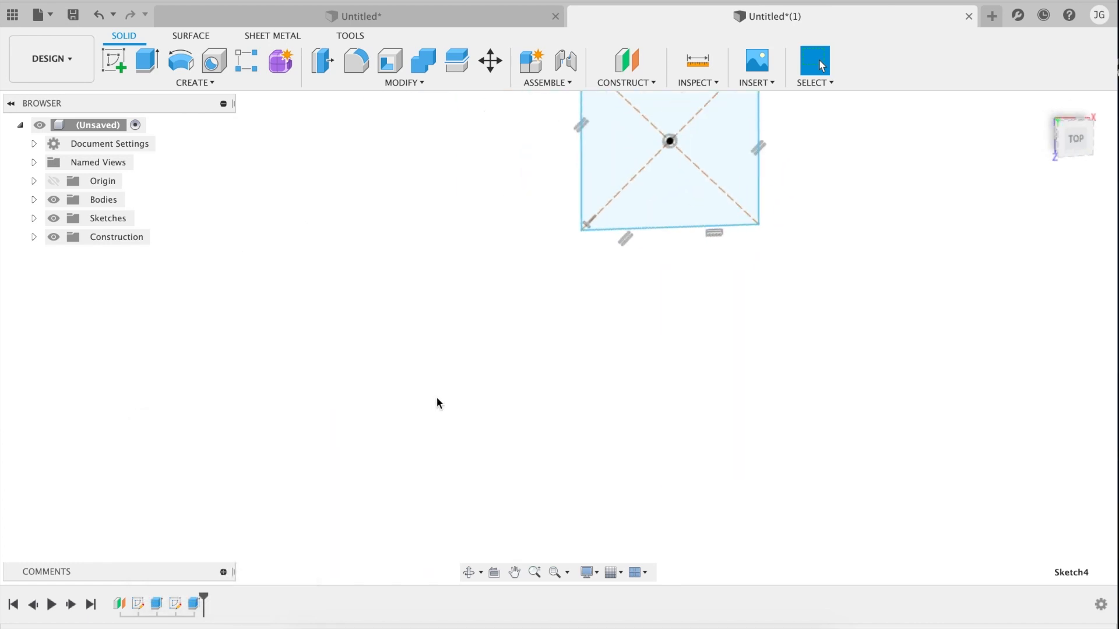
pyautogui.moveTo(614, 297); pyautogui.dragTo(689, 231)
pyautogui.click(1065, 491)
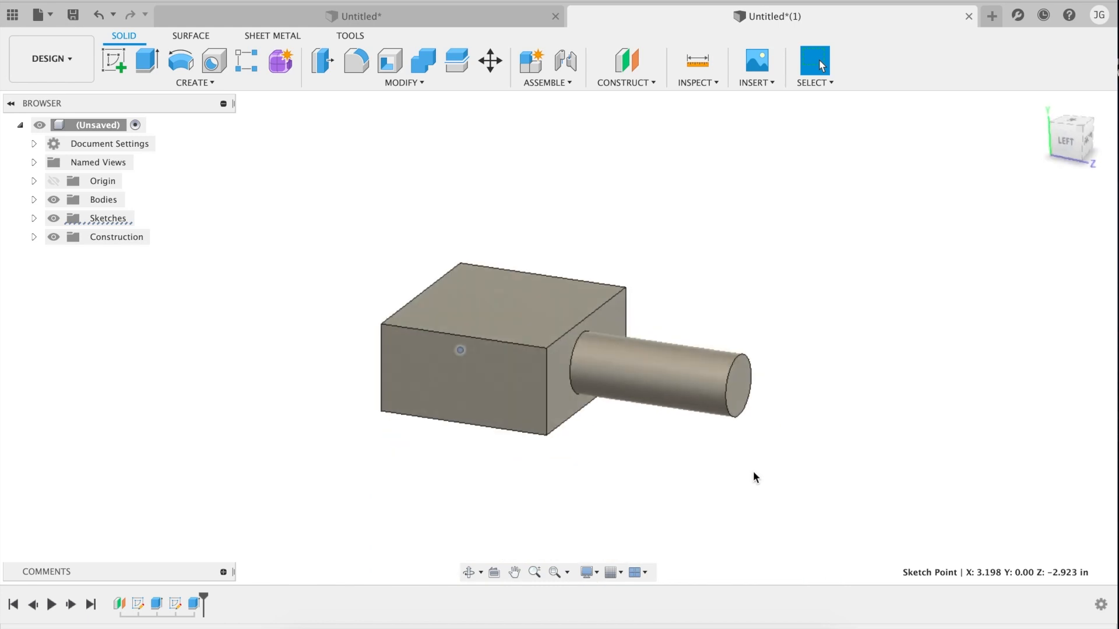
pyautogui.click(575, 360)
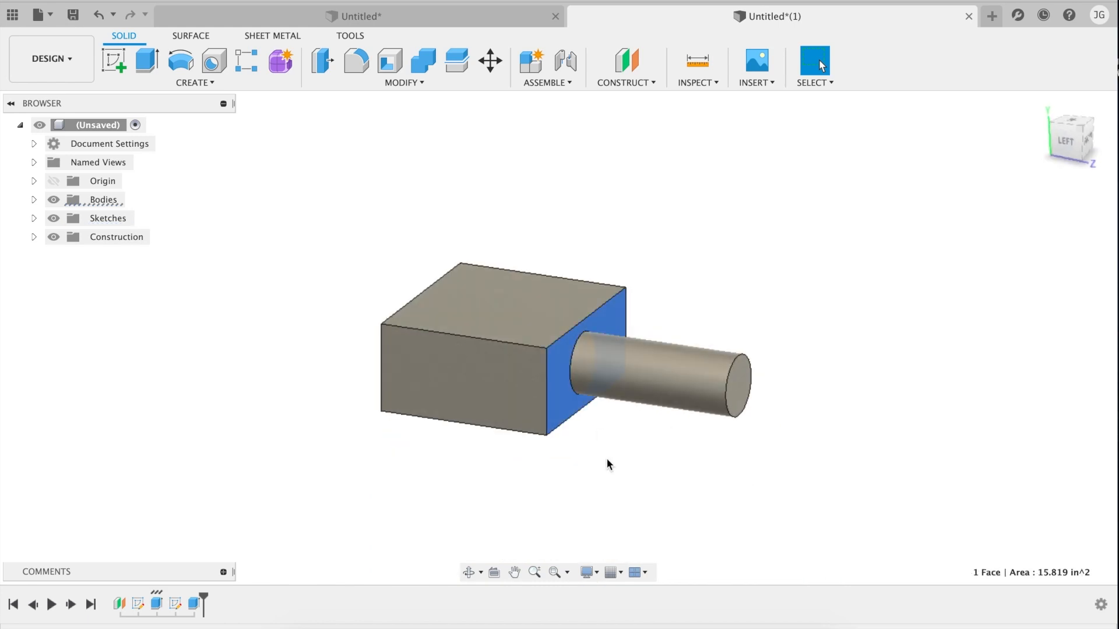
# Step: Start a new design and sketch a center rectangle about 5.4 in tall at the origin on the horizontal plane
pyautogui.press('super+n')
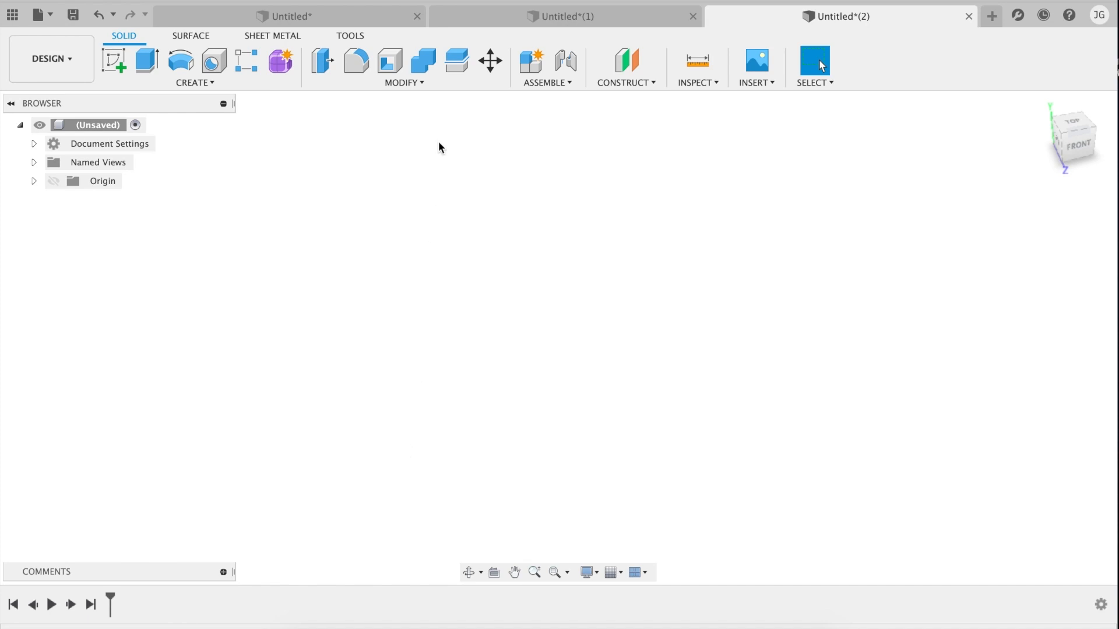
pyautogui.click(126, 69)
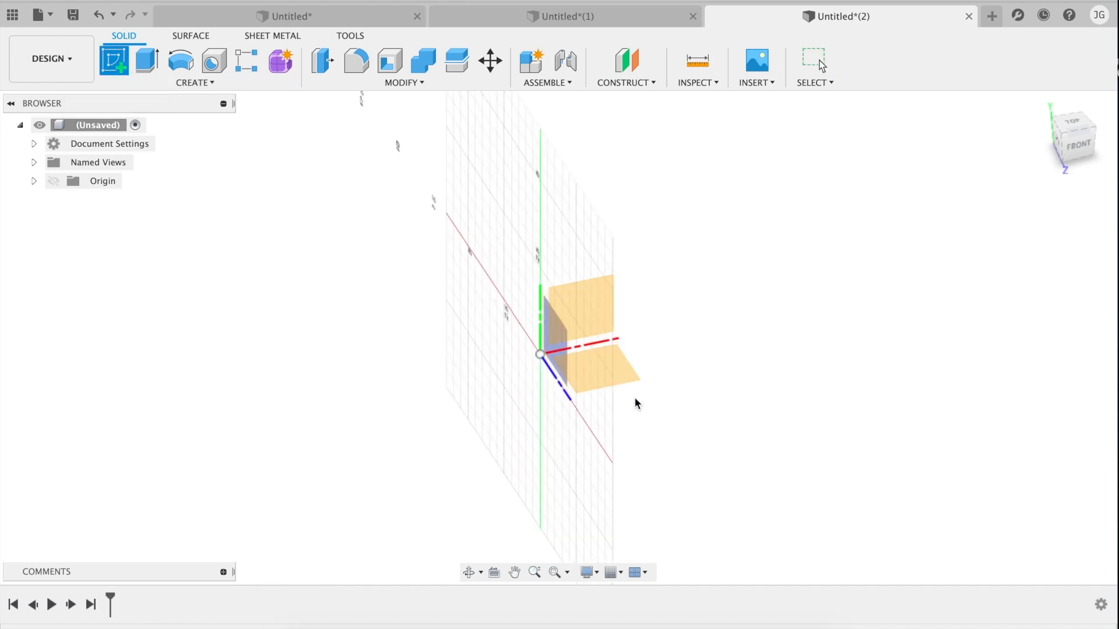
pyautogui.click(619, 373)
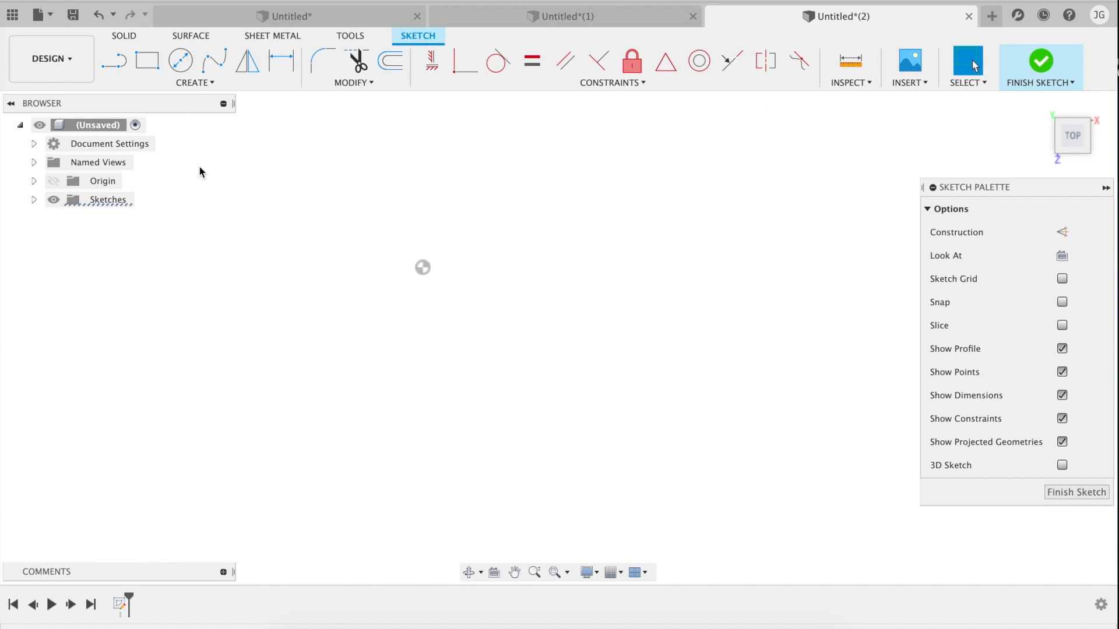
pyautogui.click(136, 86)
pyautogui.moveTo(145, 116)
pyautogui.click(326, 148)
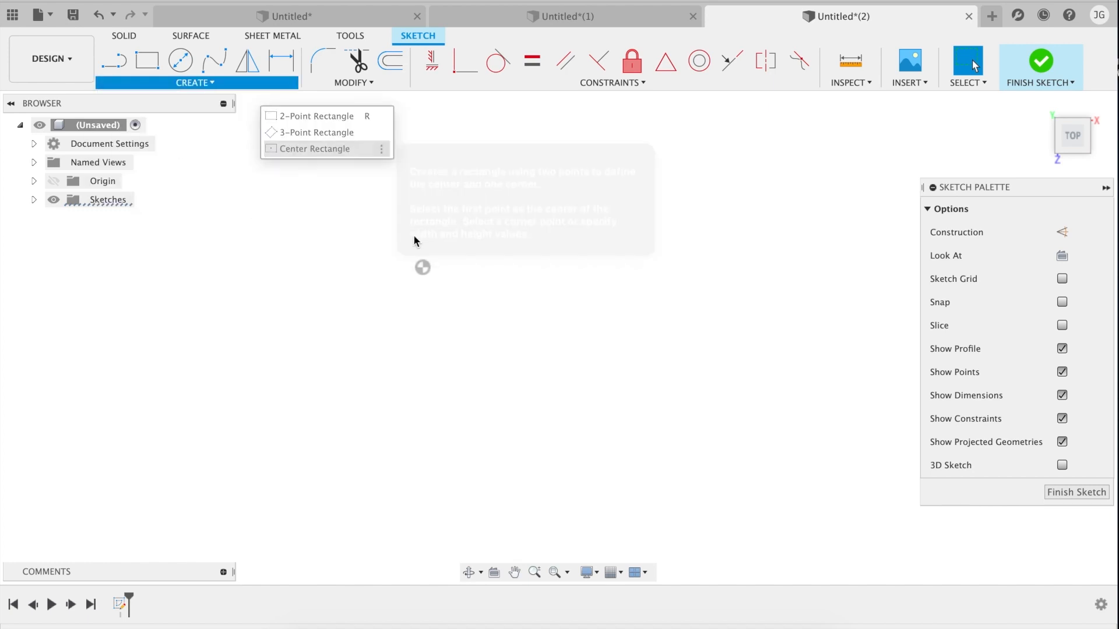
pyautogui.click(692, 235)
pyautogui.press('d')
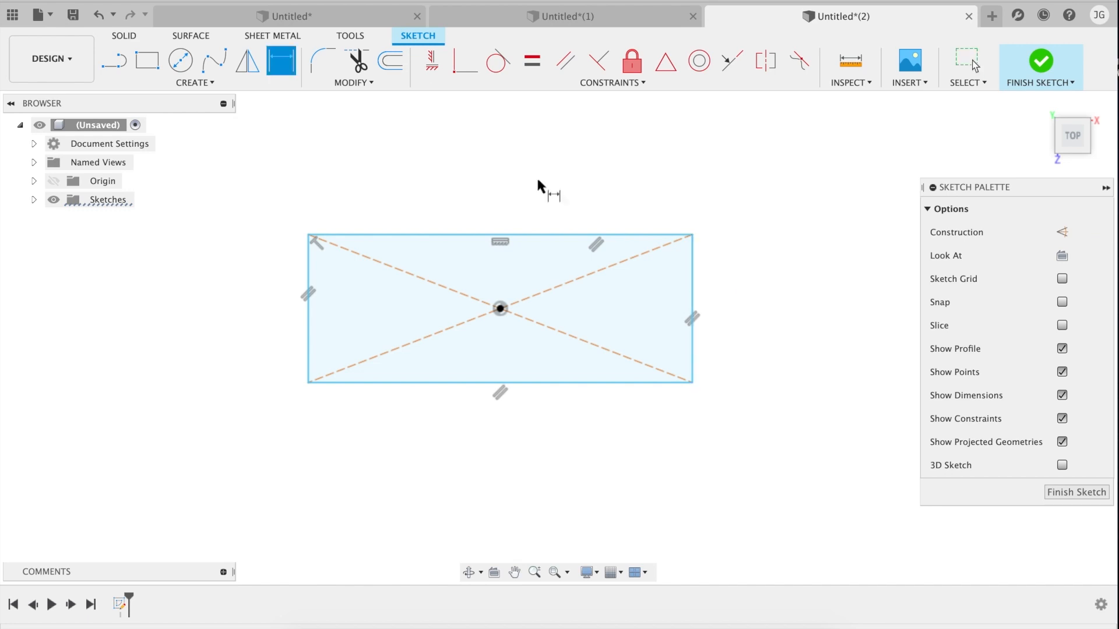
pyautogui.press('Escape')
# Step: Define a new user parameter named taper_angle with unit deg and the expression length/1in
pyautogui.click(383, 84)
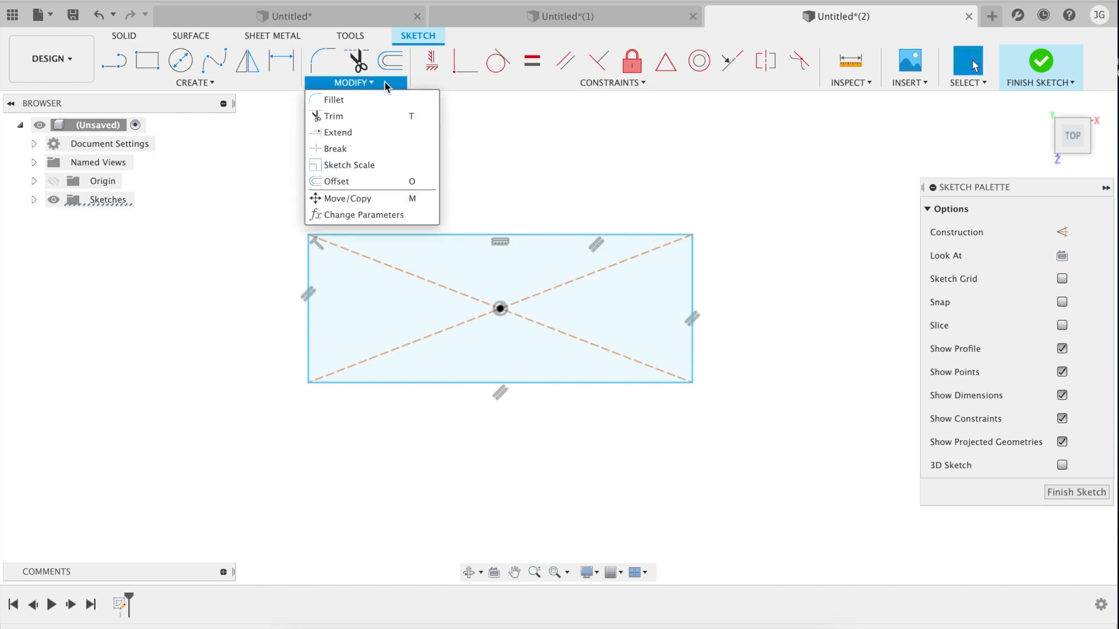
pyautogui.click(373, 215)
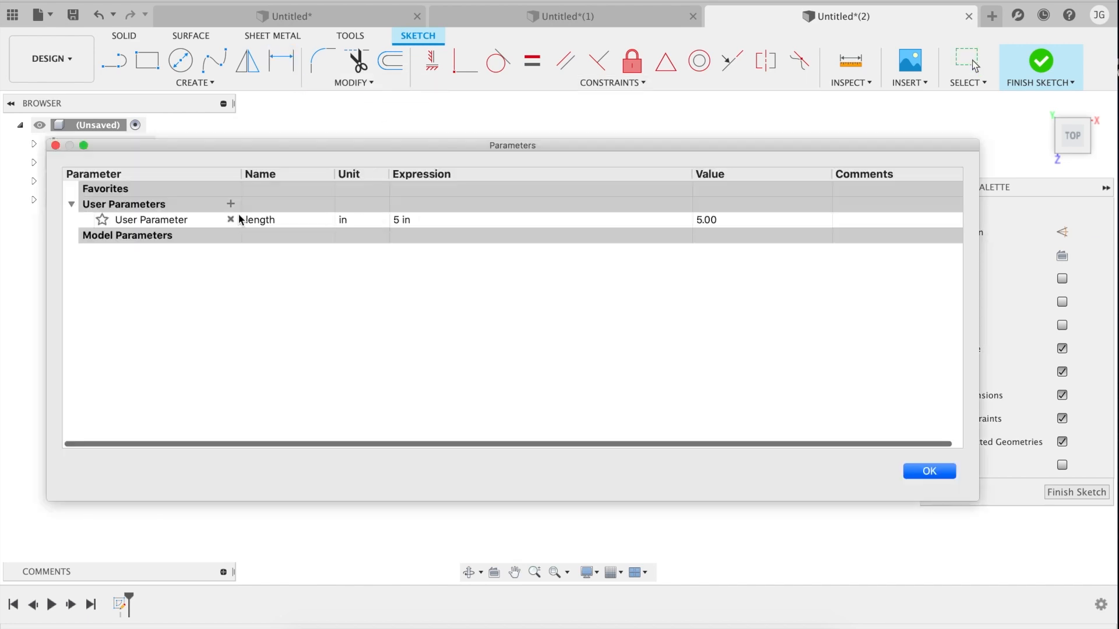
pyautogui.doubleClick(263, 223)
pyautogui.click(231, 204)
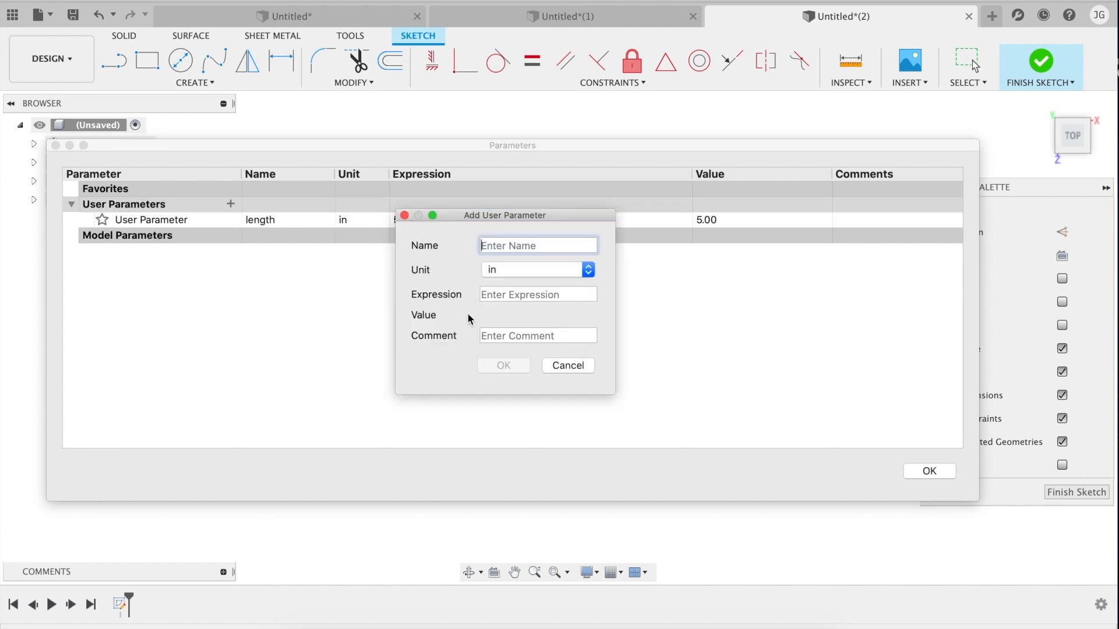
pyautogui.write('taper_angle')
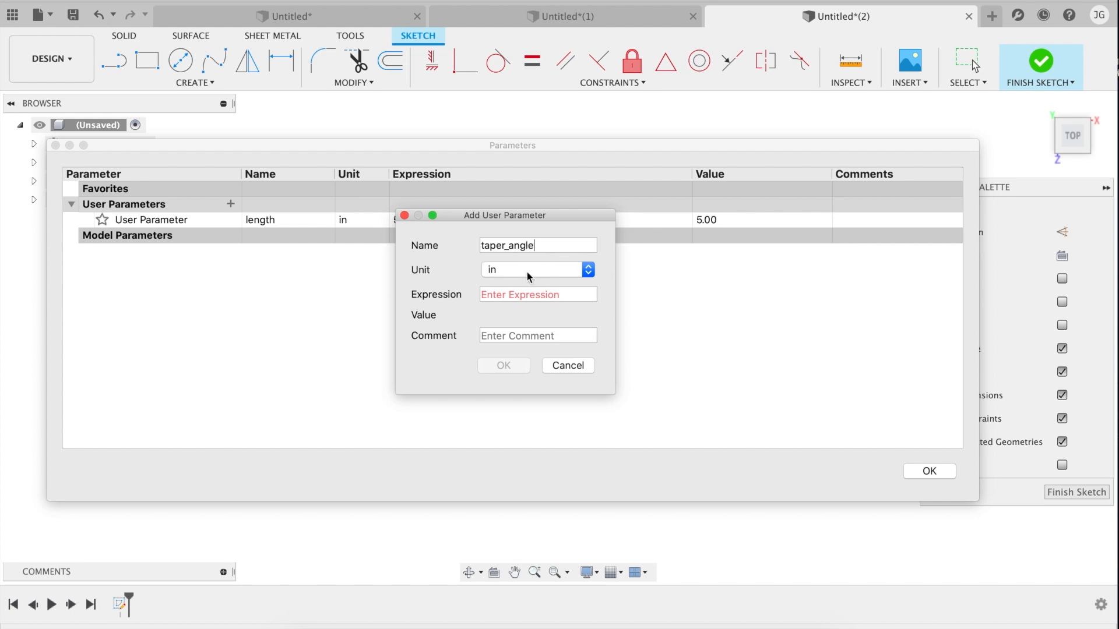
pyautogui.moveTo(485, 215); pyautogui.dragTo(482, 140)
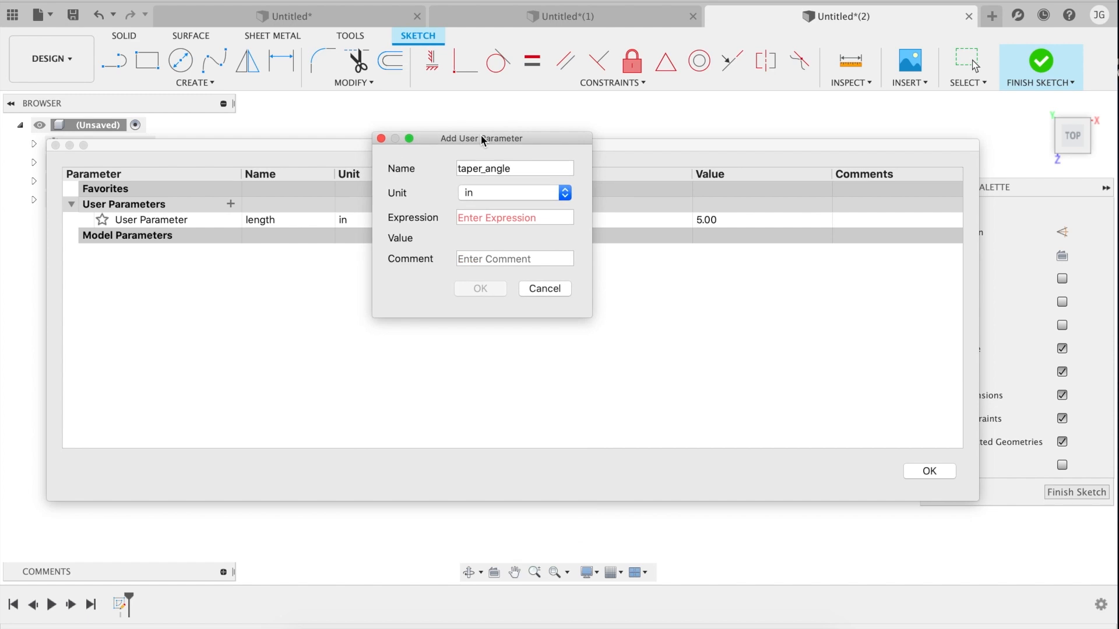
pyautogui.click(512, 191)
pyautogui.click(512, 191)
pyautogui.click(514, 217)
pyautogui.write('length/1in')
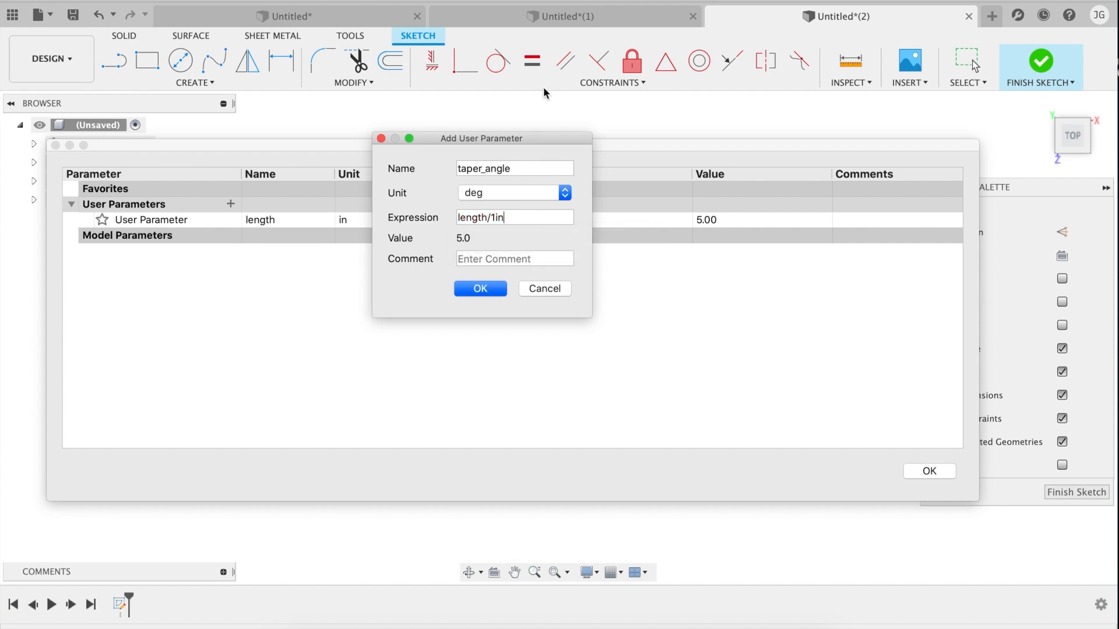
# Step: Review the taper_angle parameter's unit and expression and accept it into the user parameters
pyautogui.moveTo(534, 138); pyautogui.dragTo(511, 263)
pyautogui.tripleClick(488, 340)
pyautogui.doubleClick(493, 343)
pyautogui.moveTo(492, 343); pyautogui.dragTo(466, 343)
pyautogui.click(466, 343)
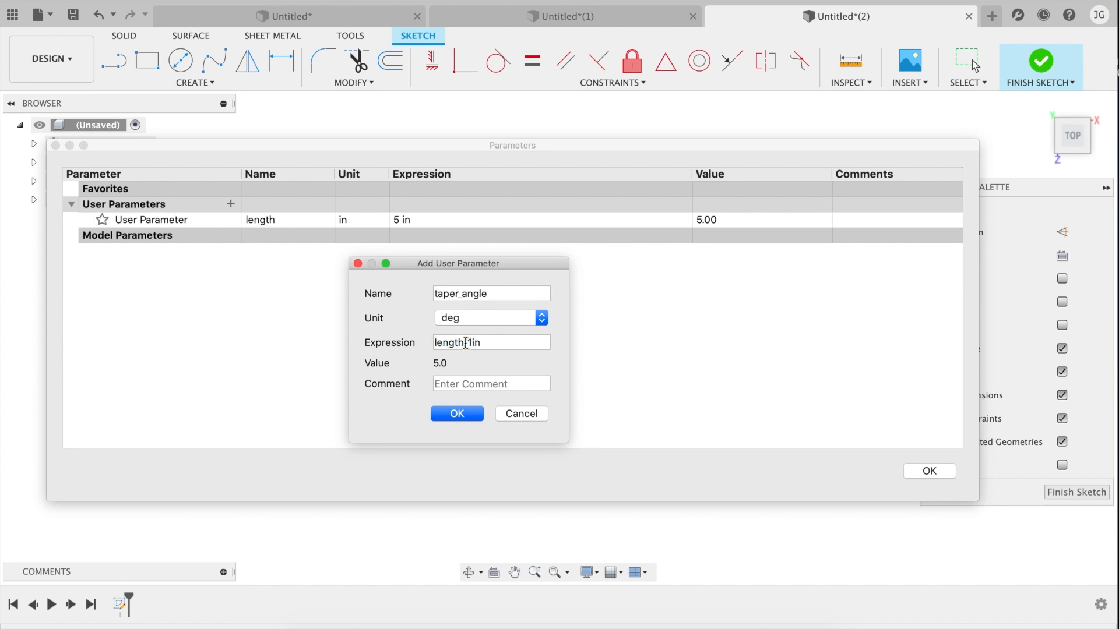
pyautogui.click(445, 319)
pyautogui.click(392, 325)
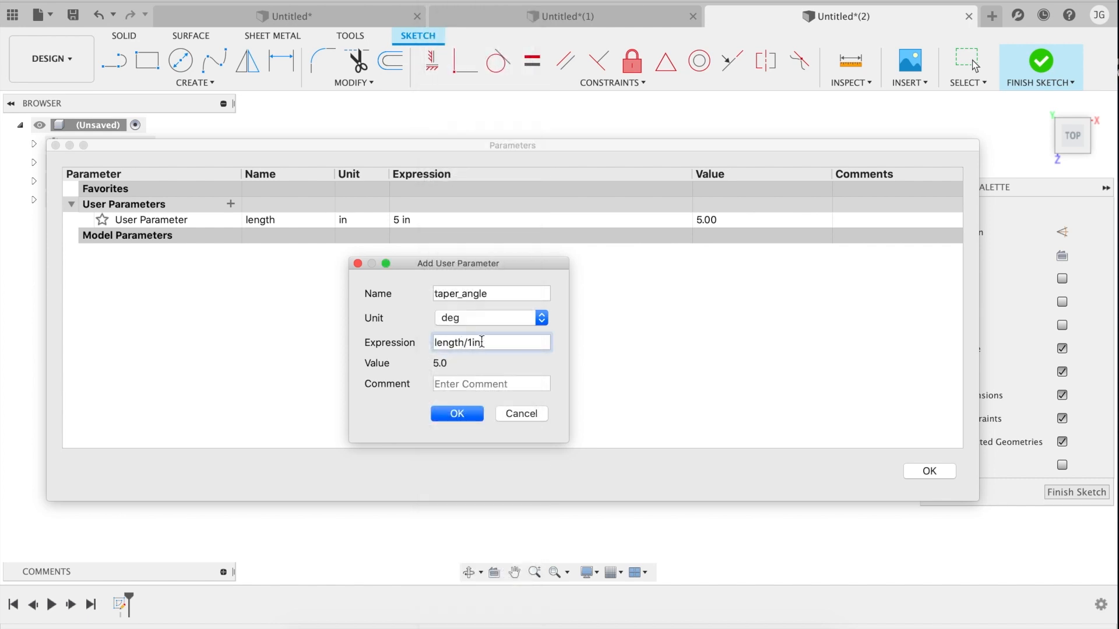
pyautogui.moveTo(494, 344); pyautogui.dragTo(468, 343)
pyautogui.click(501, 343)
pyautogui.doubleClick(453, 343)
pyautogui.click(496, 344)
pyautogui.tripleClick(487, 346)
pyautogui.tripleClick(500, 343)
pyautogui.click(502, 343)
pyautogui.click(457, 414)
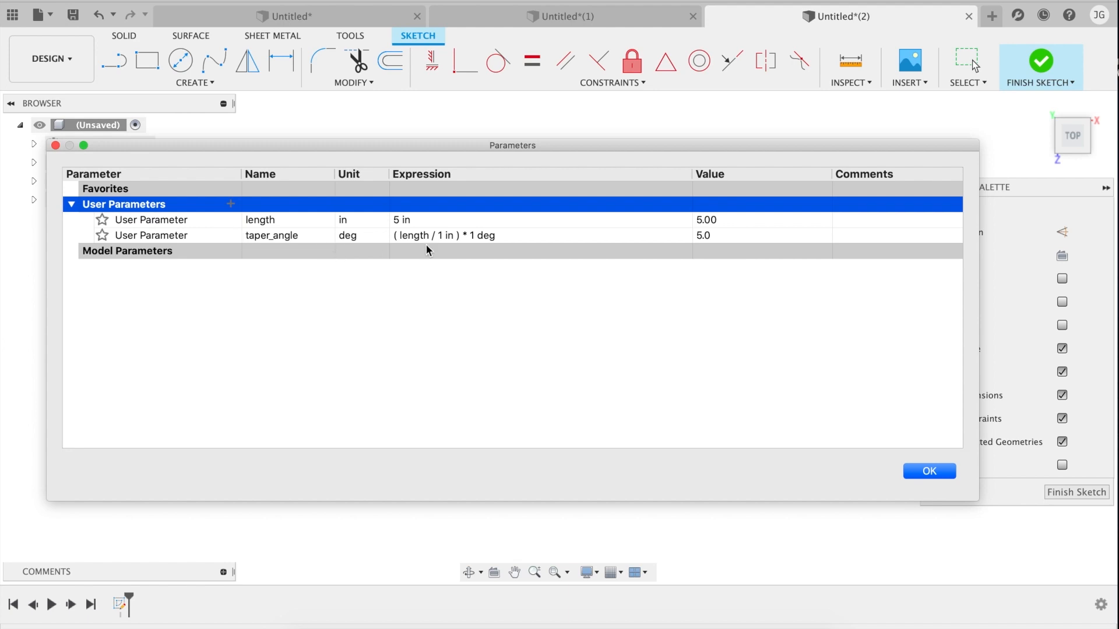
# Step: Set taper_angle to ( length / 0.5 in ) * 1 deg and length to 5 in, and accept the parameters
pyautogui.doubleClick(279, 236)
pyautogui.doubleClick(275, 221)
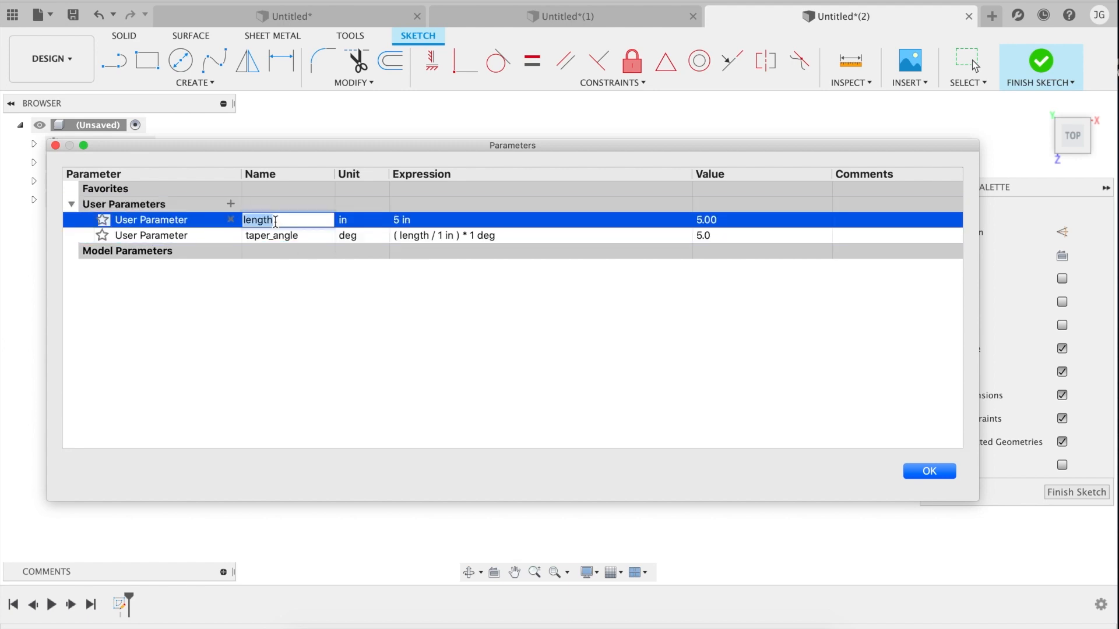
pyautogui.click(354, 225)
pyautogui.click(422, 220)
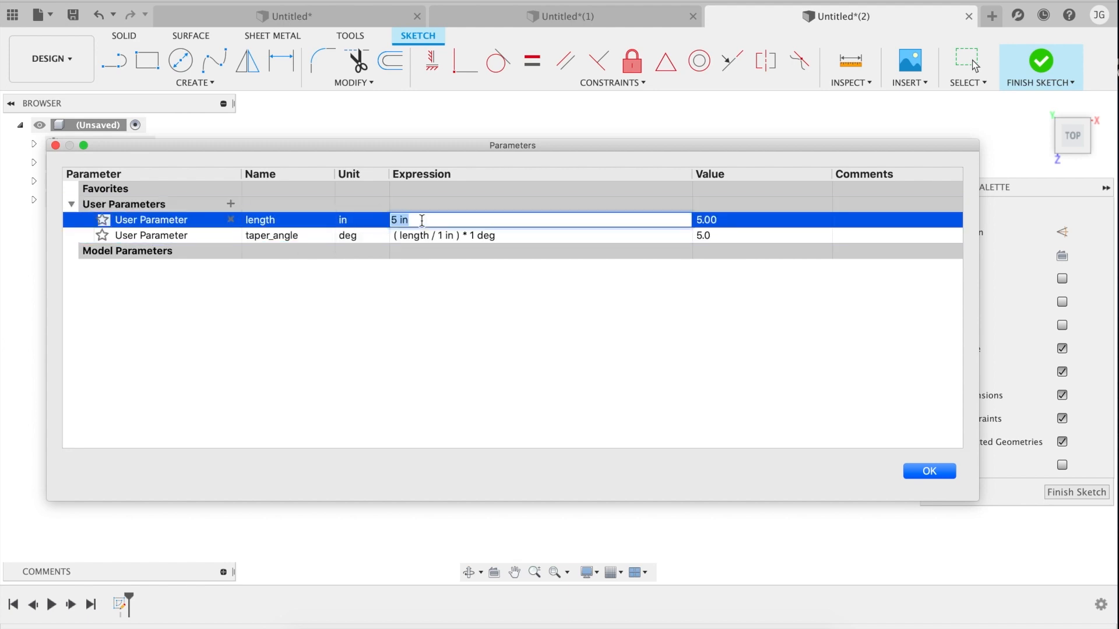
pyautogui.click(709, 239)
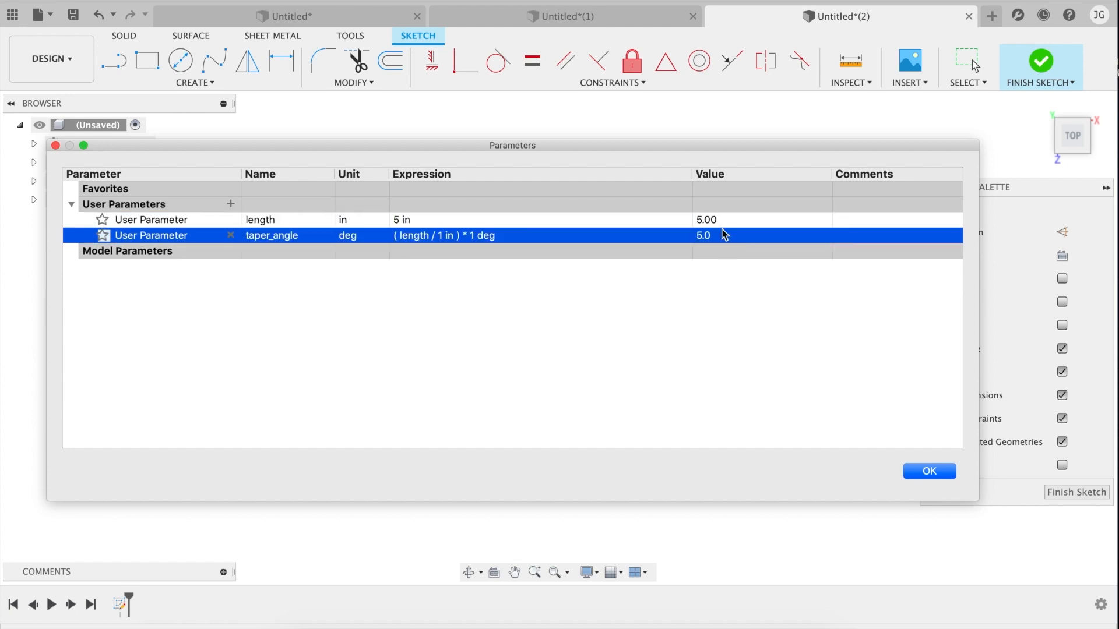
pyautogui.click(710, 224)
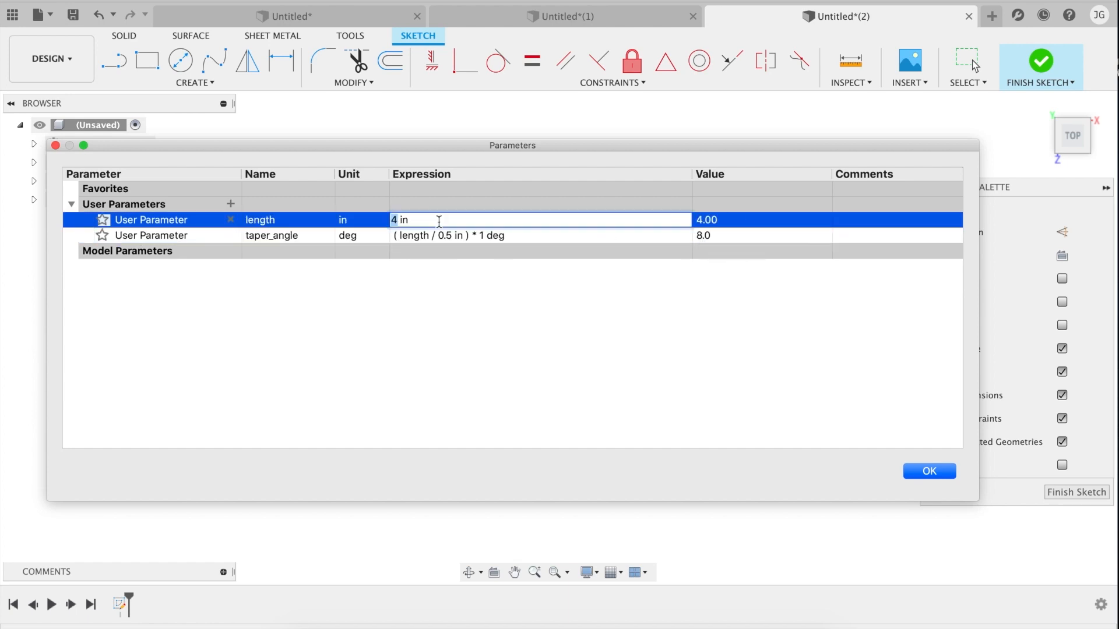
pyautogui.write('5')
pyautogui.press('Return')
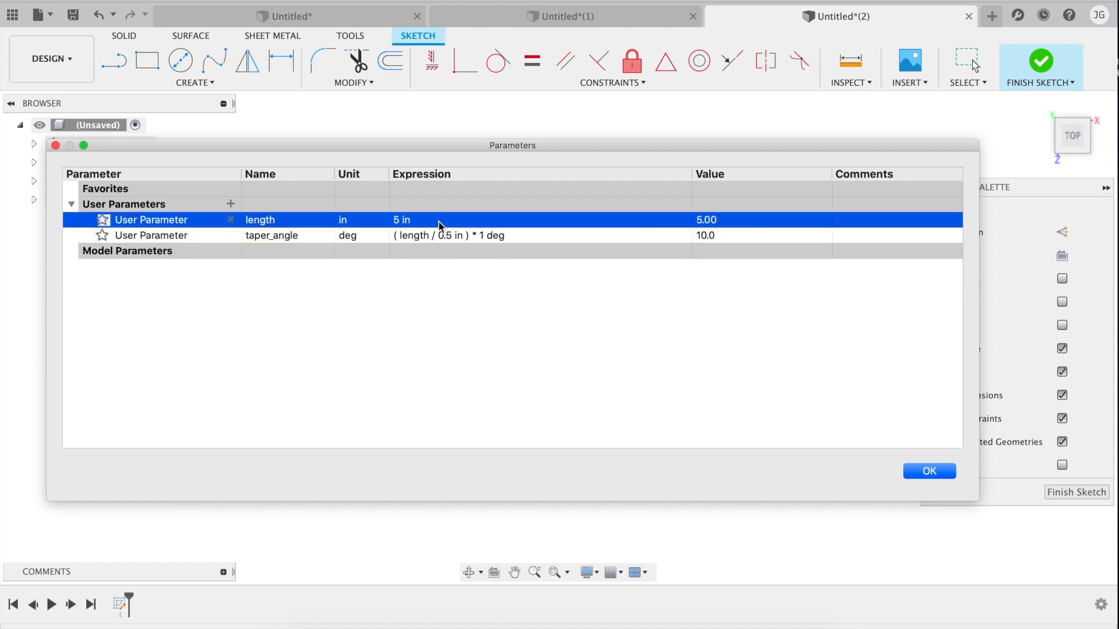
pyautogui.click(930, 472)
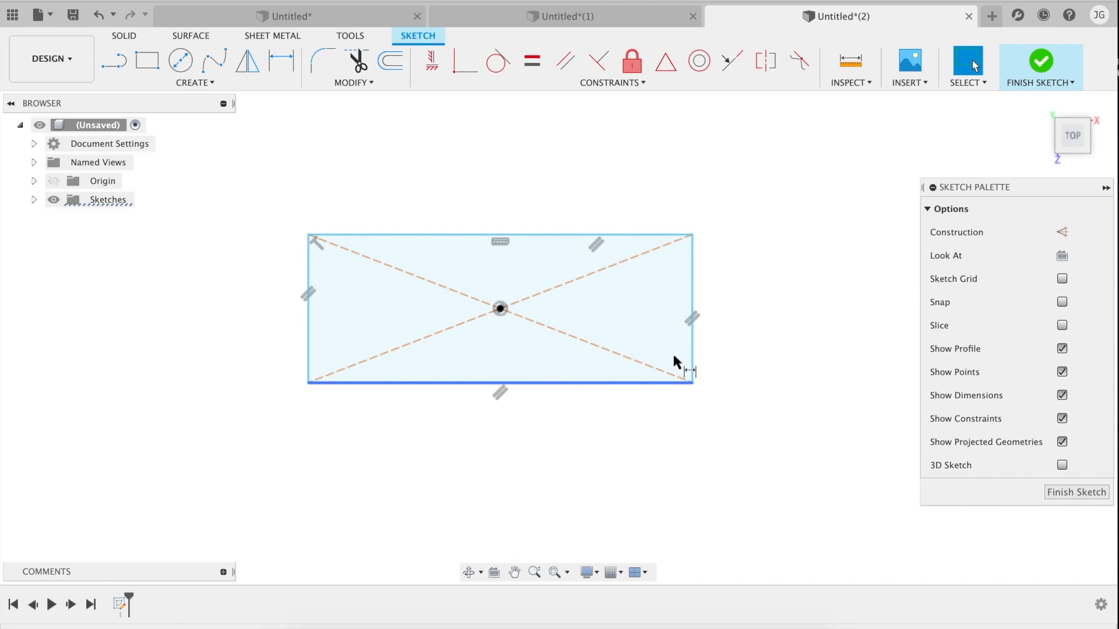
# Step: Dimension the rectangle's vertical side with the length parameter
pyautogui.press('d')
pyautogui.click(693, 319)
pyautogui.click(768, 317)
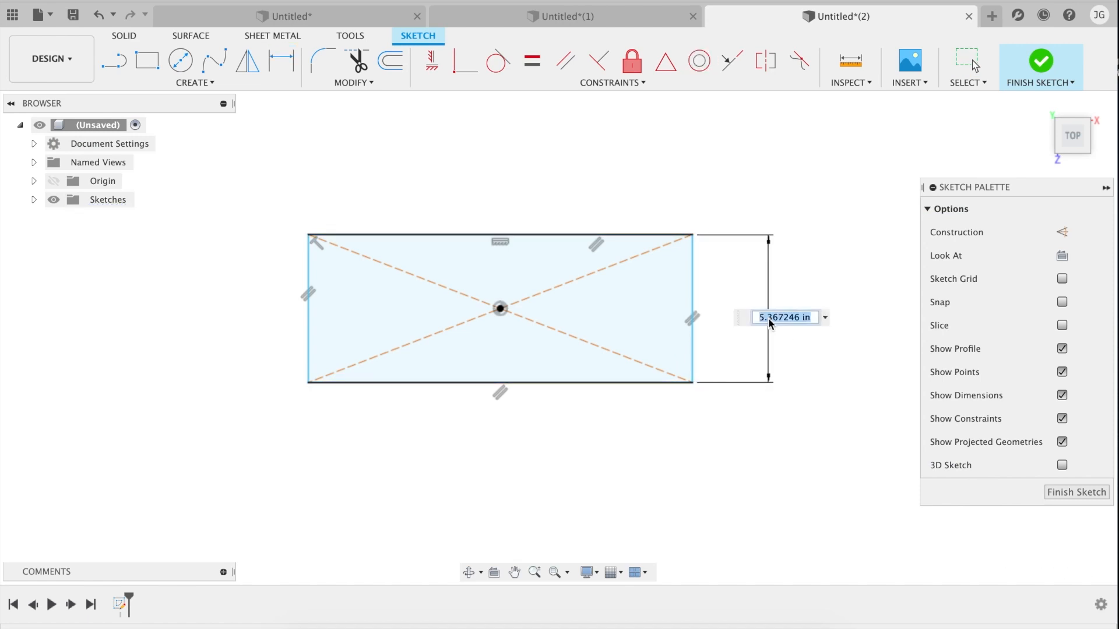
pyautogui.write('length')
pyautogui.press('Return')
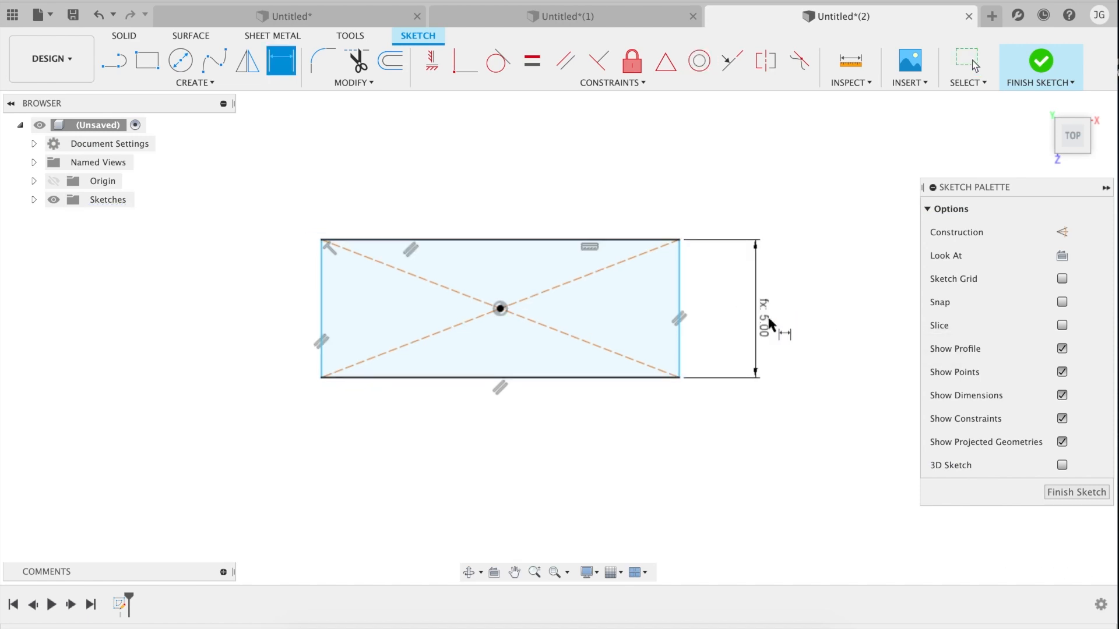
# Step: Dimension the rectangle's horizontal side with the expression length*2 and leave the dimension command
pyautogui.click(635, 238)
pyautogui.click(588, 179)
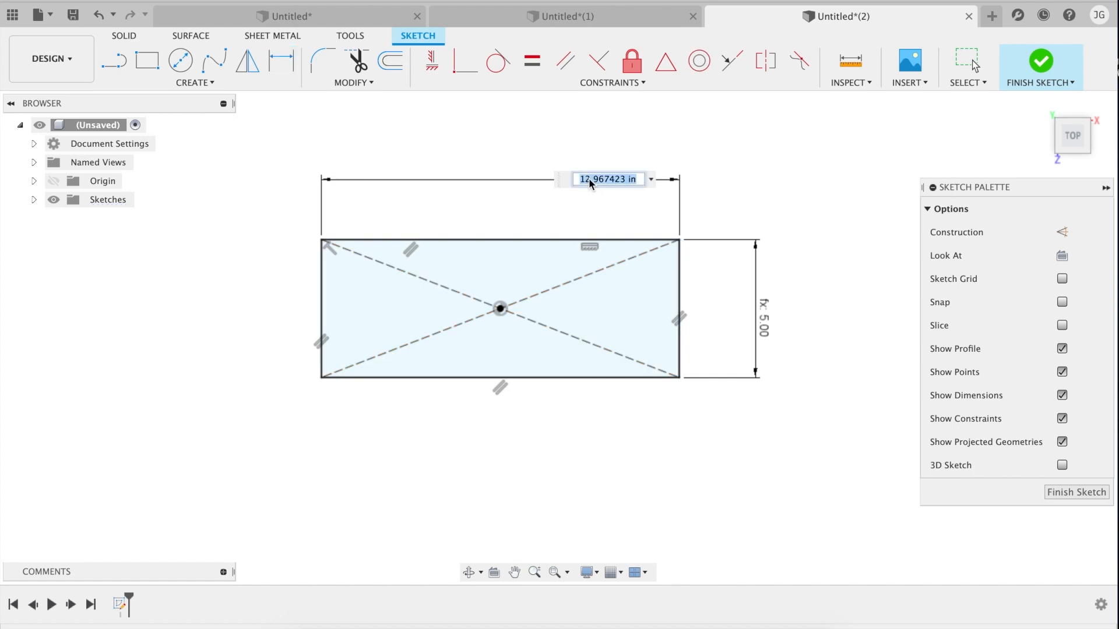
pyautogui.write('length*2')
pyautogui.press('Return')
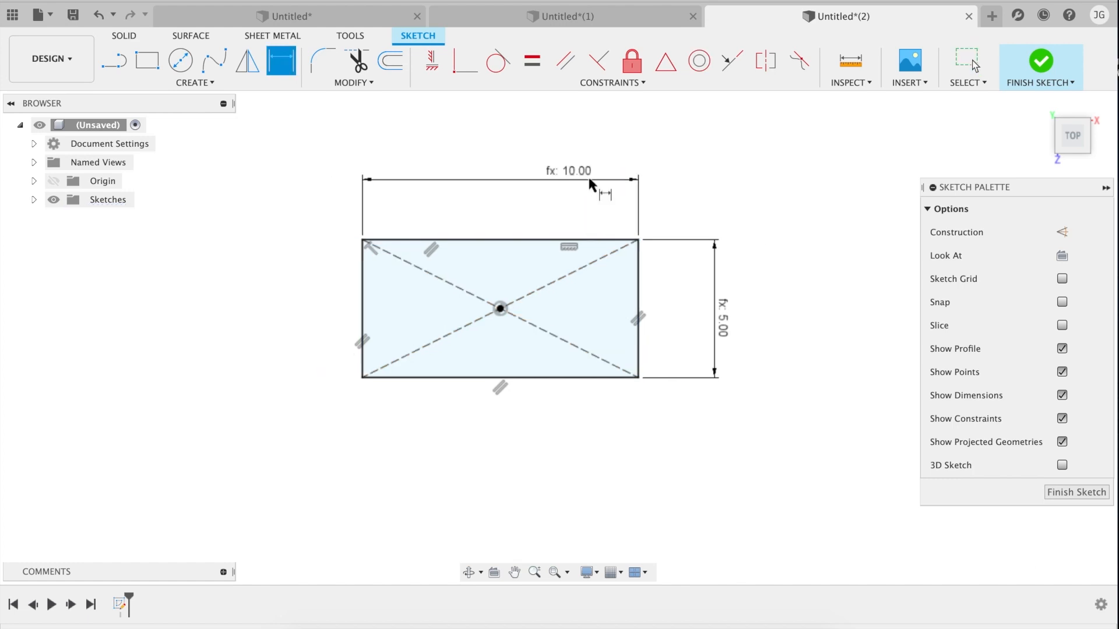
pyautogui.press('Escape')
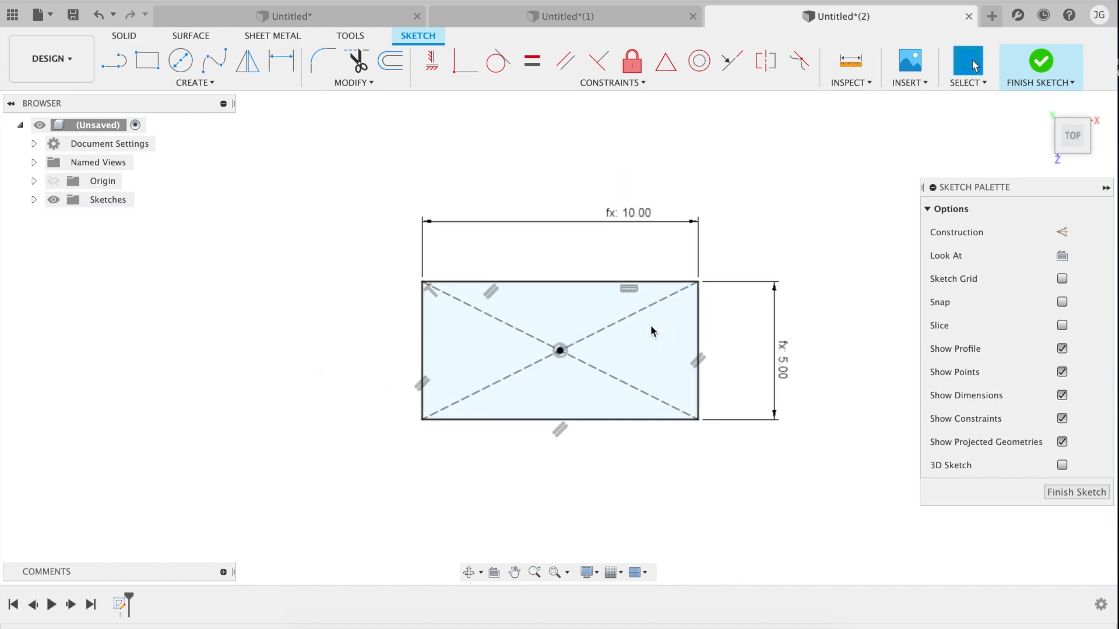
# Step: Set up an extrusion of the rectangle as a new body with distance length and taper angle taper_angle
pyautogui.press('e')
pyautogui.write('length')
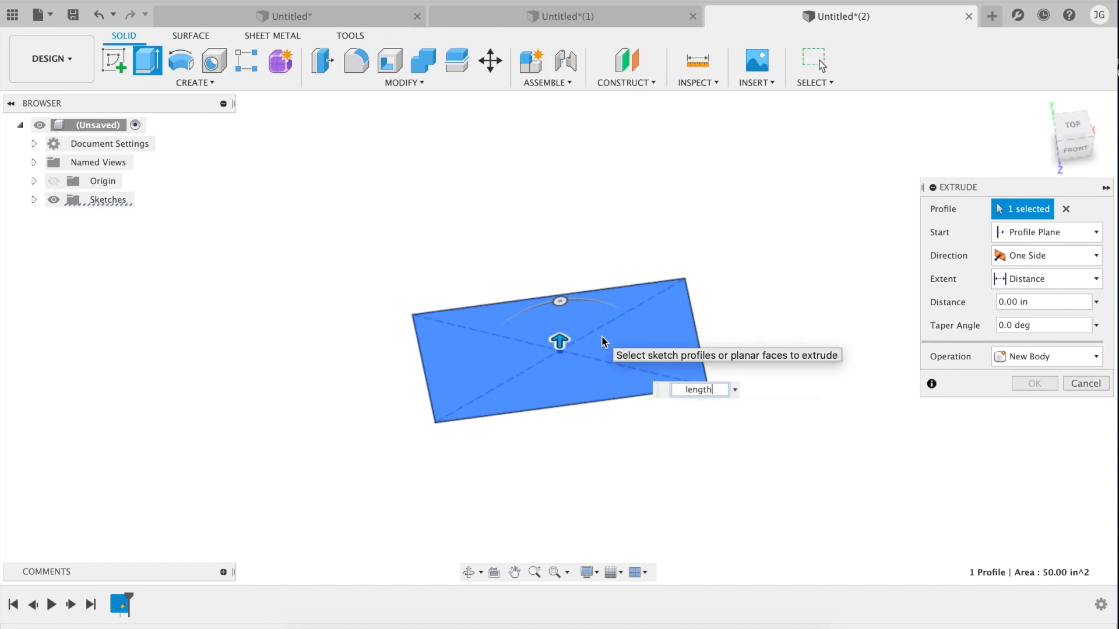
pyautogui.press('Return')
pyautogui.click(1025, 325)
pyautogui.write('taper')
pyautogui.press('Return')
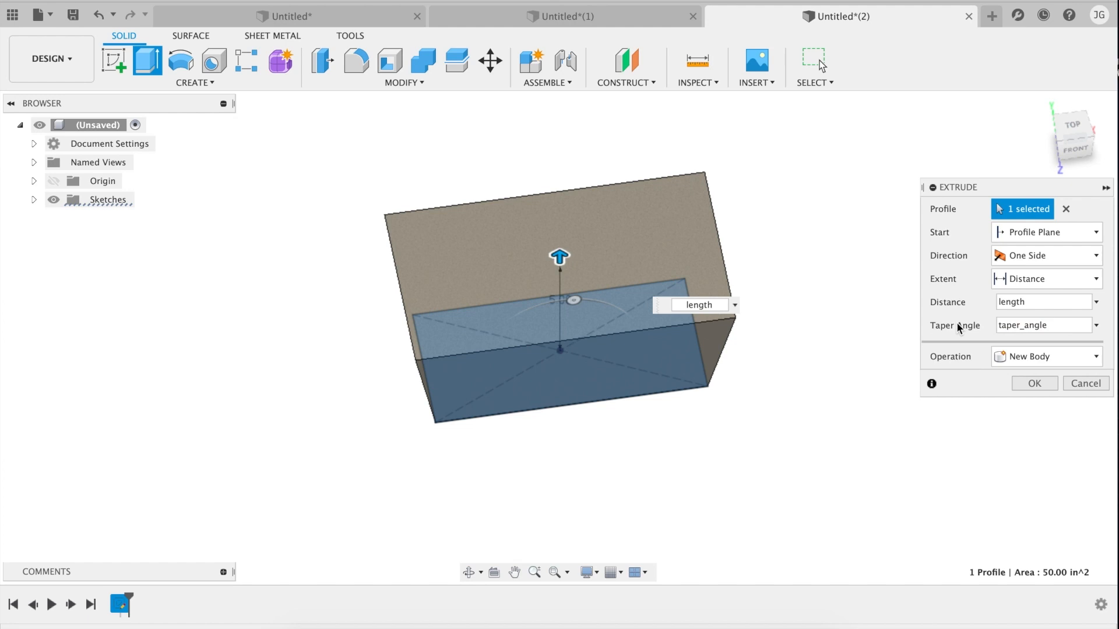
pyautogui.keyDown('shift'); pyautogui.scroll(-8, 711, 380); pyautogui.keyUp('shift')
pyautogui.keyDown('shift'); pyautogui.scroll(6, 710, 380); pyautogui.keyUp('shift')
pyautogui.keyDown('shift'); pyautogui.hscroll(4, 711, 379); pyautogui.keyUp('shift')
pyautogui.keyDown('shift'); pyautogui.hscroll(-4, 711, 380); pyautogui.keyUp('shift')
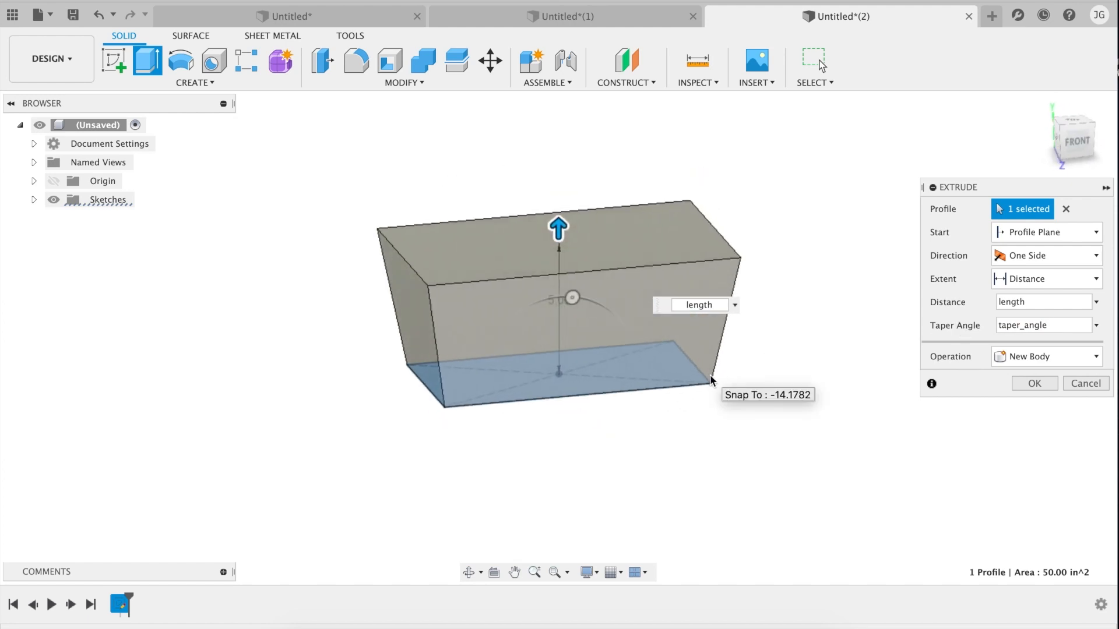
# Step: Set the extrusion distance to 10 in and complete the tapered body
pyautogui.doubleClick(1014, 302)
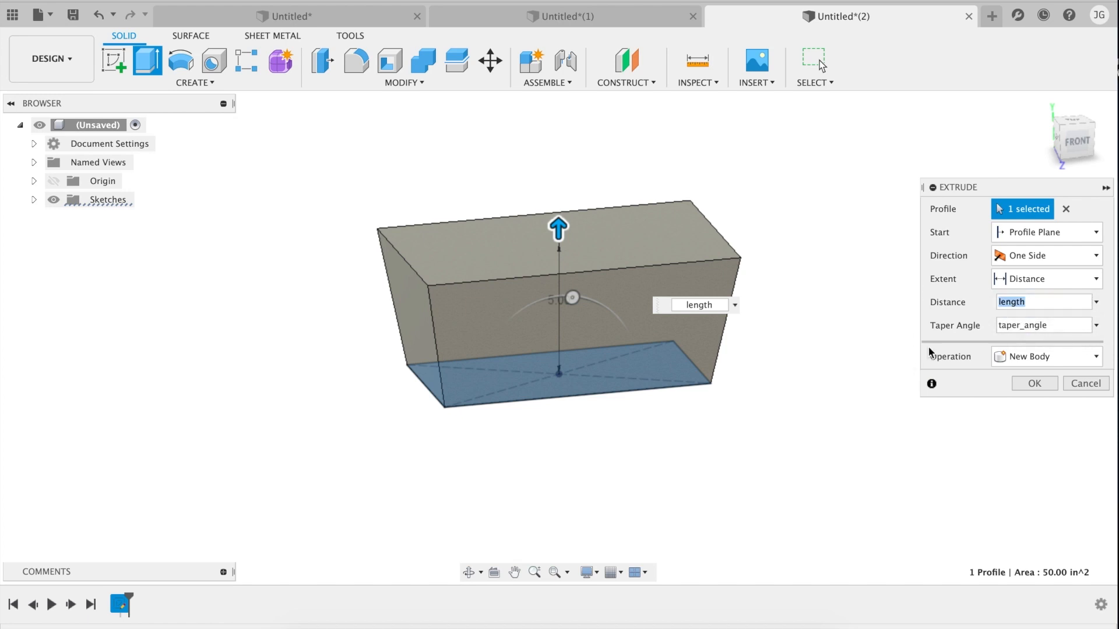
pyautogui.write('10')
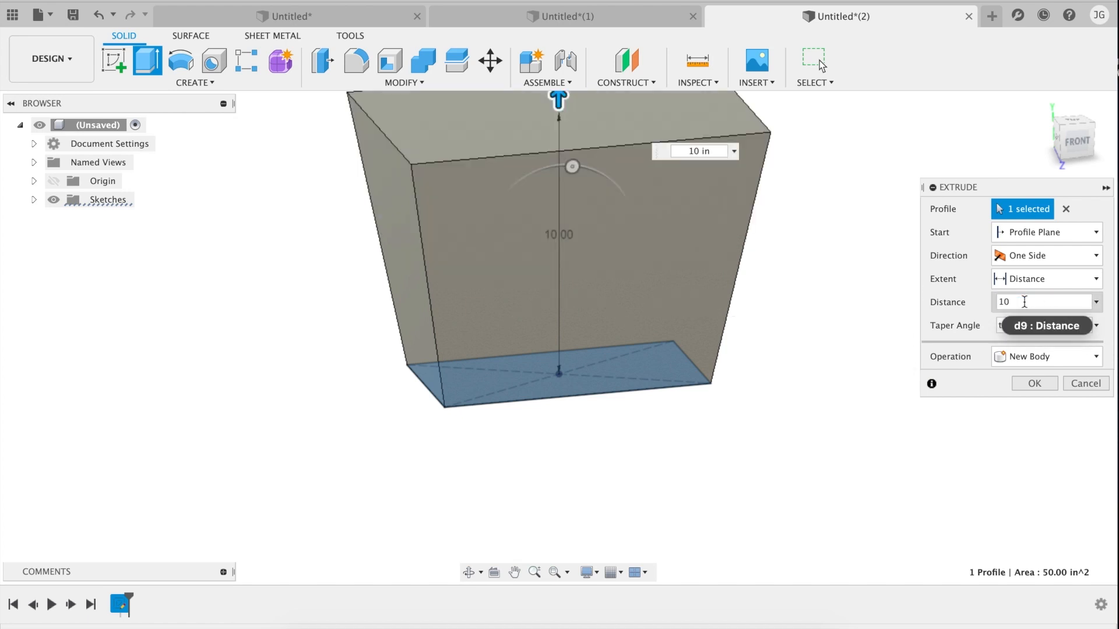
pyautogui.press('Return')
pyautogui.scroll(-3, 759, 330)
pyautogui.keyDown('shift'); pyautogui.hscroll(-4, 759, 330); pyautogui.keyUp('shift')
pyautogui.keyDown('shift'); pyautogui.hscroll(6, 759, 330); pyautogui.keyUp('shift')
pyautogui.keyDown('shift'); pyautogui.hscroll(-8, 759, 330); pyautogui.keyUp('shift')
pyautogui.keyDown('shift'); pyautogui.hscroll(1, 759, 330); pyautogui.keyUp('shift')
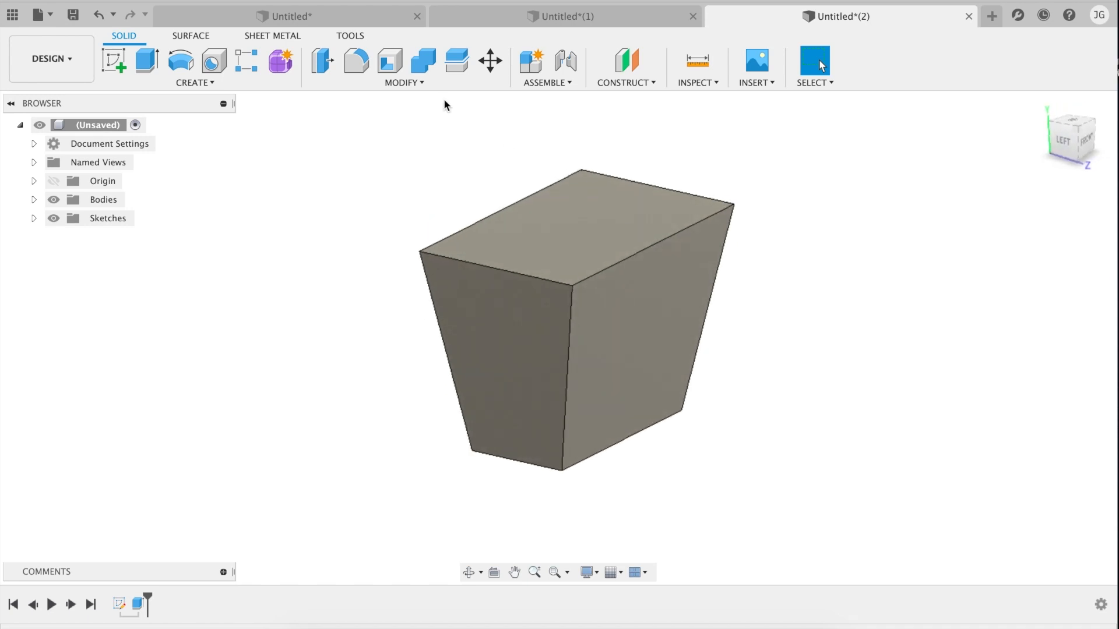
# Step: Open the parameters, fit their window beside the body, and review the values of length and taper_angle
pyautogui.click(434, 89)
pyautogui.click(375, 394)
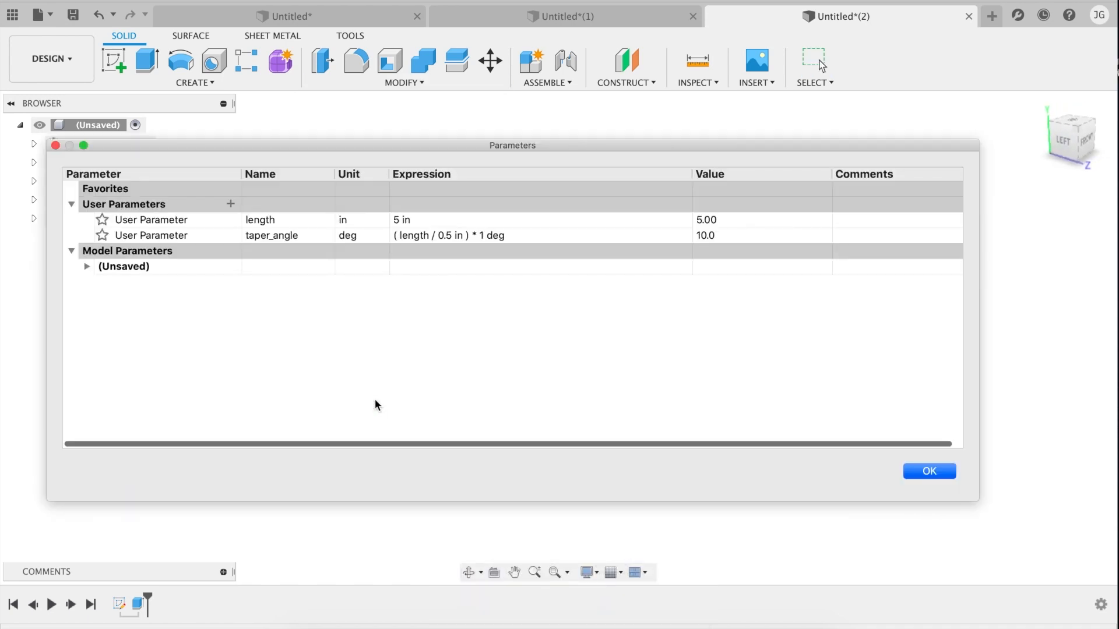
pyautogui.moveTo(47, 263); pyautogui.dragTo(584, 363)
pyautogui.moveTo(681, 146); pyautogui.dragTo(845, 100)
pyautogui.moveTo(1040, 452); pyautogui.dragTo(1114, 596)
pyautogui.hscroll(5, 996, 207)
pyautogui.click(913, 184)
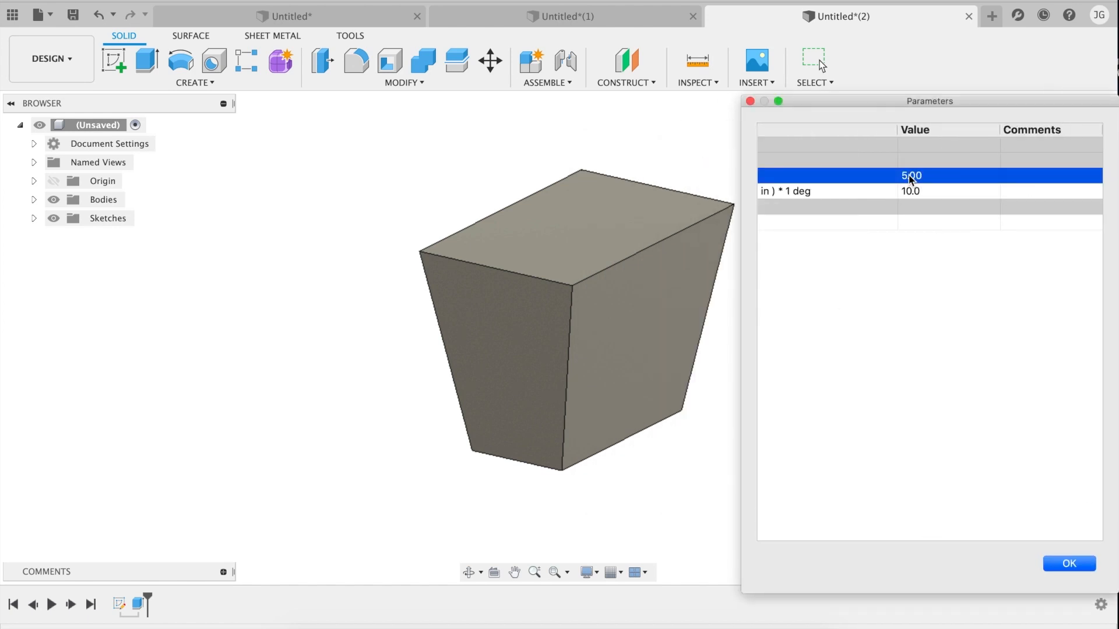
pyautogui.hscroll(-5, 910, 181)
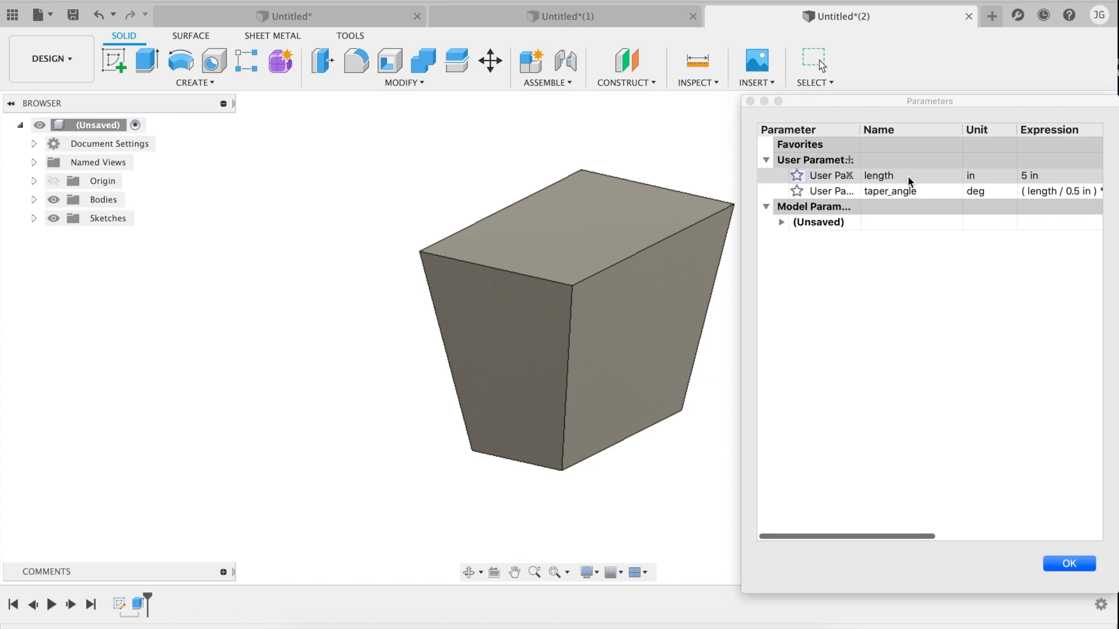
# Step: Set the length user parameter to 20 in and apply it to the tapered body
pyautogui.click(1024, 175)
pyautogui.click(1024, 176)
pyautogui.press('Left')
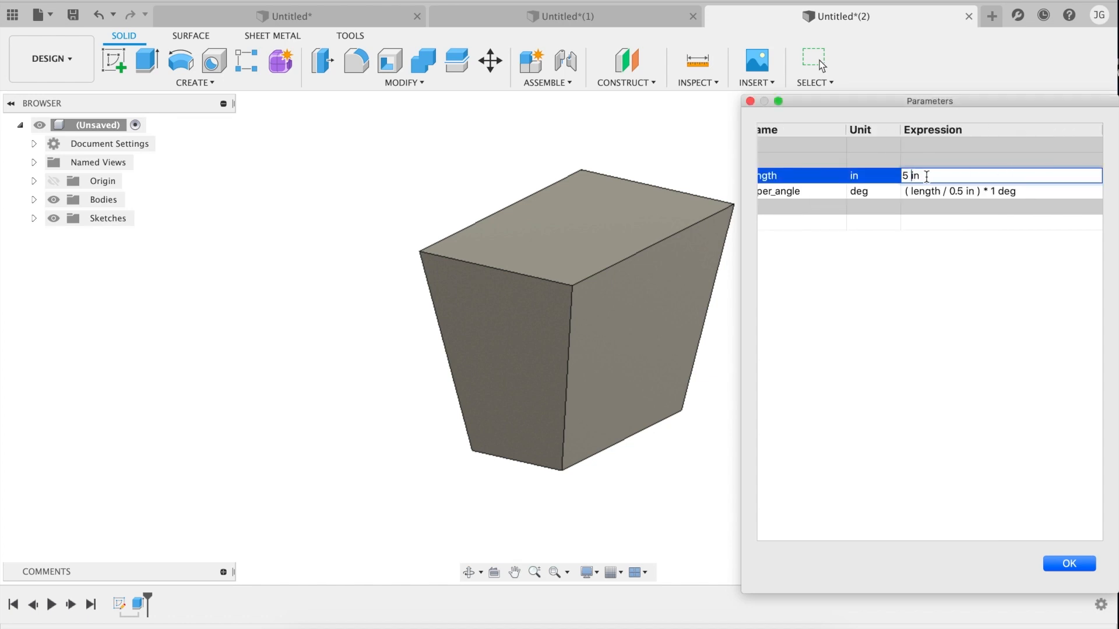
pyautogui.write('20')
pyautogui.press('Return')
pyautogui.click(490, 330)
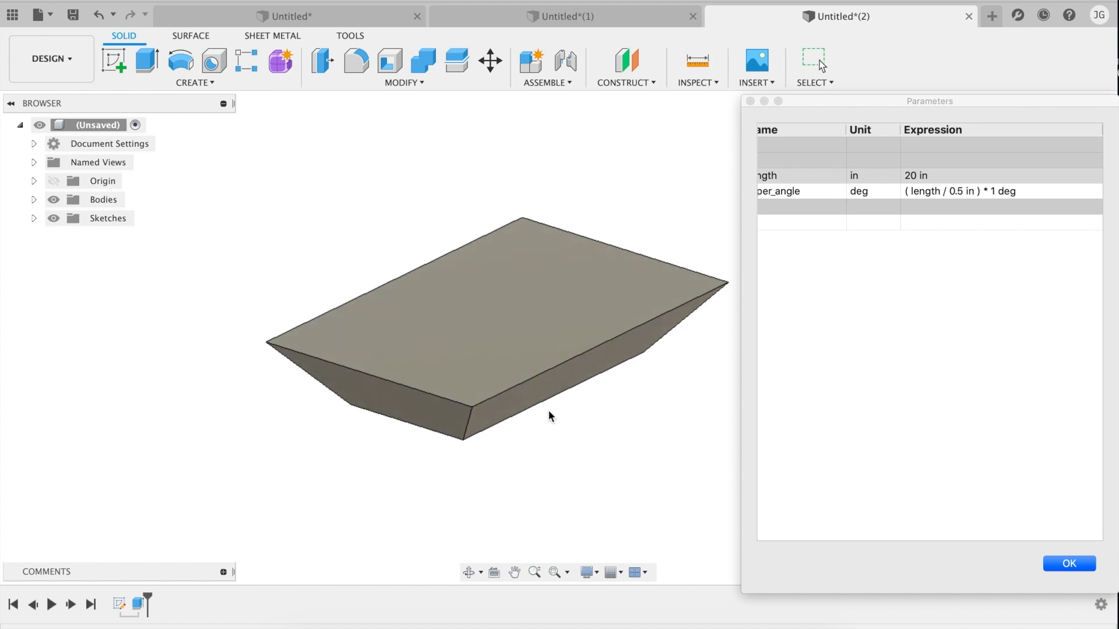
# Step: Check the updated parameter values against the body's tapered sides and accept the parameters
pyautogui.hscroll(5, 864, 271)
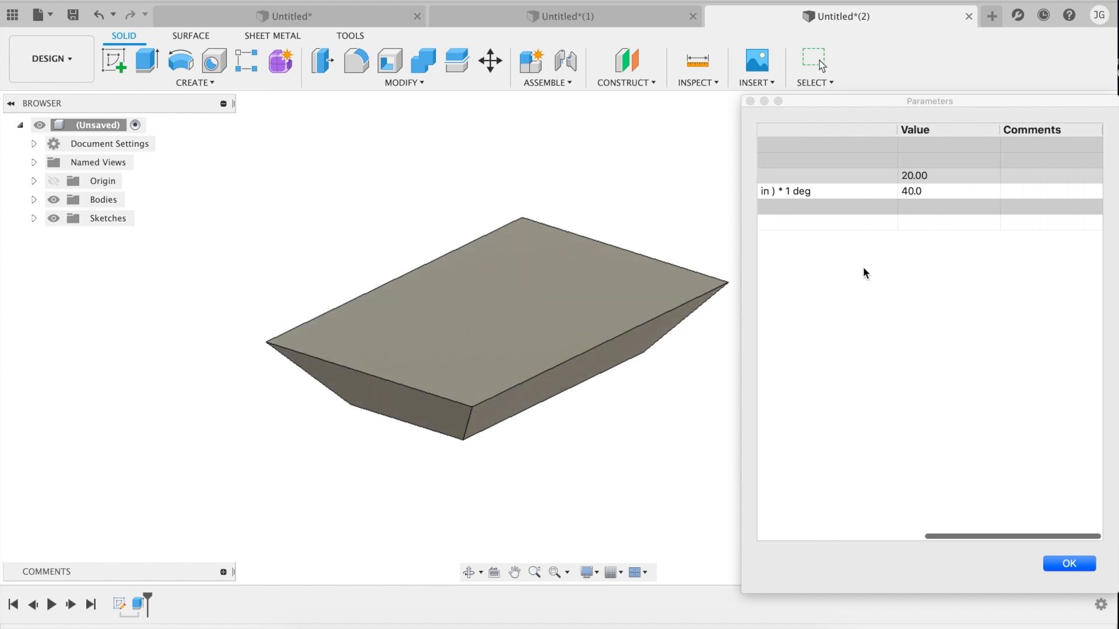
pyautogui.keyDown('shift'); pyautogui.scroll(-10, 573, 392); pyautogui.keyUp('shift')
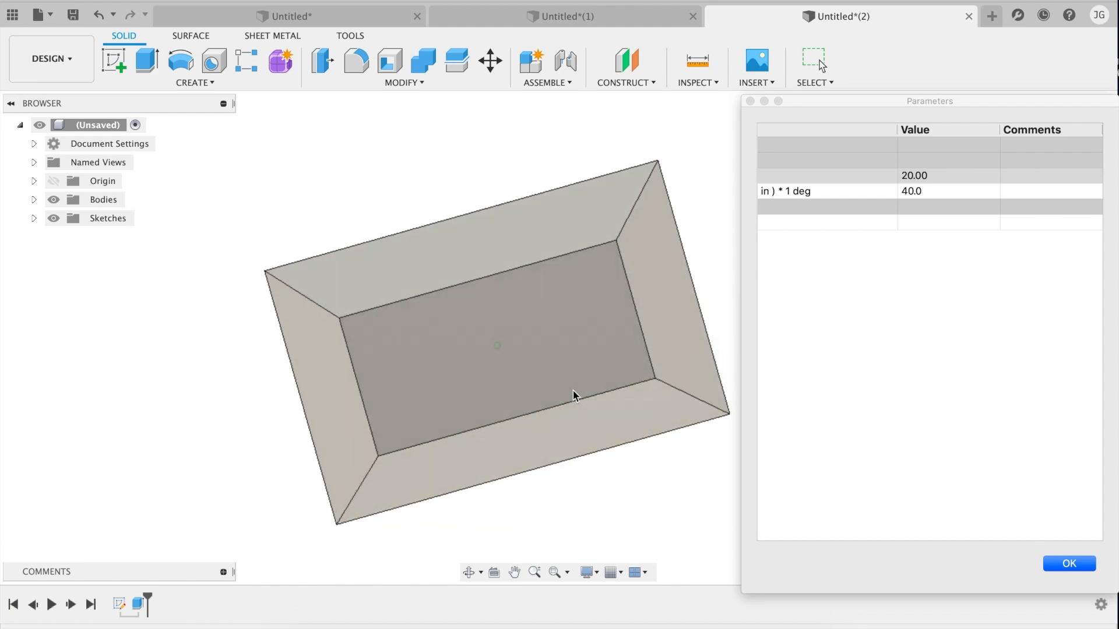
pyautogui.keyDown('shift'); pyautogui.scroll(5, 574, 391); pyautogui.keyUp('shift')
pyautogui.keyDown('shift'); pyautogui.scroll(8, 574, 395); pyautogui.keyUp('shift')
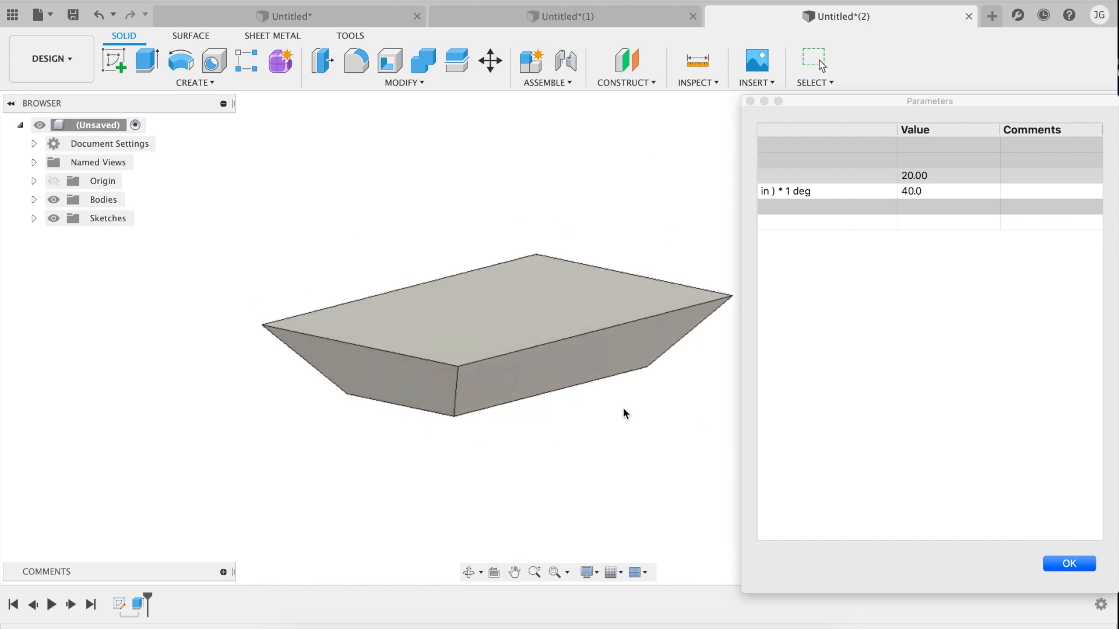
pyautogui.click(1063, 563)
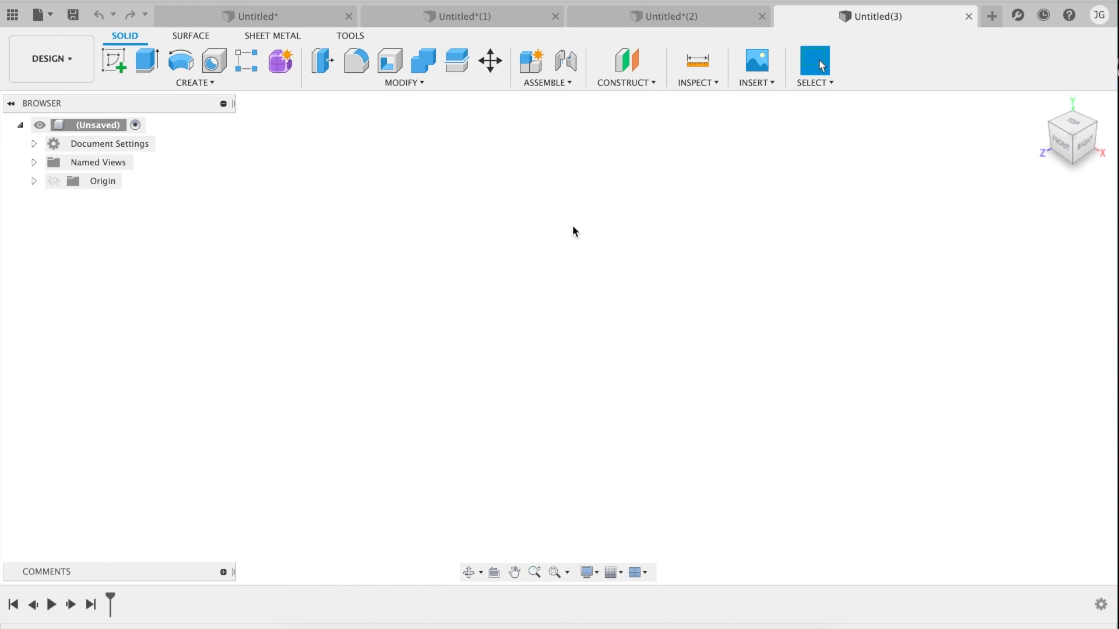
# Step: Start a sketch on the front plane of the new empty design and look through the available slot types
pyautogui.click(541, 366)
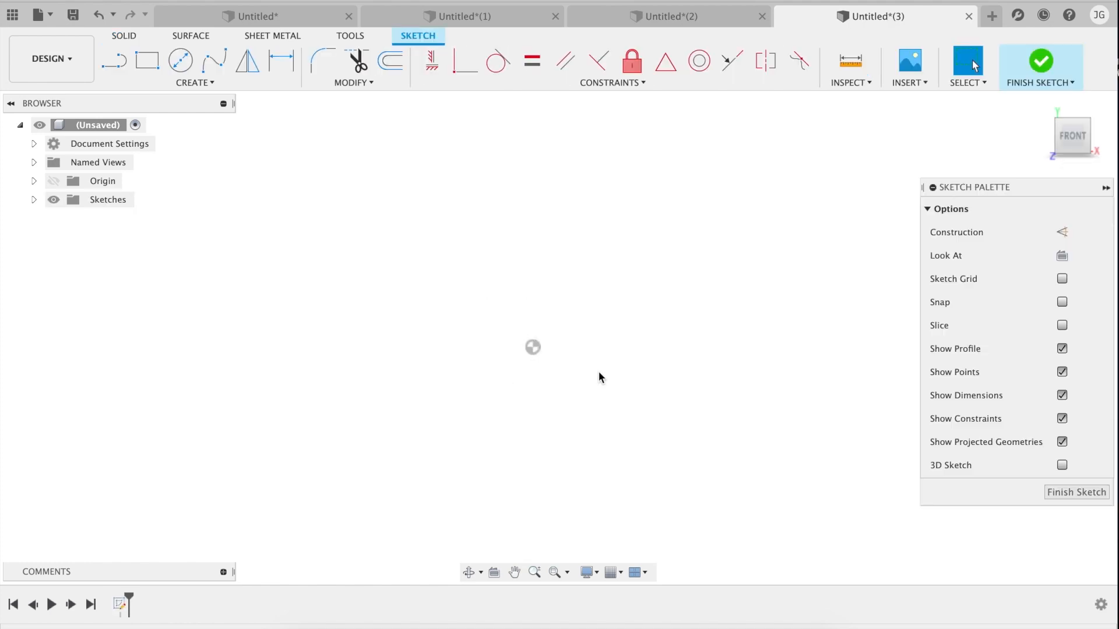
pyautogui.click(201, 85)
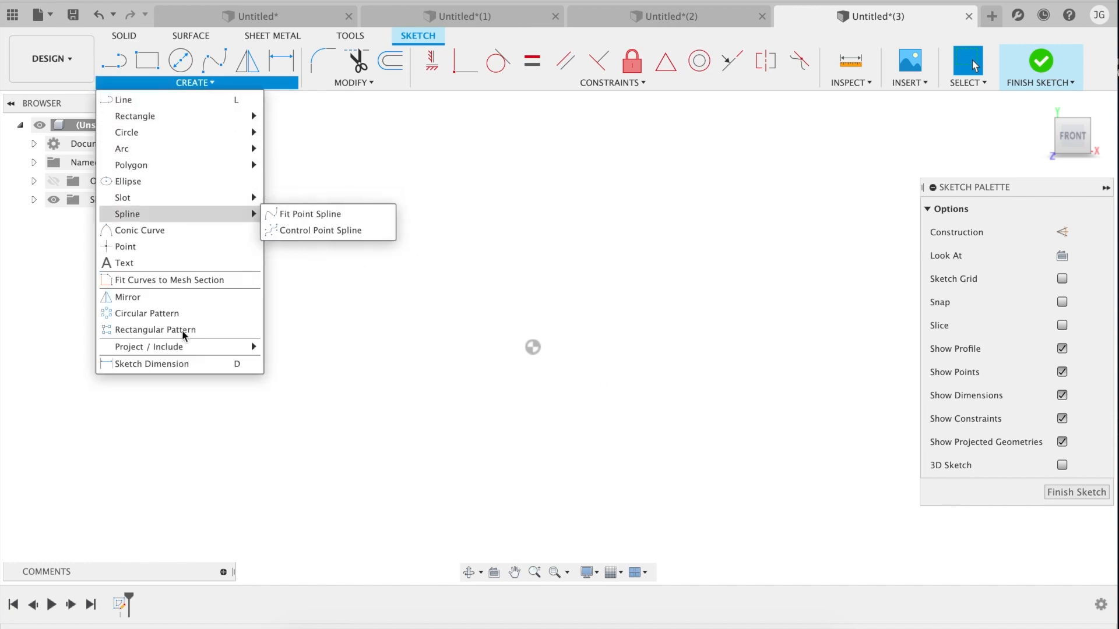
pyautogui.moveTo(201, 202)
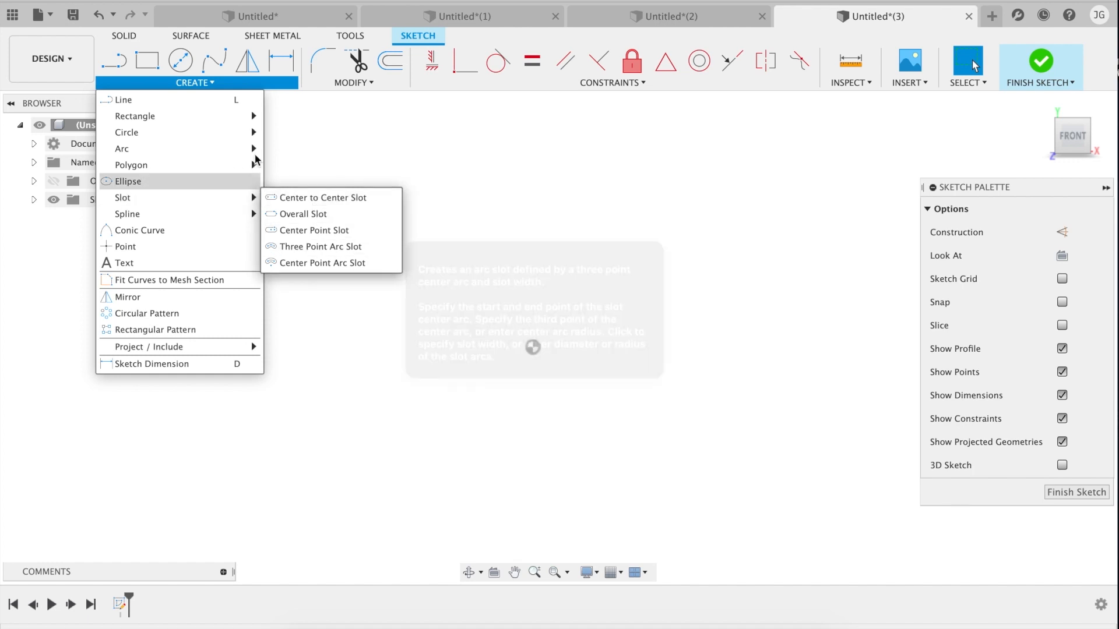
pyautogui.click(549, 254)
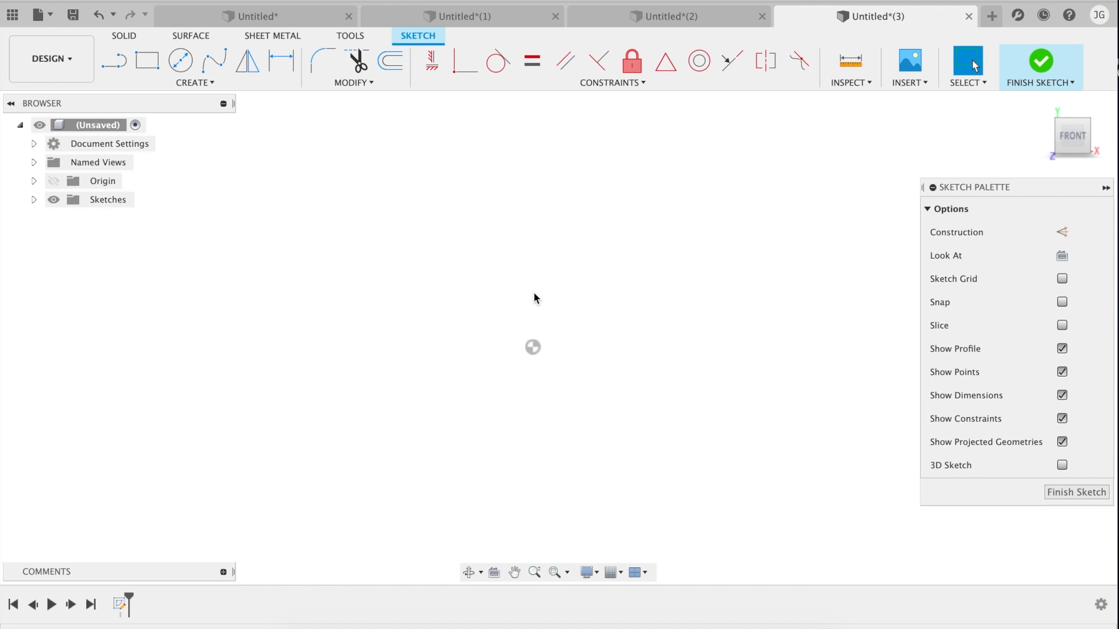
# Step: Search the sketch shortcuts for "center slot", browse the matching slot commands, and close the search without choosing one
pyautogui.press('s')
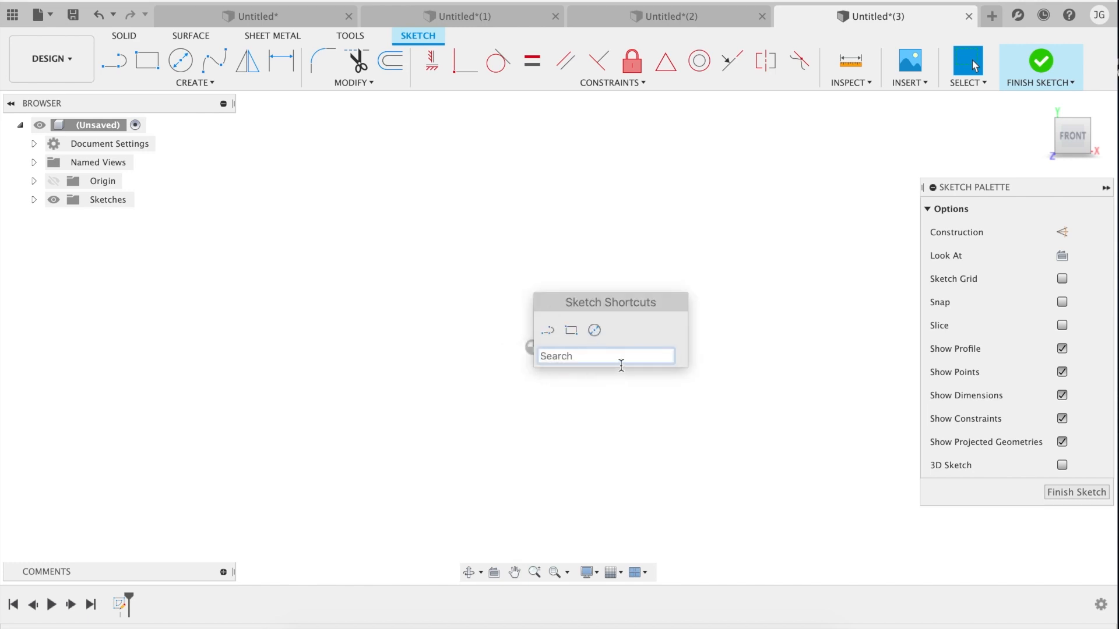
pyautogui.write('cent')
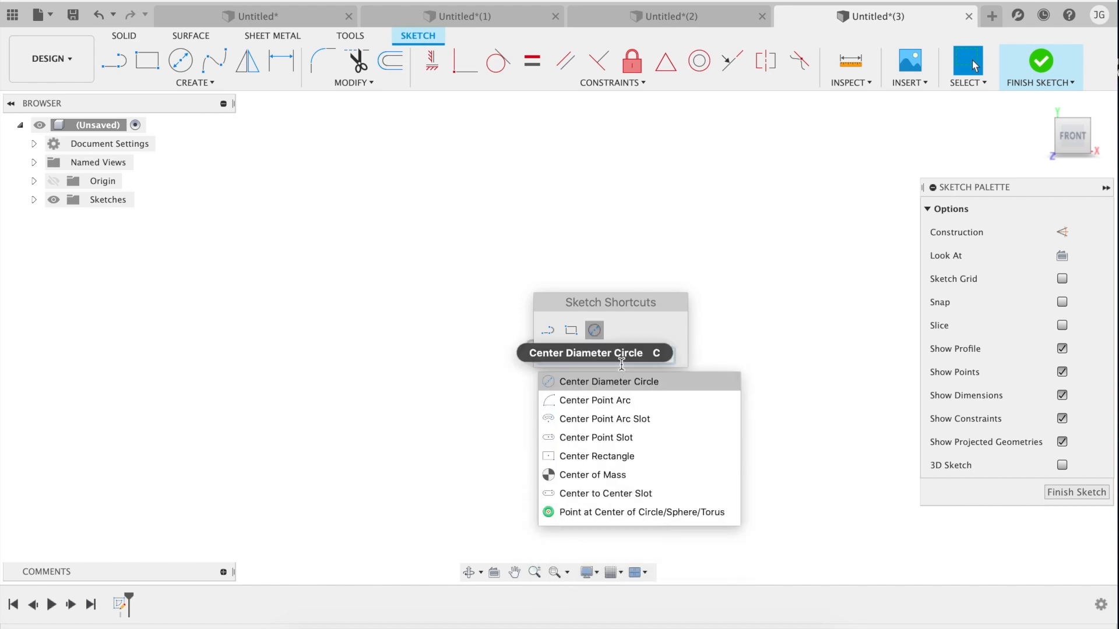
pyautogui.write('er slot')
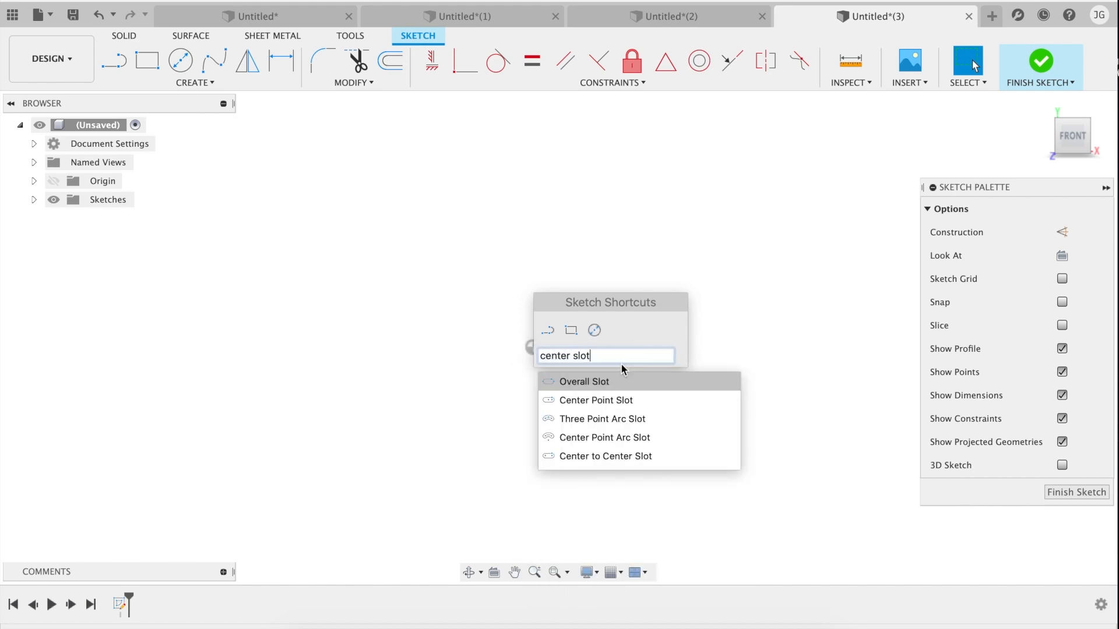
pyautogui.press('Down')
pyautogui.press('Up')
pyautogui.press('Down')
pyautogui.press('Escape')
pyautogui.press('Escape')
# Step: Open the list of sketch creation commands
pyautogui.click(186, 81)
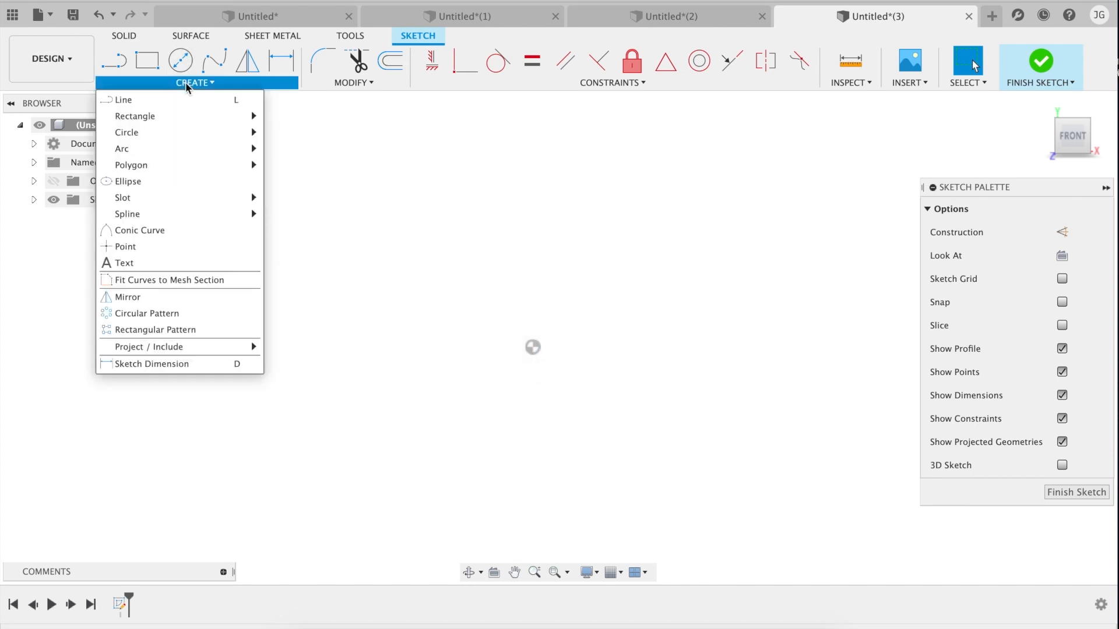